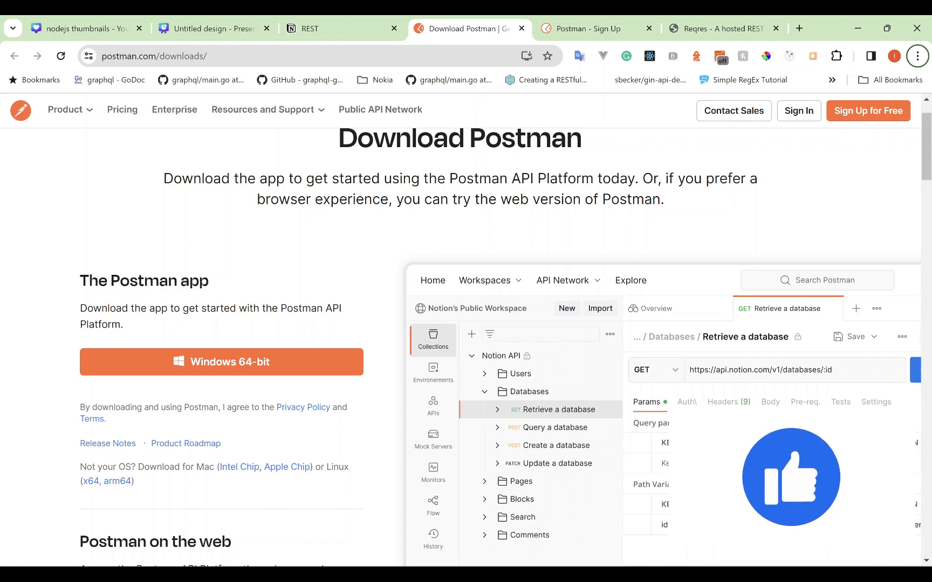
- Browse the Postman downloads page in Chrome, then switch over to the Postman desktop app
{"action": "scroll", "coordinate": [466, 345], "scroll_direction": "up", "scroll_amount": 1}
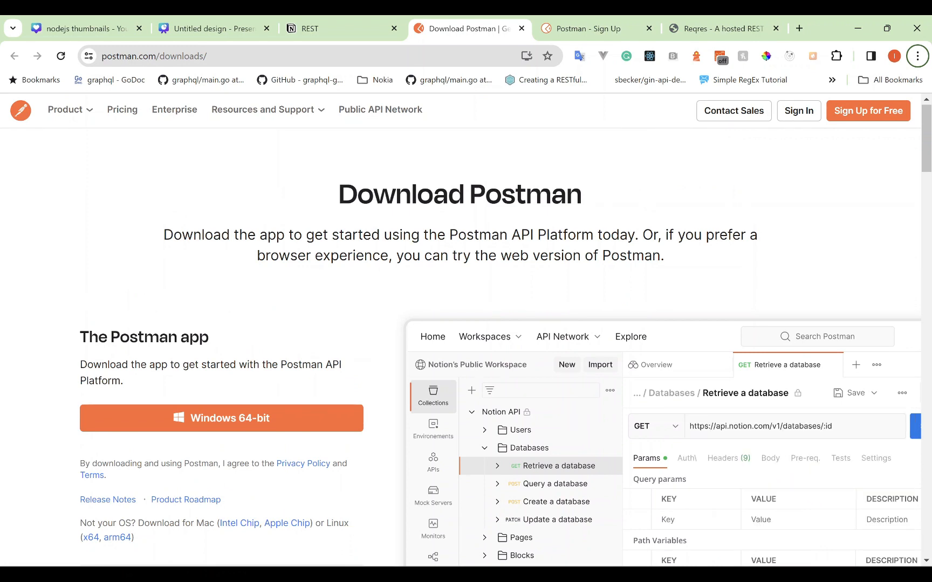
{"action": "scroll", "coordinate": [466, 346], "scroll_direction": "down", "scroll_amount": 2}
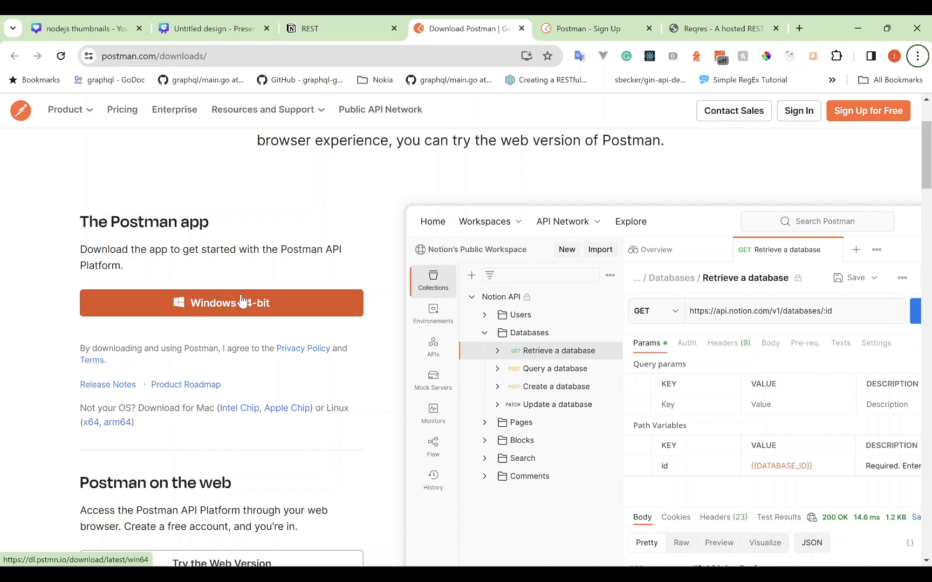
{"action": "scroll", "coordinate": [242, 301], "scroll_direction": "down", "scroll_amount": 4}
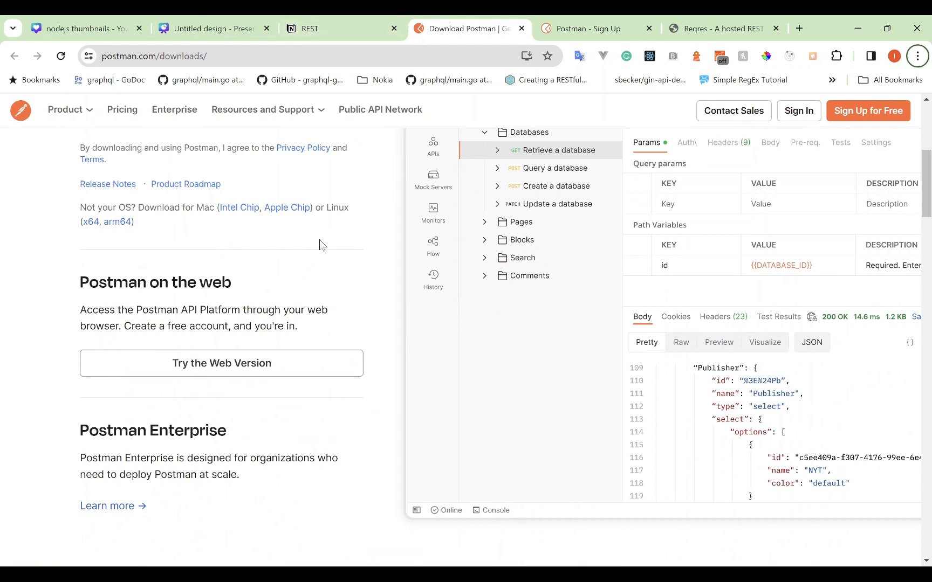
{"action": "scroll", "coordinate": [320, 239], "scroll_direction": "up", "scroll_amount": 2}
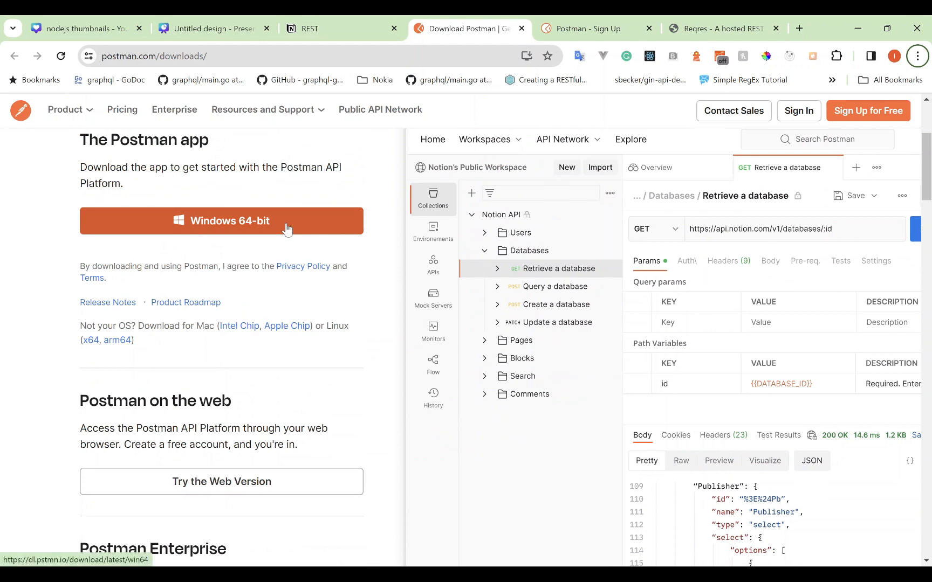
{"action": "scroll", "coordinate": [285, 229], "scroll_direction": "up", "scroll_amount": 1}
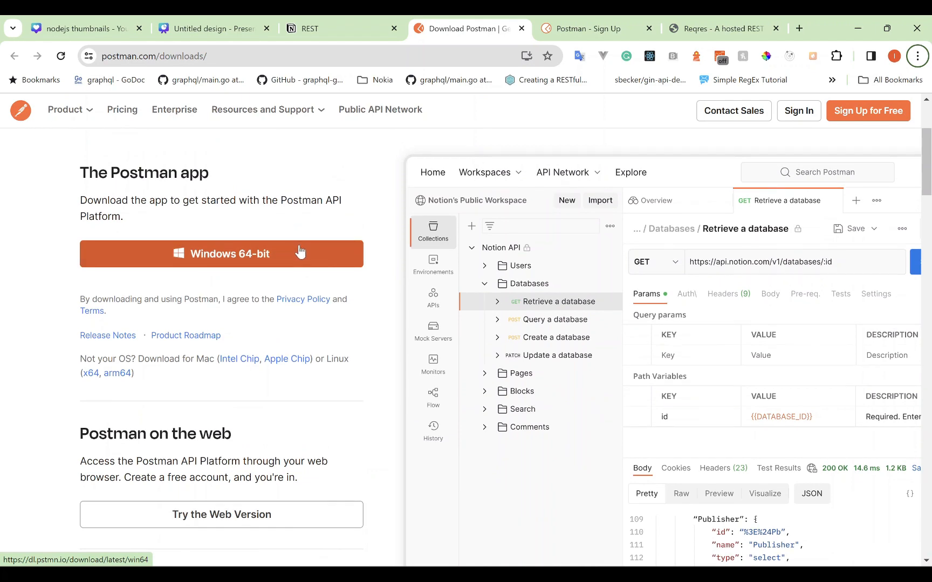
{"action": "key", "text": "alt+Tab"}
{"action": "key", "text": "alt+Tab"}
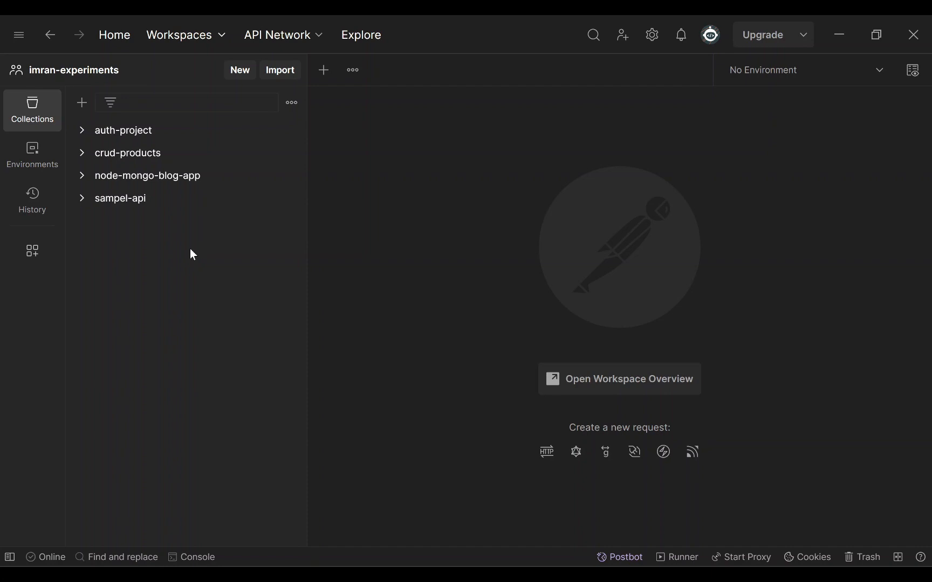
- Create a blank collection and rename it test-api
{"action": "left_click", "coordinate": [81, 108]}
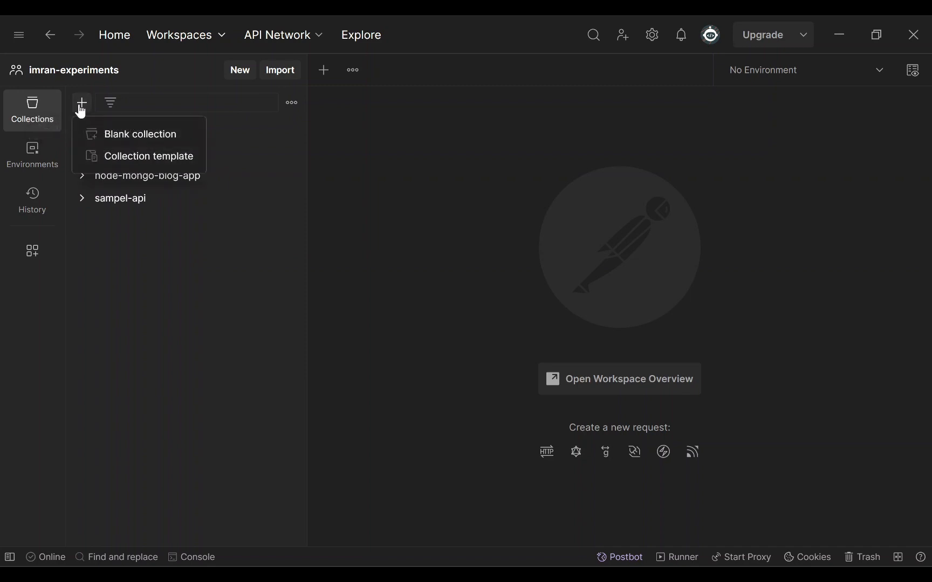
{"action": "left_click", "coordinate": [111, 136]}
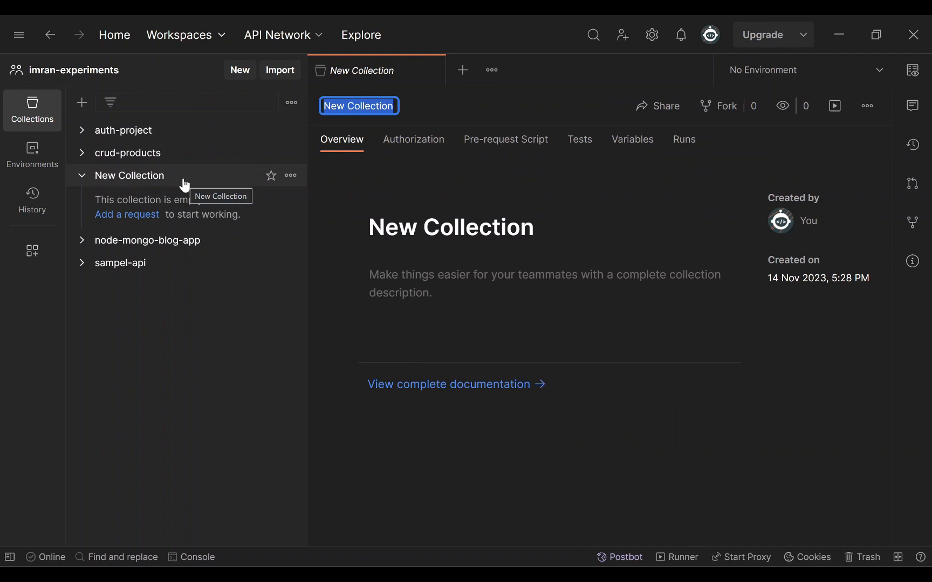
{"action": "left_click", "coordinate": [291, 176]}
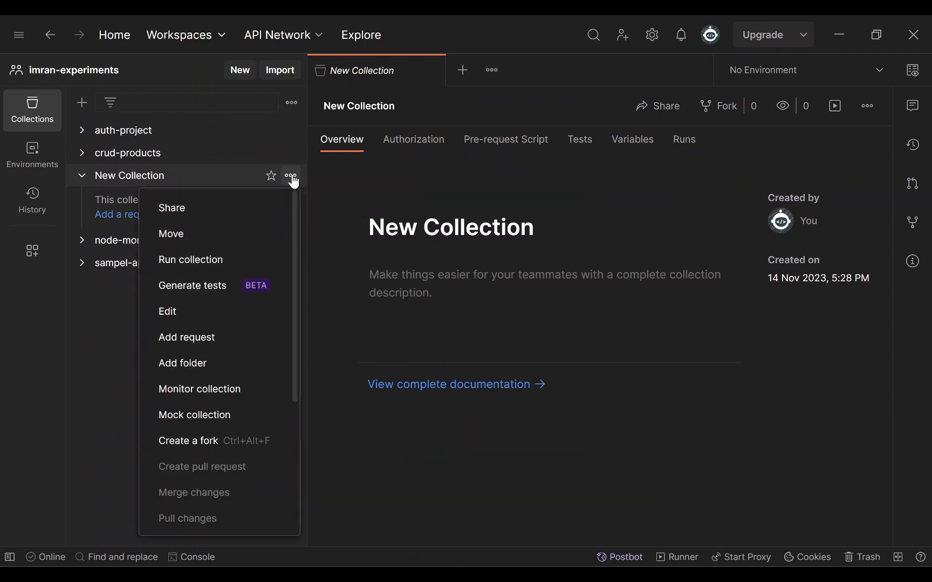
{"action": "scroll", "coordinate": [225, 391], "scroll_direction": "down", "scroll_amount": 4}
{"action": "left_click", "coordinate": [203, 389]}
{"action": "type", "text": "test-api"}
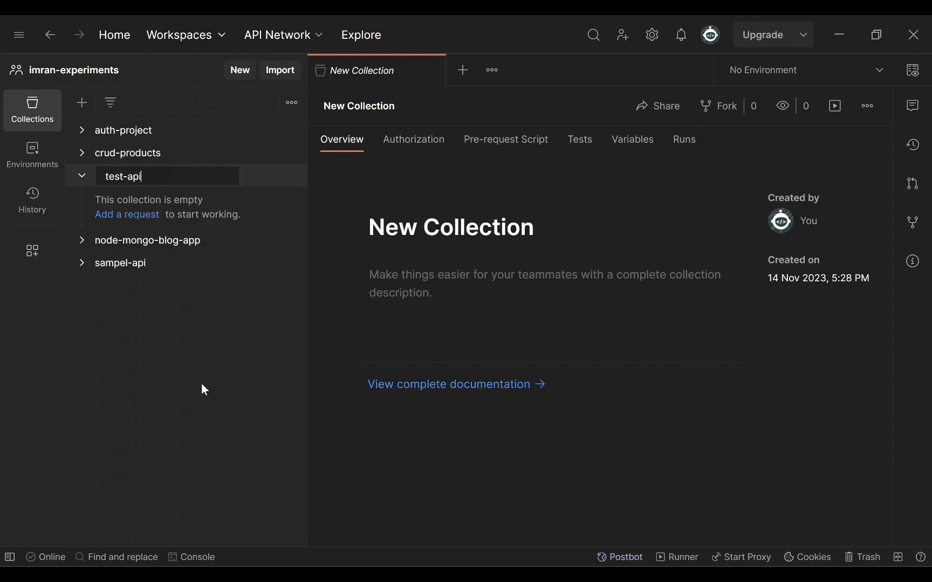
{"action": "key", "text": "Return"}
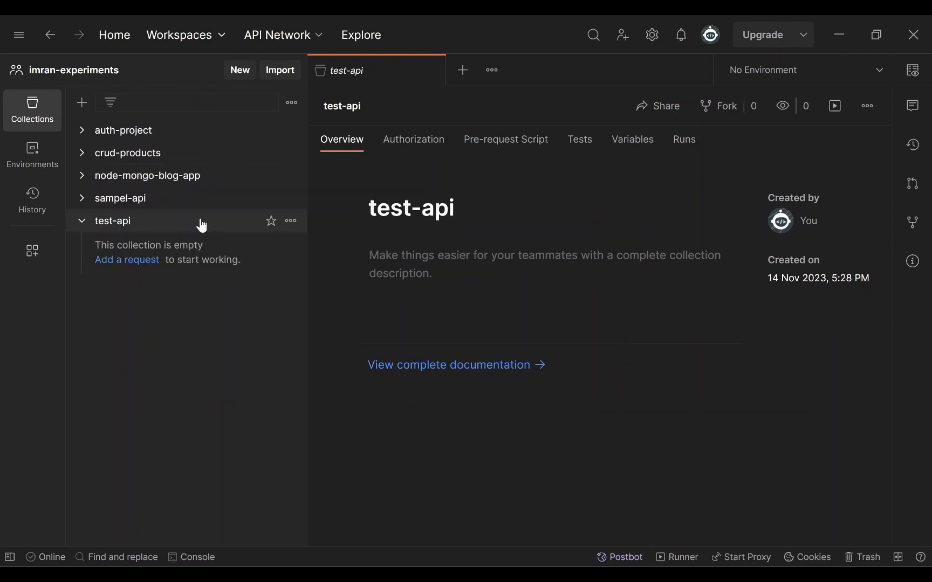
{"action": "left_click", "coordinate": [291, 222]}
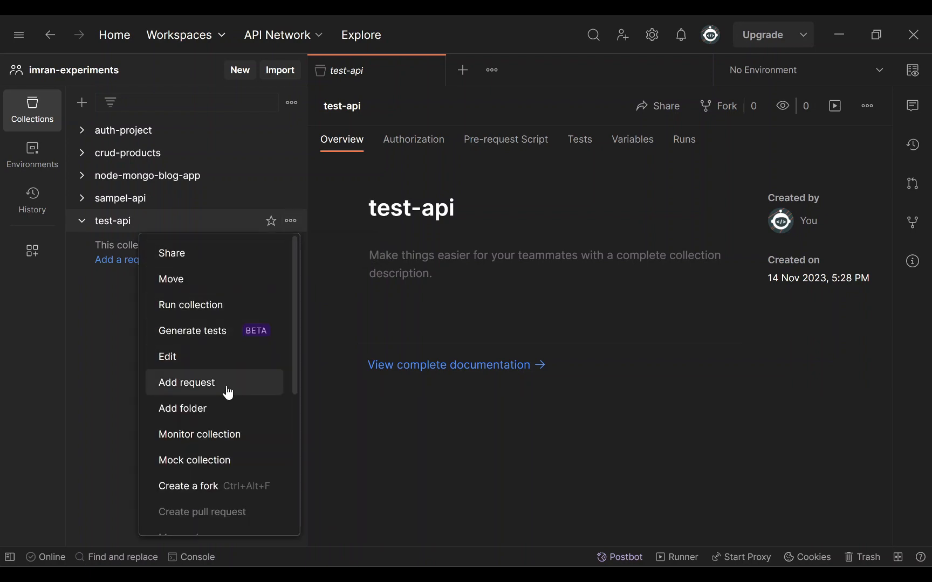
{"action": "left_click", "coordinate": [228, 384]}
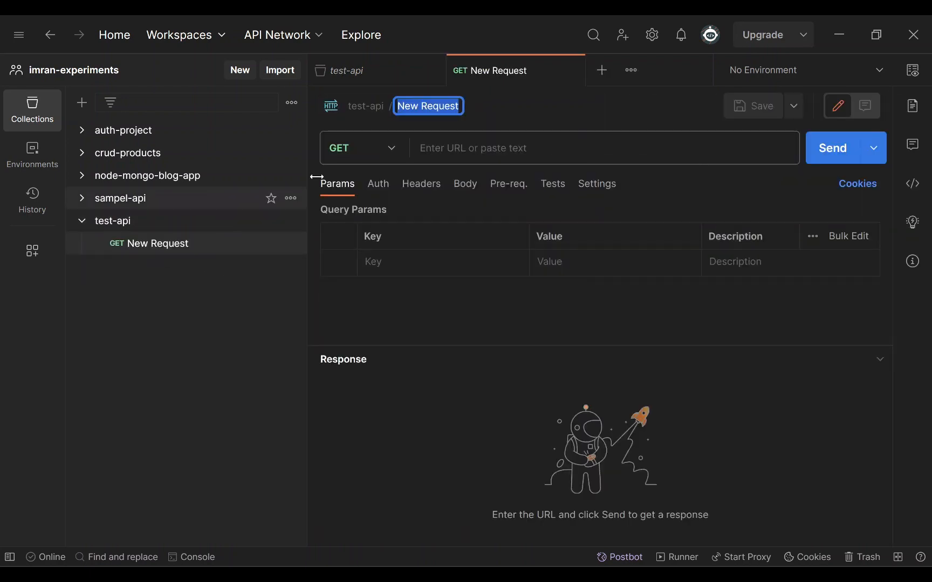
{"action": "left_click", "coordinate": [456, 148]}
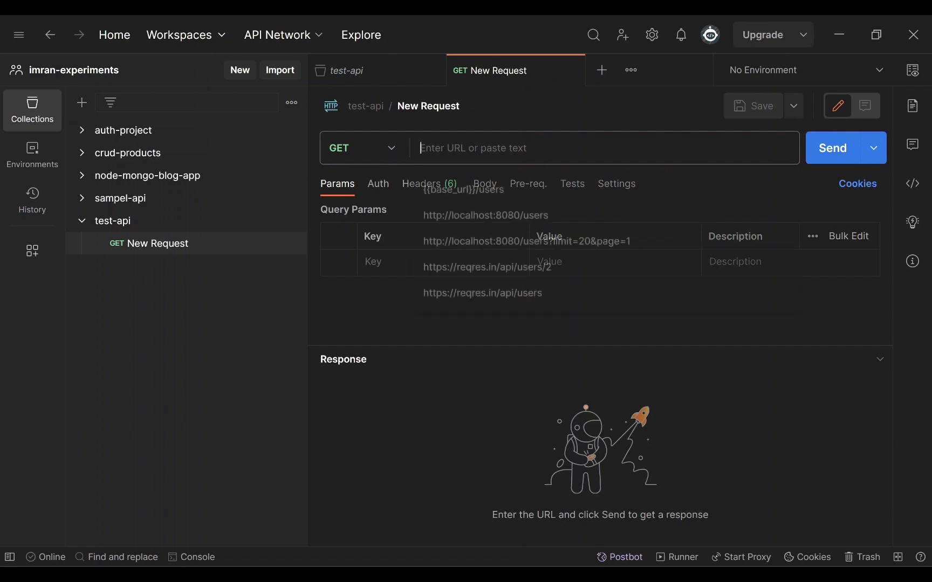
{"action": "left_click", "coordinate": [440, 108]}
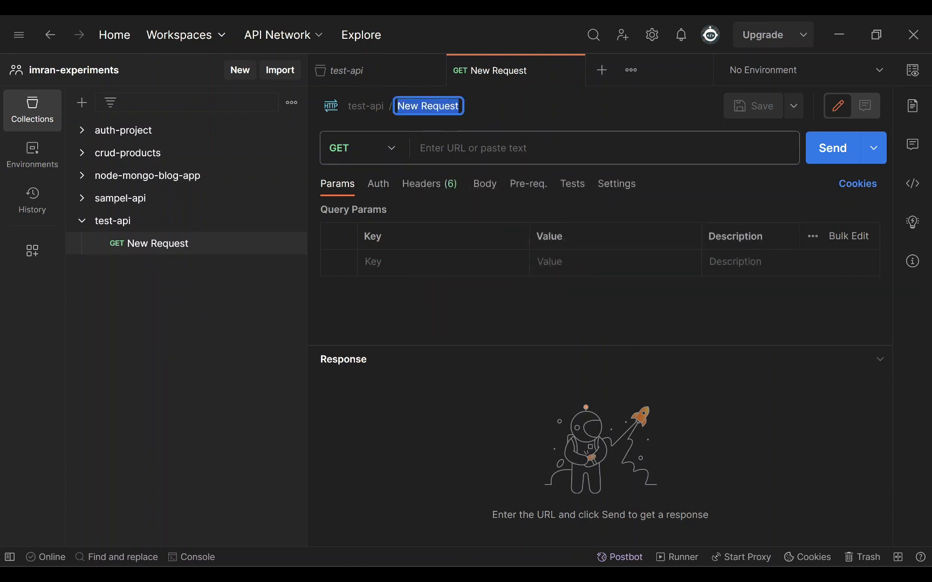
{"action": "left_click", "coordinate": [448, 150]}
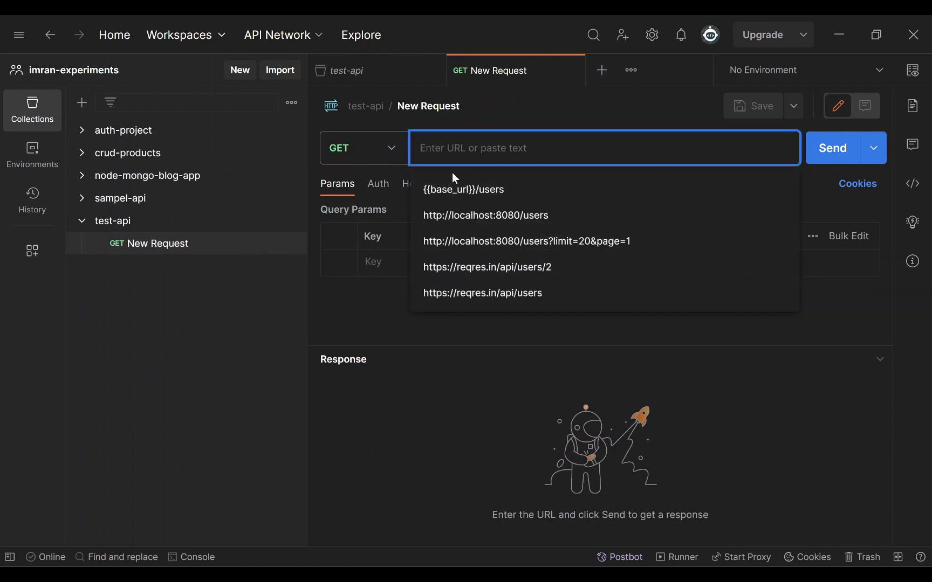
{"action": "left_click", "coordinate": [482, 292]}
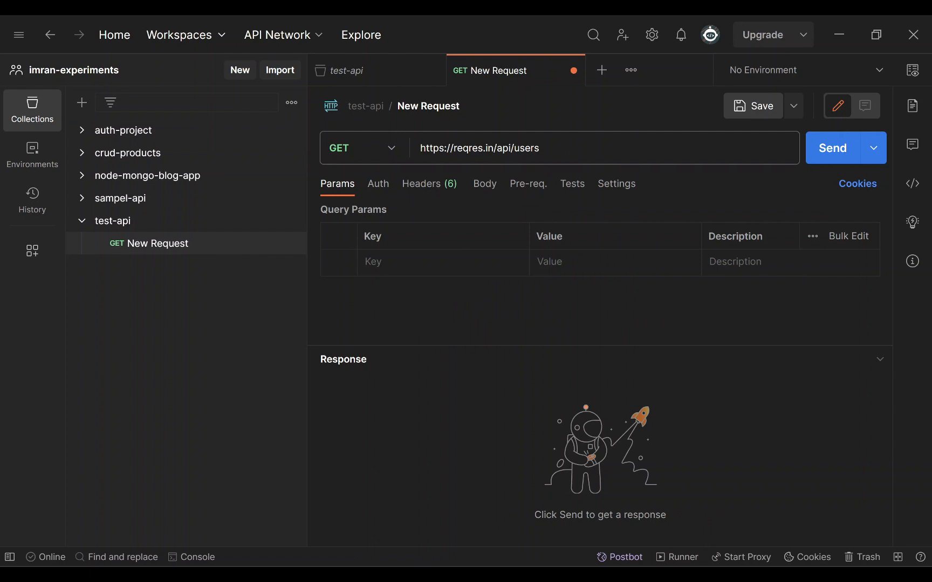
{"action": "left_click", "coordinate": [540, 149]}
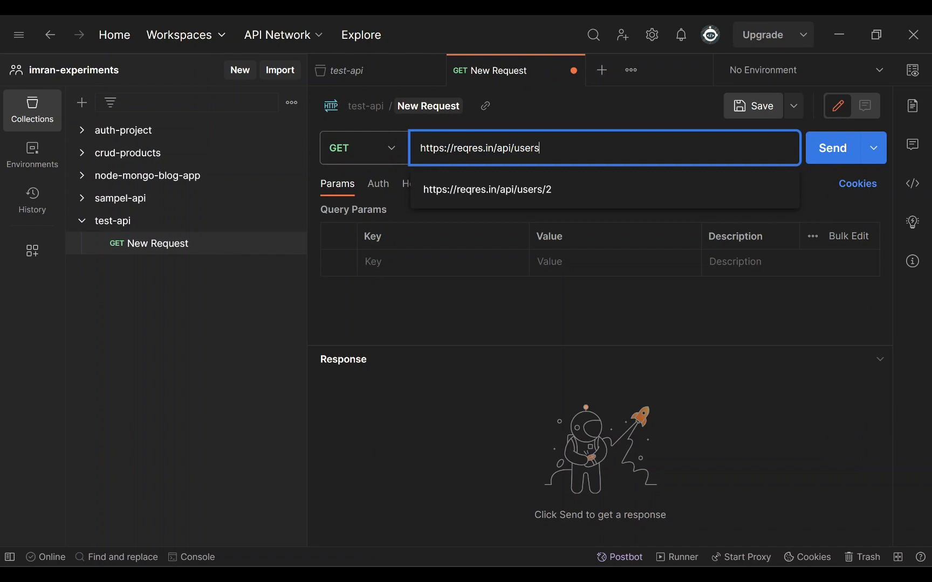
{"action": "left_click", "coordinate": [429, 105]}
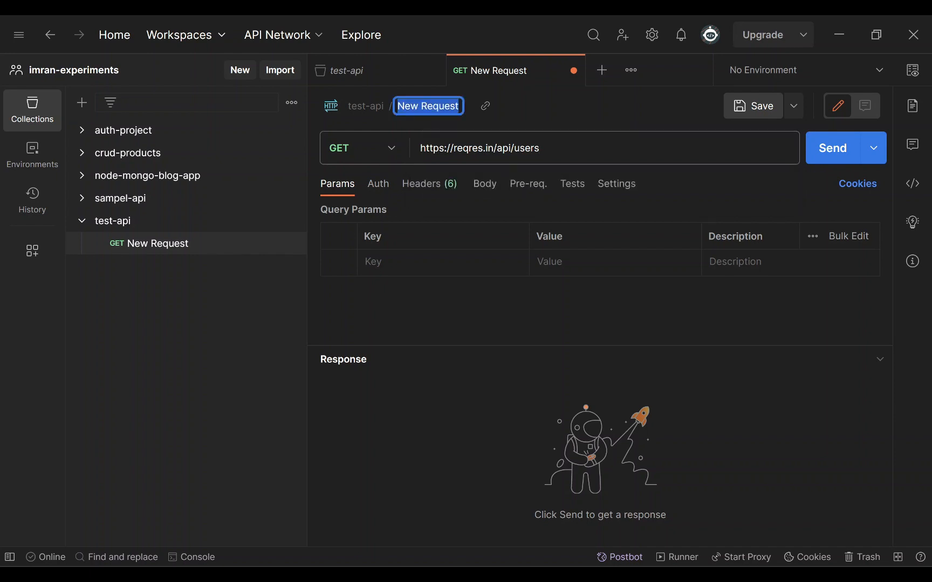
{"action": "type", "text": "Get Users"}
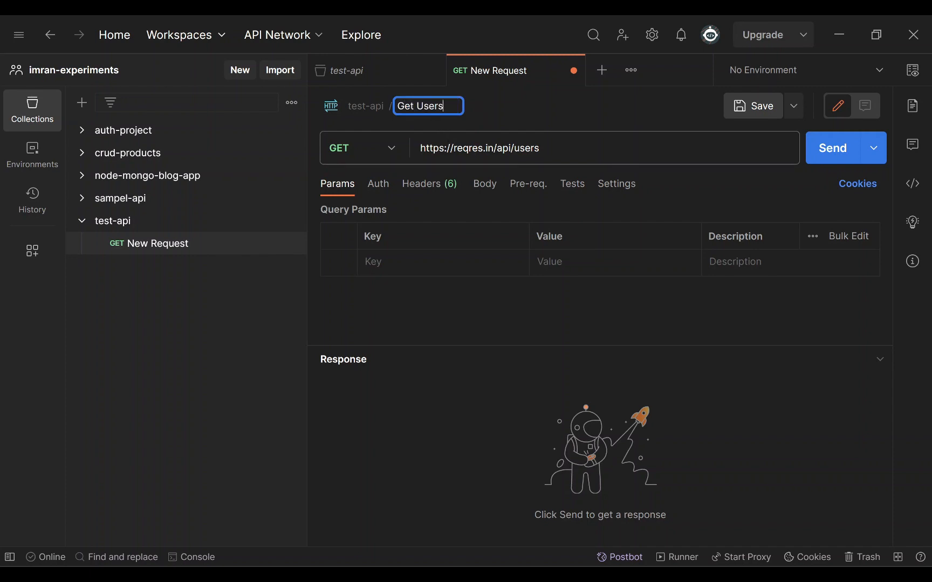
{"action": "key", "text": "Tab"}
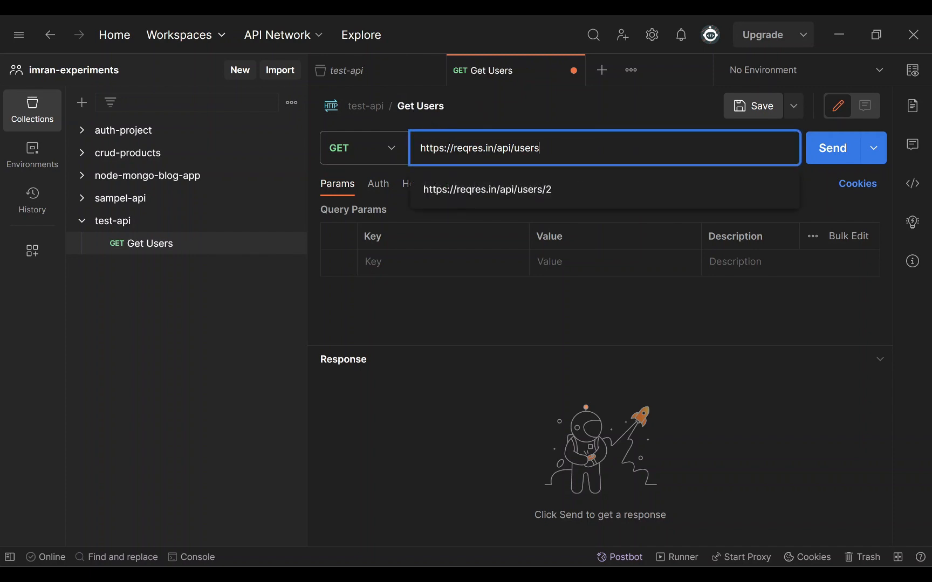
{"action": "left_click", "coordinate": [821, 153]}
{"action": "scroll", "coordinate": [539, 459], "scroll_direction": "down", "scroll_amount": 3}
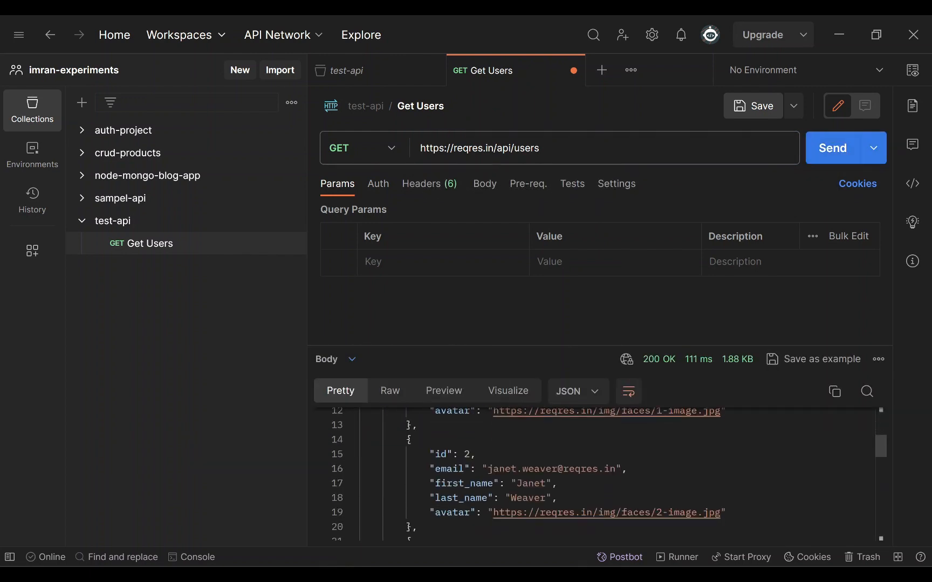
{"action": "left_click_drag", "start_coordinate": [508, 345], "coordinate": [507, 289]}
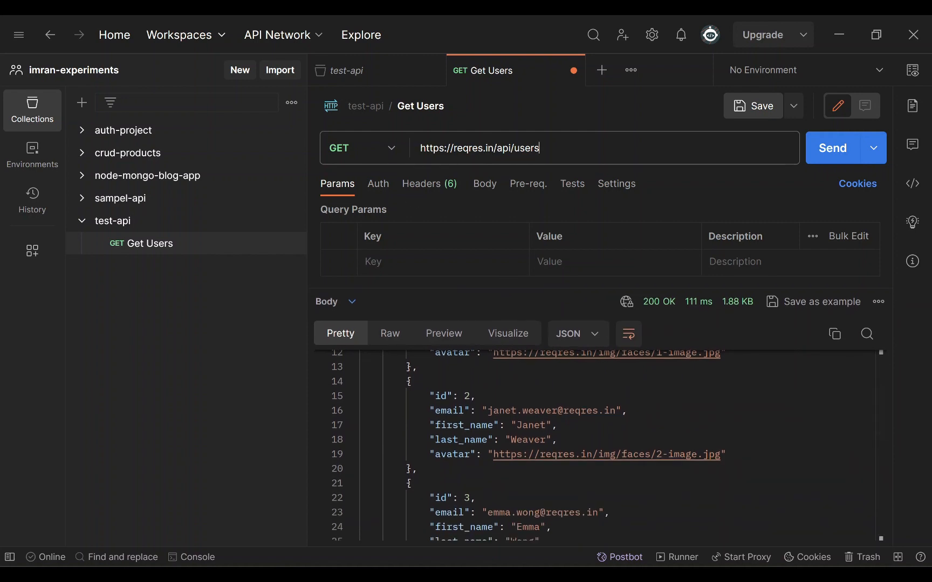
{"action": "left_click_drag", "start_coordinate": [539, 148], "coordinate": [413, 158]}
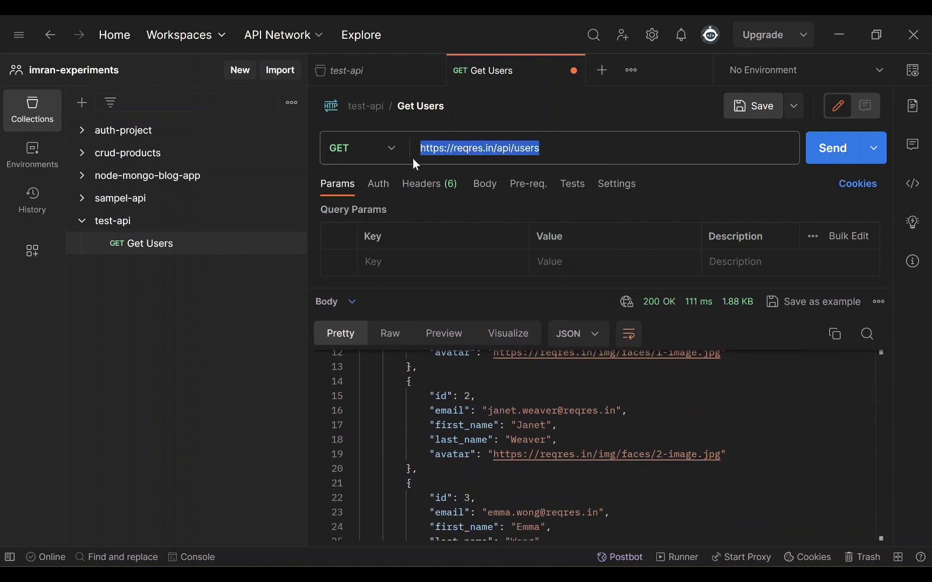
{"action": "left_click", "coordinate": [454, 310]}
{"action": "left_click_drag", "start_coordinate": [395, 381], "coordinate": [429, 512]}
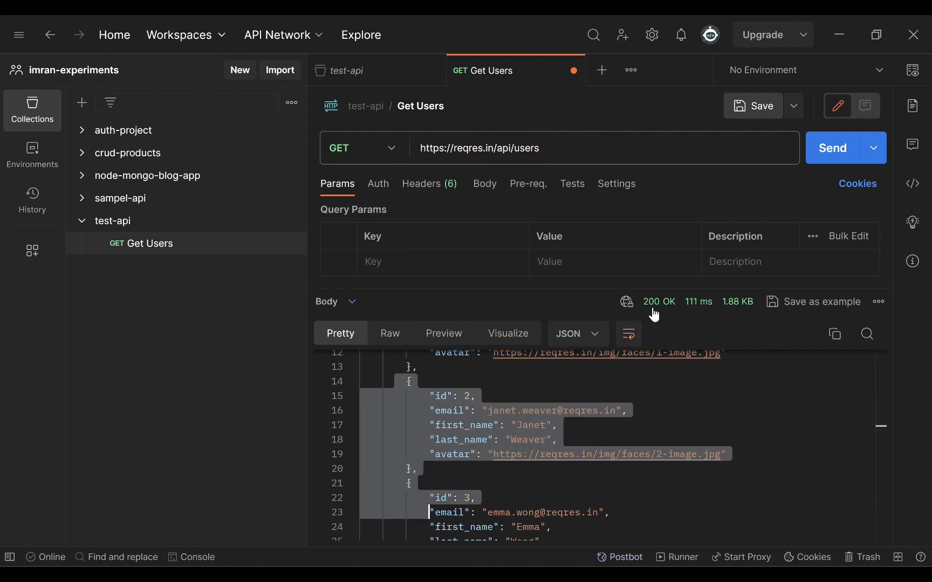
{"action": "mouse_move", "coordinate": [653, 313]}
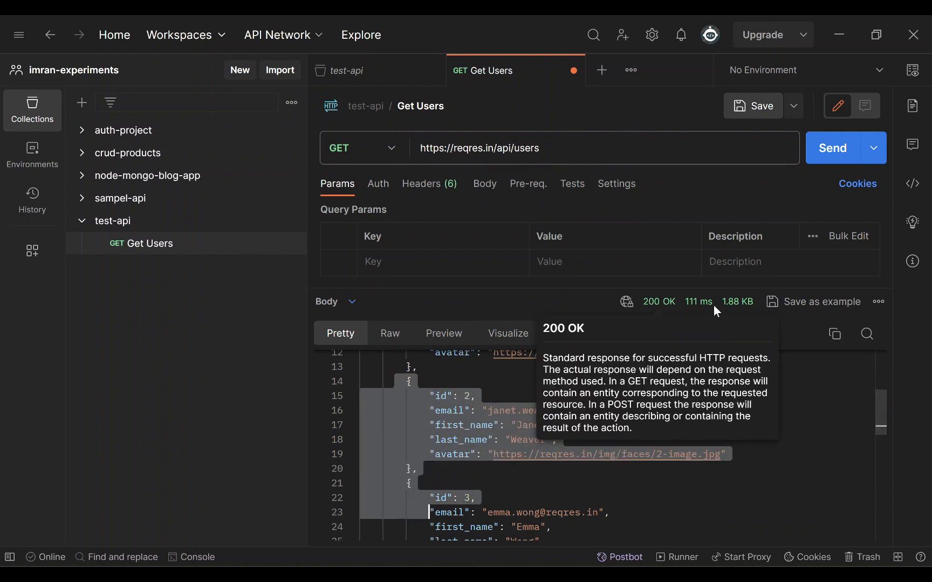
{"action": "mouse_move", "coordinate": [697, 311]}
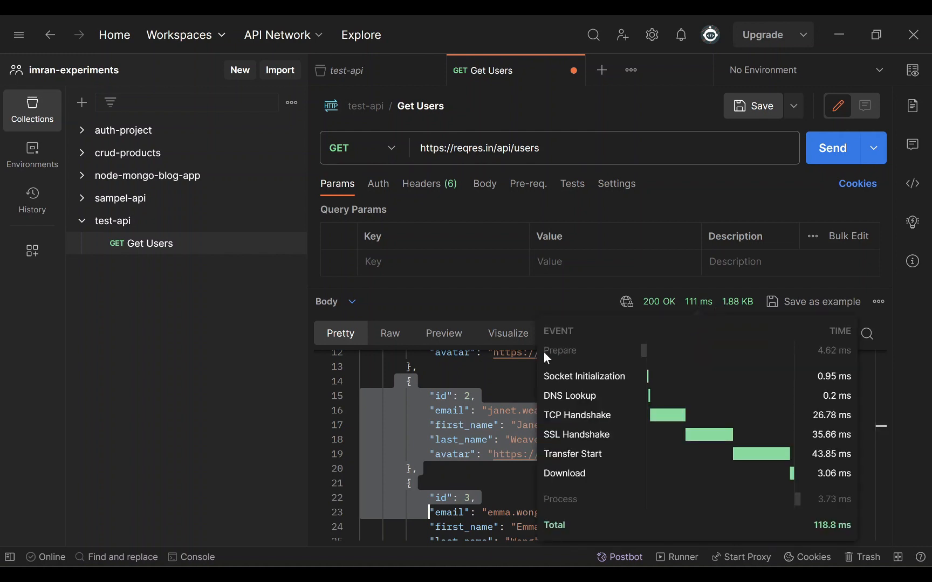
{"action": "left_click", "coordinate": [458, 396]}
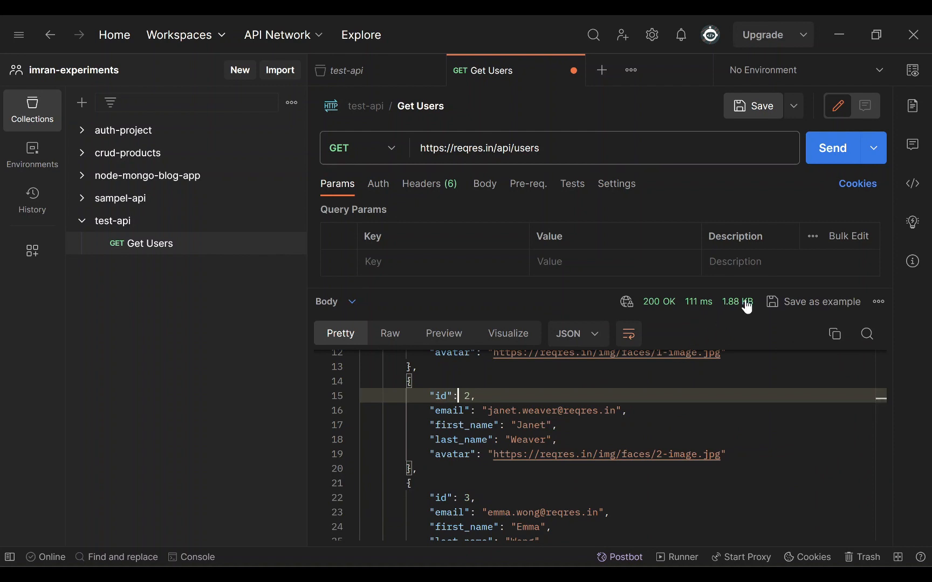
{"action": "mouse_move", "coordinate": [742, 307]}
{"action": "left_click", "coordinate": [476, 396]}
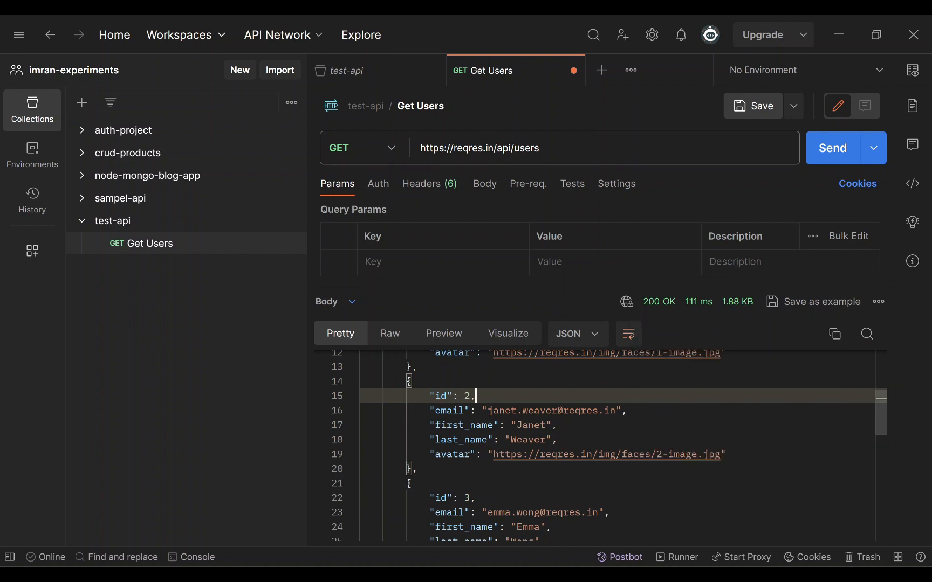
{"action": "mouse_move", "coordinate": [753, 310]}
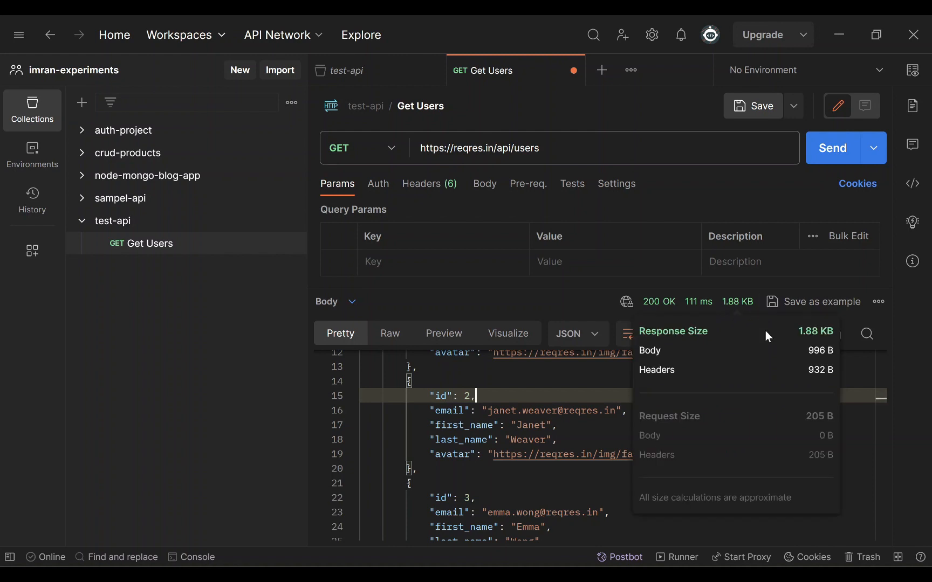
{"action": "left_click", "coordinate": [540, 439]}
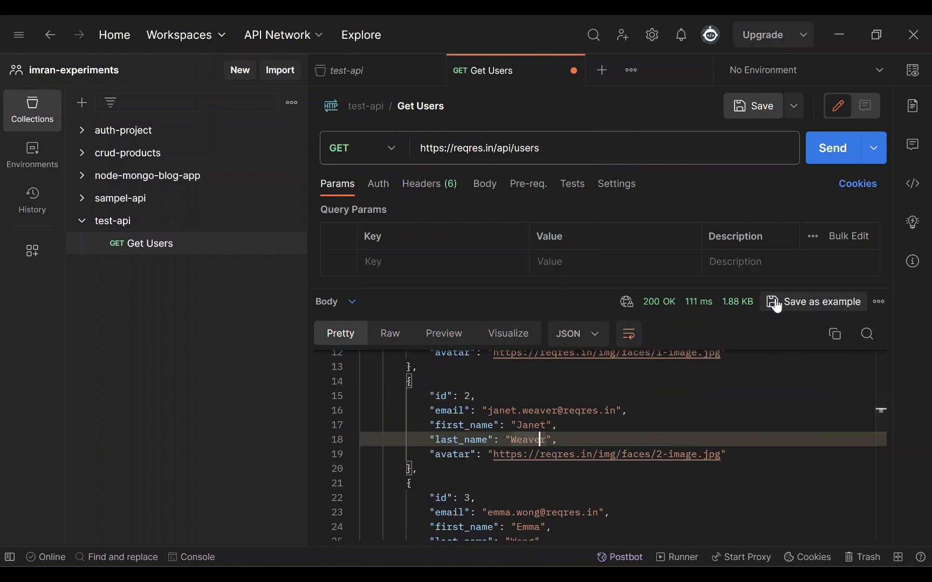
{"action": "left_click", "coordinate": [879, 303]}
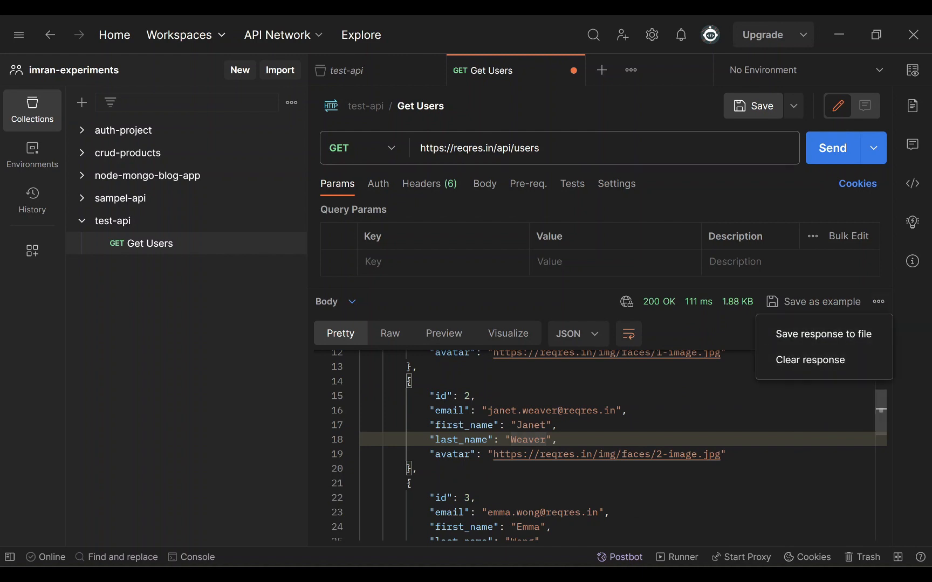
{"action": "left_click", "coordinate": [674, 381]}
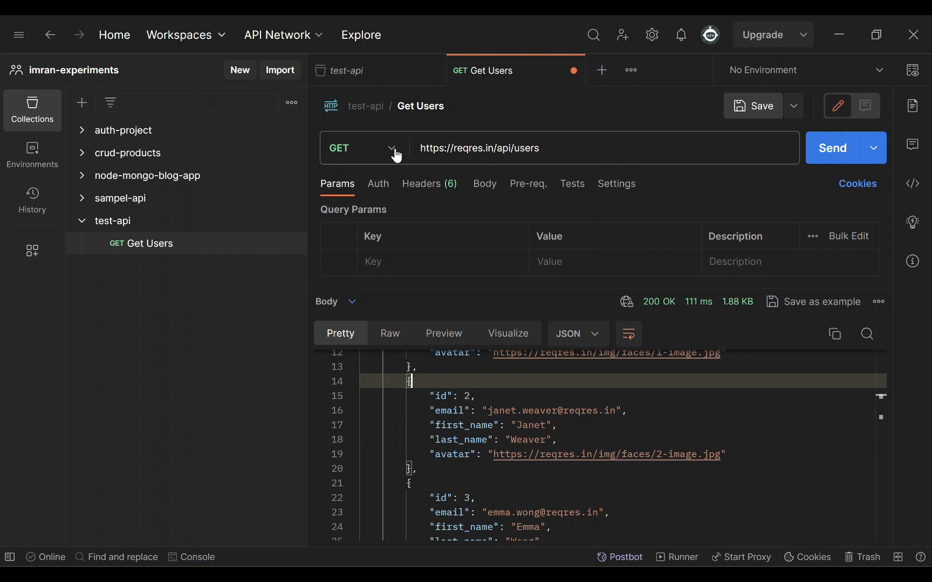
{"action": "mouse_move", "coordinate": [273, 229]}
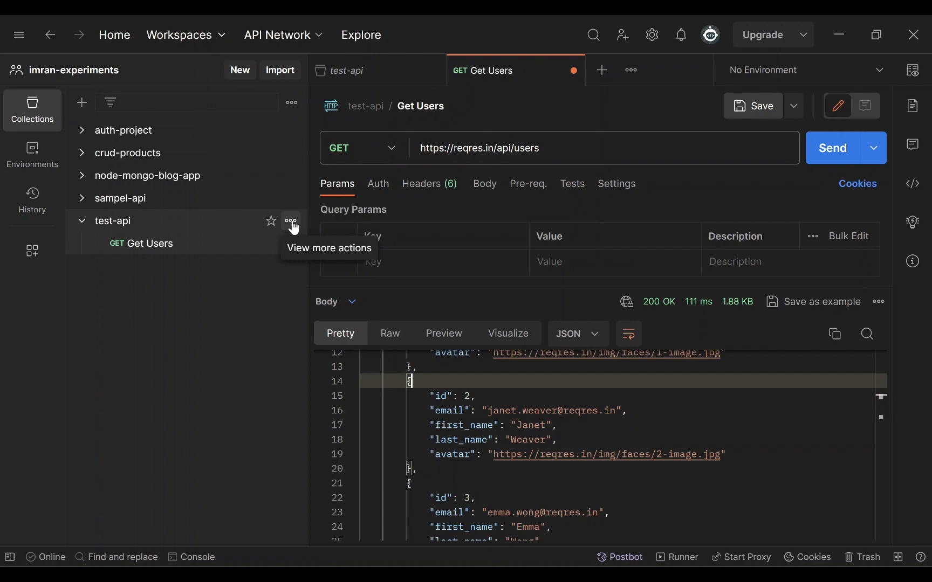
- Save the Get Users request and close its tab and the collection overview
{"action": "triple_click", "coordinate": [480, 148]}
{"action": "key", "text": "ctrl+s"}
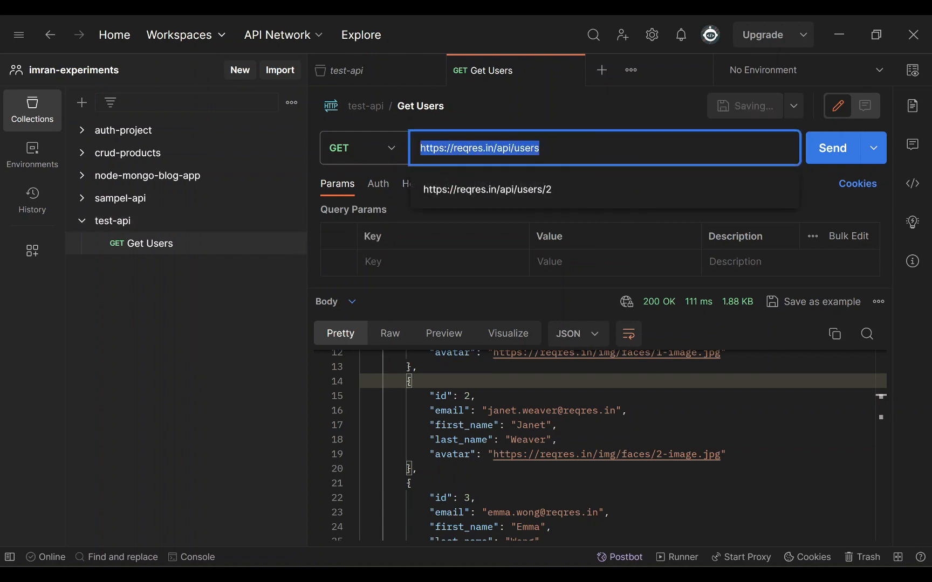
{"action": "left_click", "coordinate": [573, 70]}
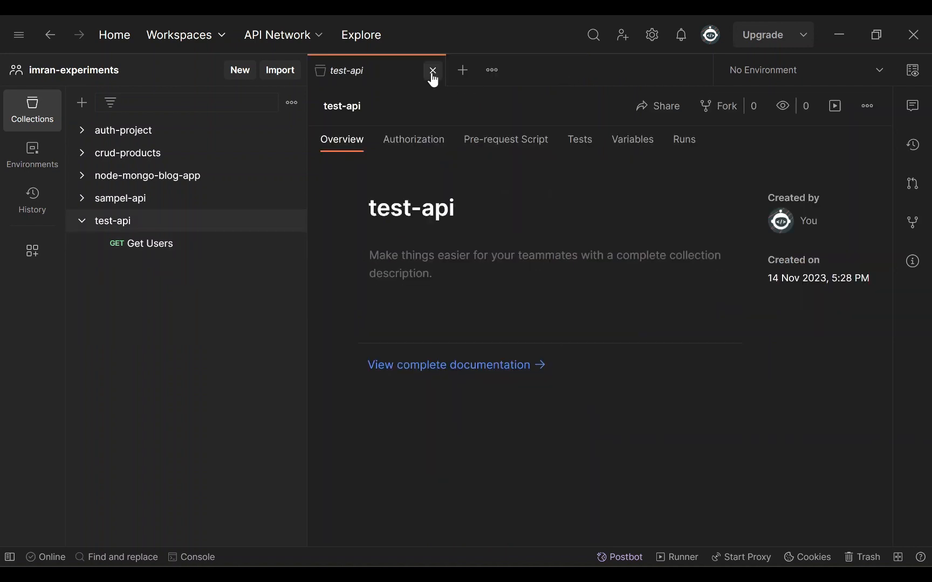
{"action": "left_click", "coordinate": [432, 70]}
- Add a Test Query request using the localhost:8080/users limit/page URL and send it
{"action": "left_click", "coordinate": [291, 221]}
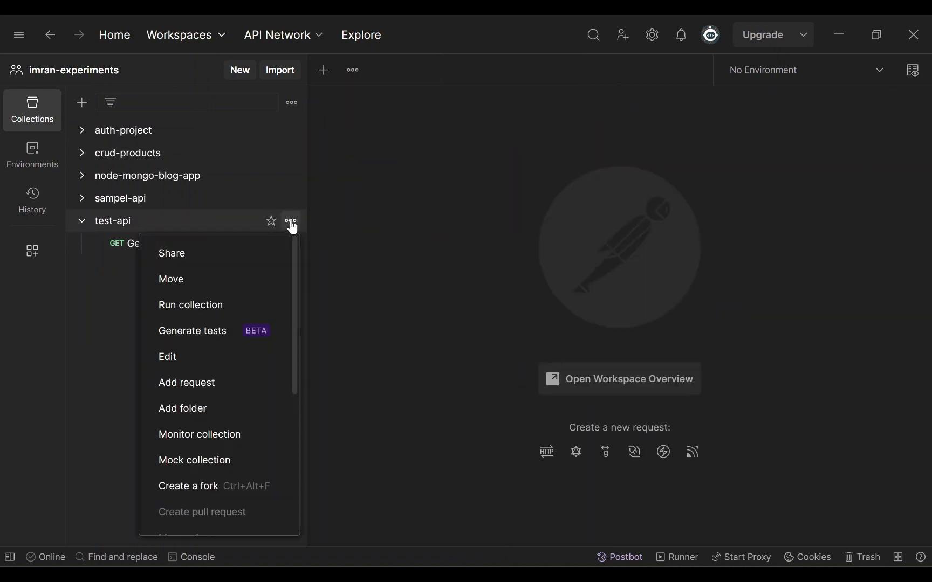
{"action": "left_click", "coordinate": [220, 386]}
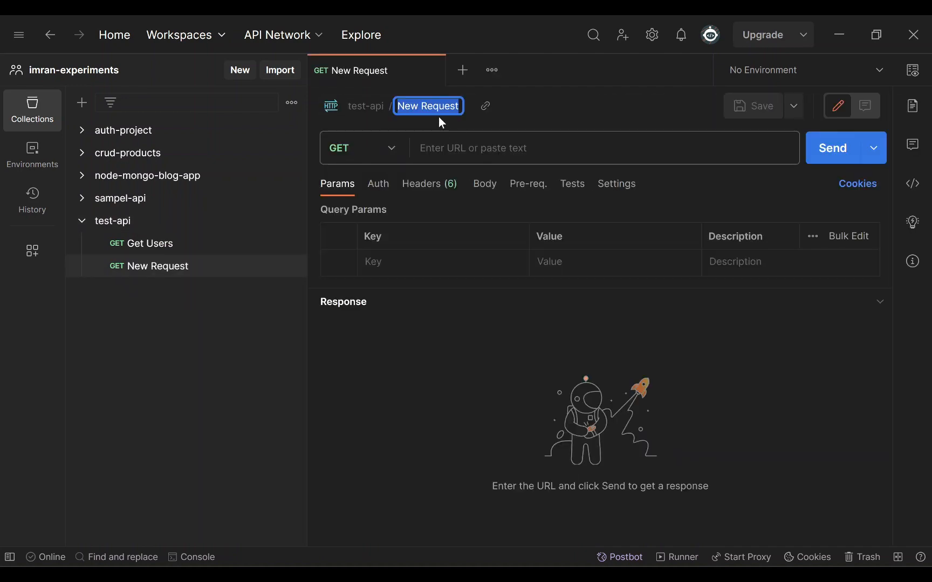
{"action": "type", "text": "Test"}
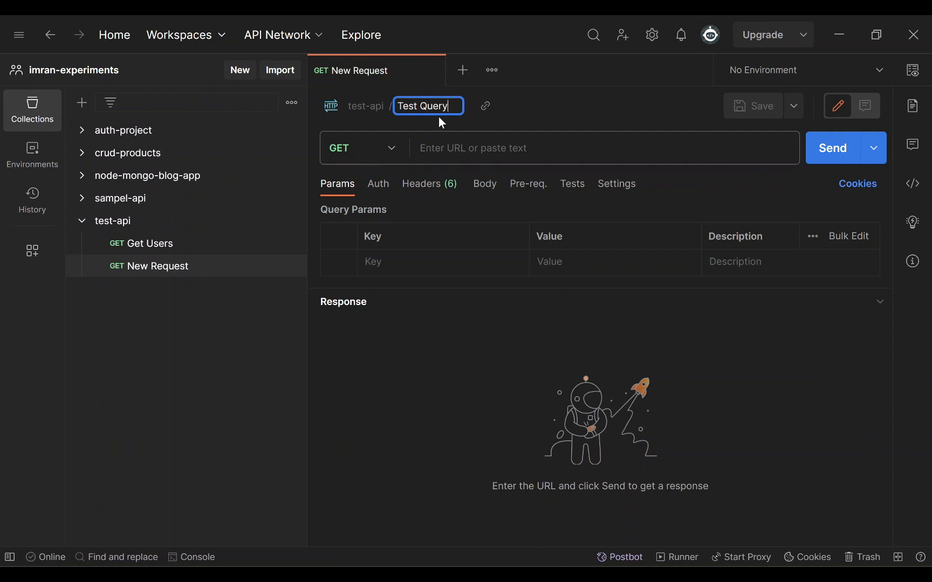
{"action": "type", "text": " Query"}
{"action": "left_click", "coordinate": [444, 147]}
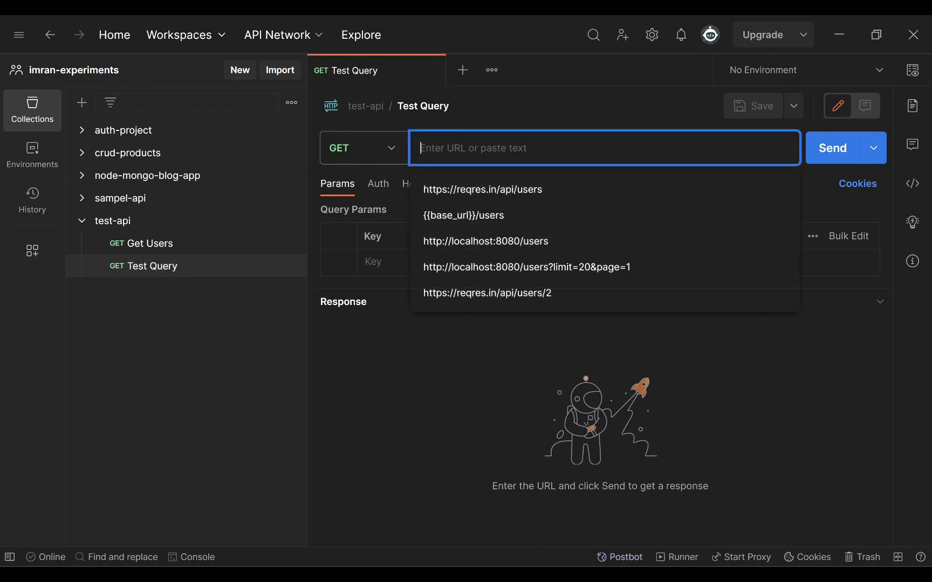
{"action": "left_click", "coordinate": [478, 267]}
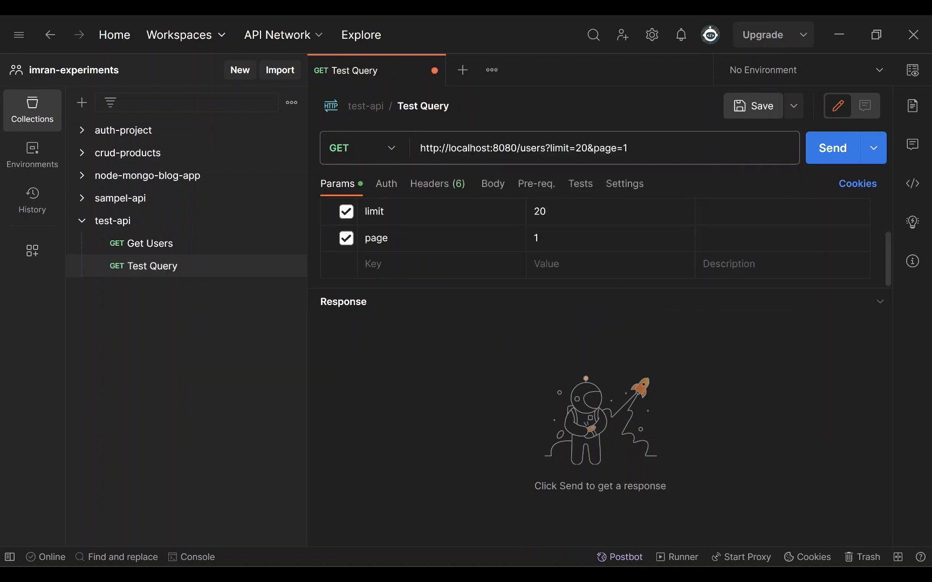
{"action": "left_click", "coordinate": [491, 148]}
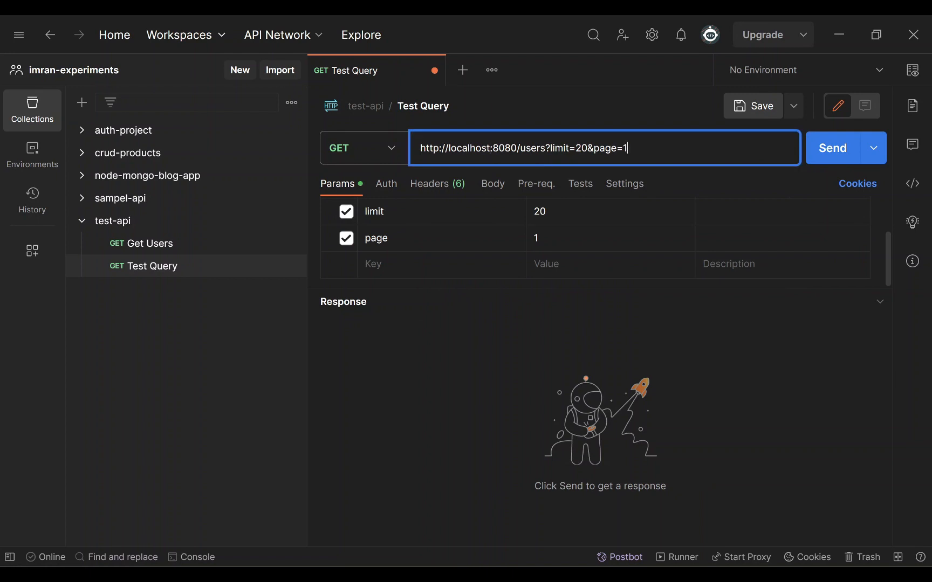
{"action": "key", "text": "ctrl+Return"}
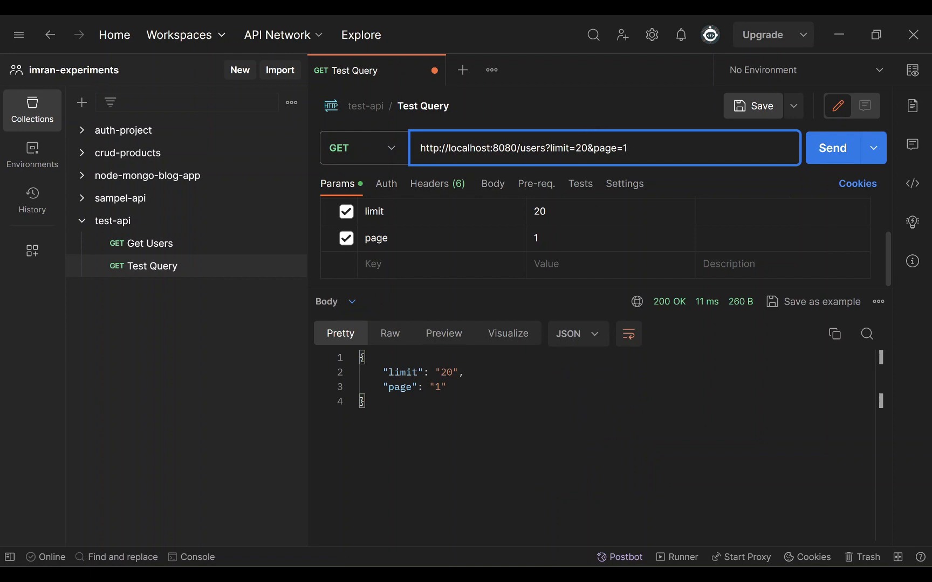
{"action": "left_click_drag", "start_coordinate": [369, 402], "coordinate": [366, 357]}
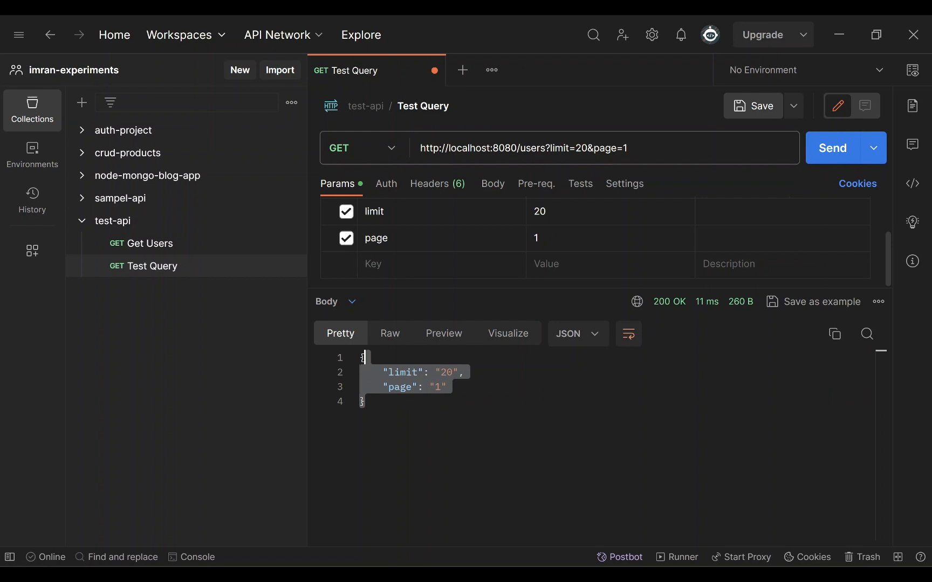
- Add query parameters name=abc and status=open to the Test Query URL
{"action": "left_click_drag", "start_coordinate": [521, 148], "coordinate": [629, 149]}
{"action": "left_click", "coordinate": [629, 148]}
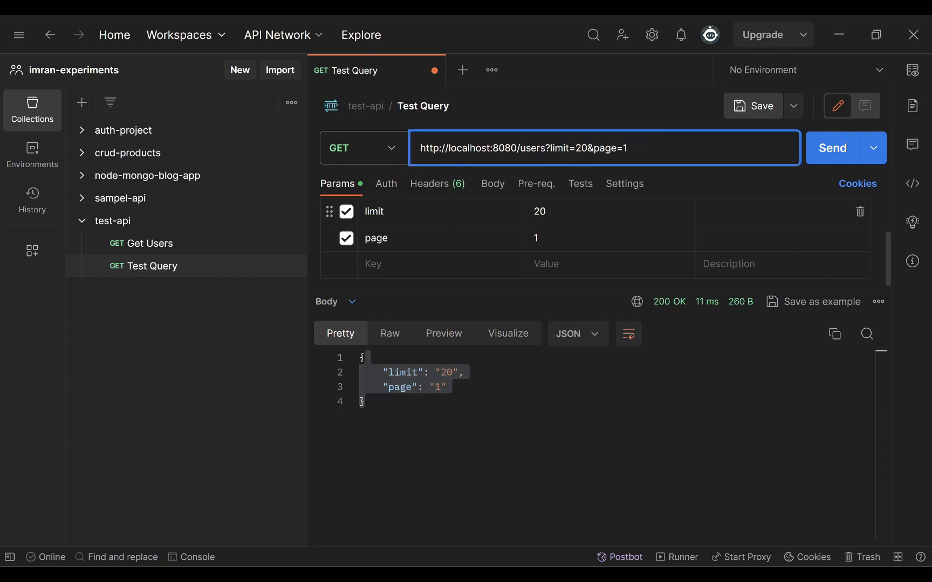
{"action": "left_click", "coordinate": [385, 210]}
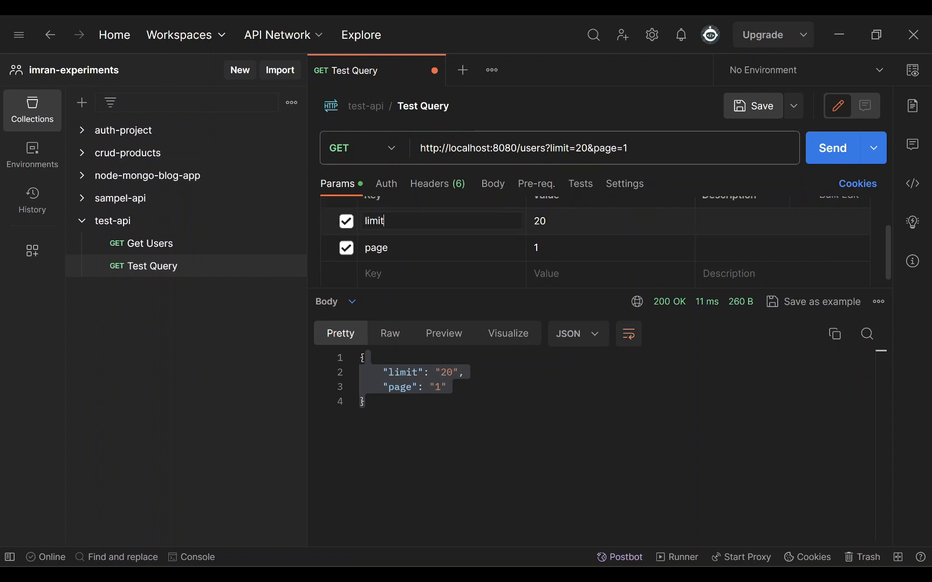
{"action": "left_click", "coordinate": [384, 274]}
{"action": "type", "text": "name"}
{"action": "key", "text": "Tab"}
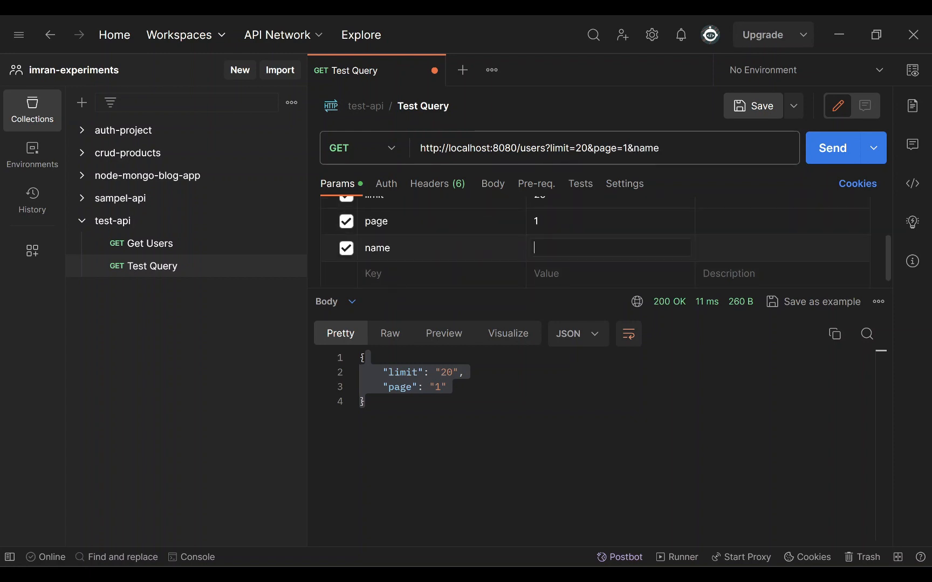
{"action": "type", "text": "abc"}
{"action": "left_click", "coordinate": [694, 151]}
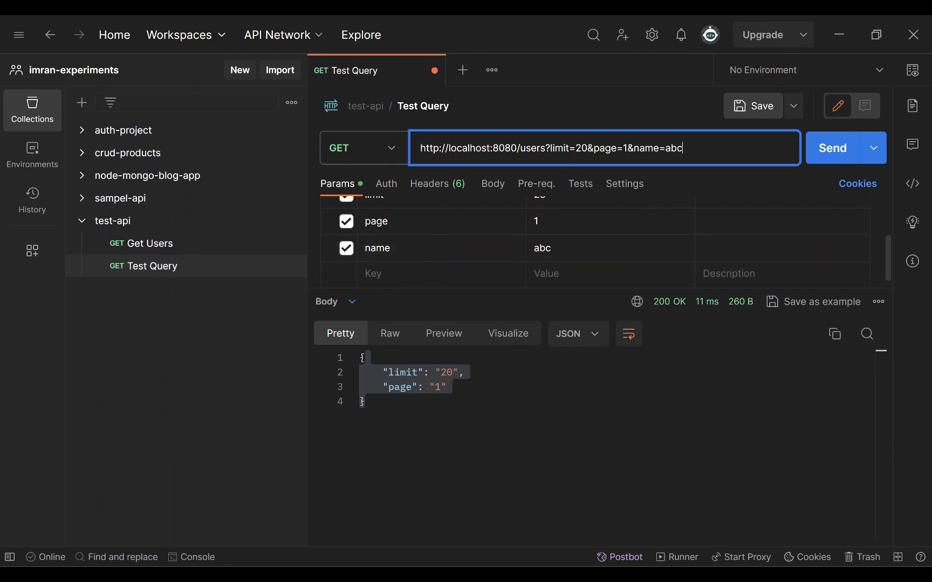
{"action": "type", "text": "&"}
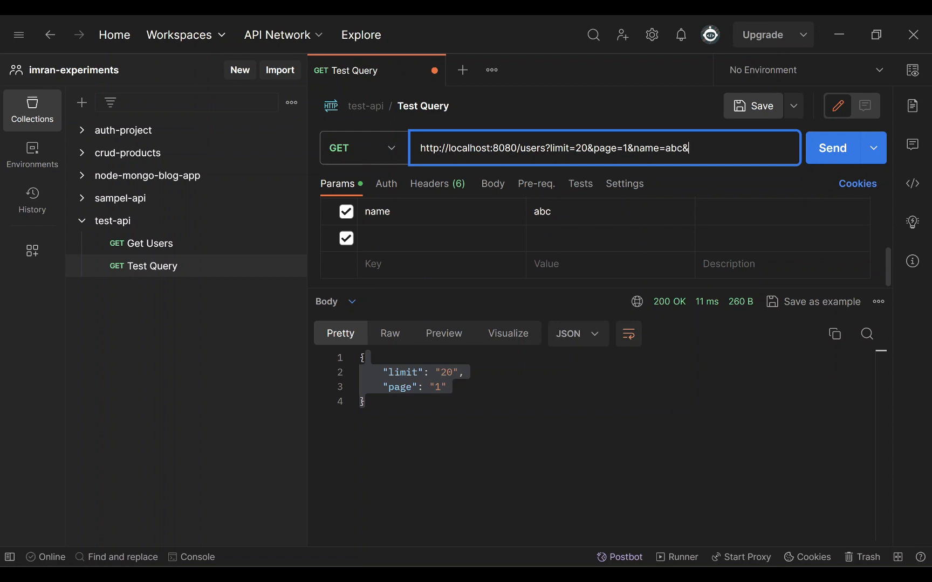
{"action": "type", "text": "status="}
{"action": "type", "text": "open"}
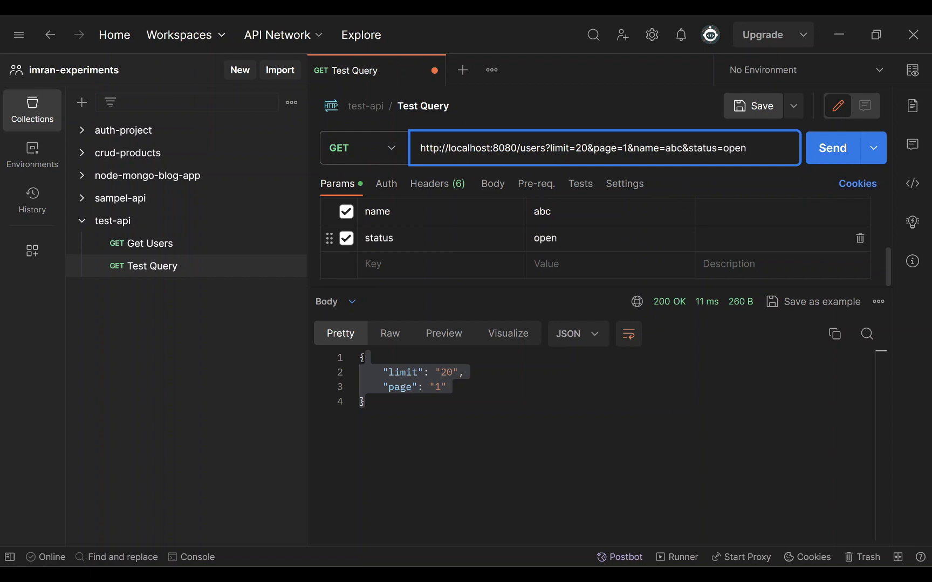
{"action": "scroll", "coordinate": [861, 237], "scroll_direction": "up", "scroll_amount": 3}
{"action": "scroll", "coordinate": [616, 243], "scroll_direction": "down", "scroll_amount": 3}
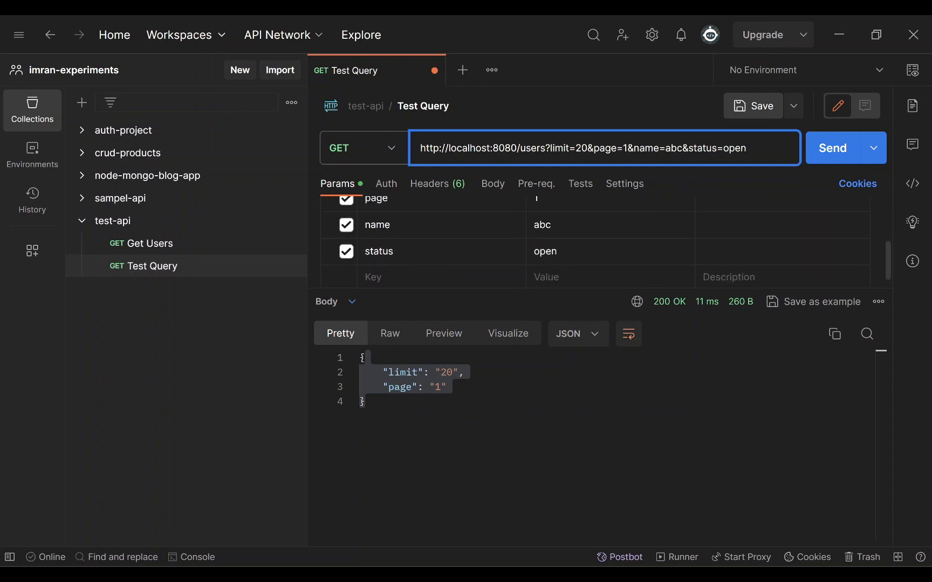
- Replace the query string with /123 and send Test Query to localhost:8080/users/123
{"action": "left_click_drag", "start_coordinate": [748, 149], "coordinate": [545, 149]}
{"action": "key", "text": "BackSpace"}
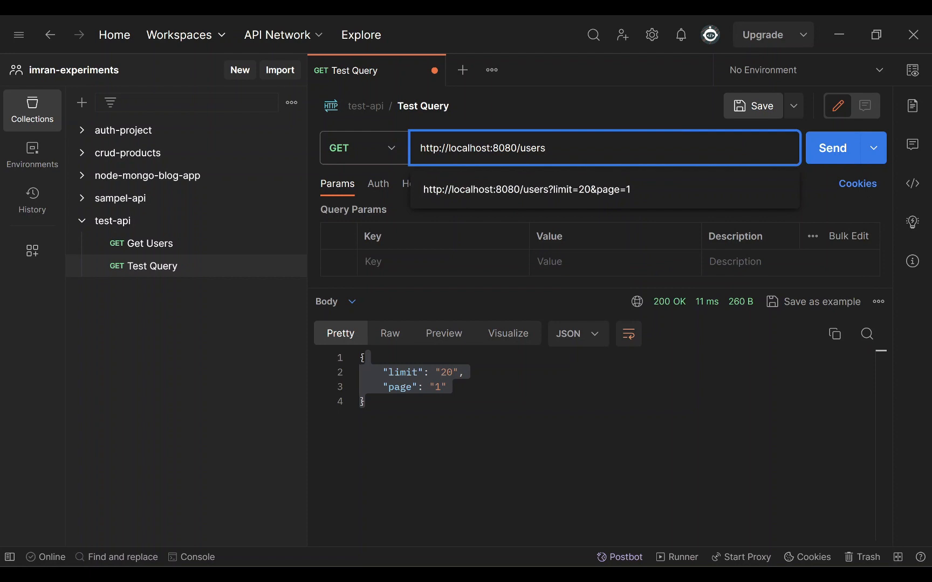
{"action": "type", "text": "/"}
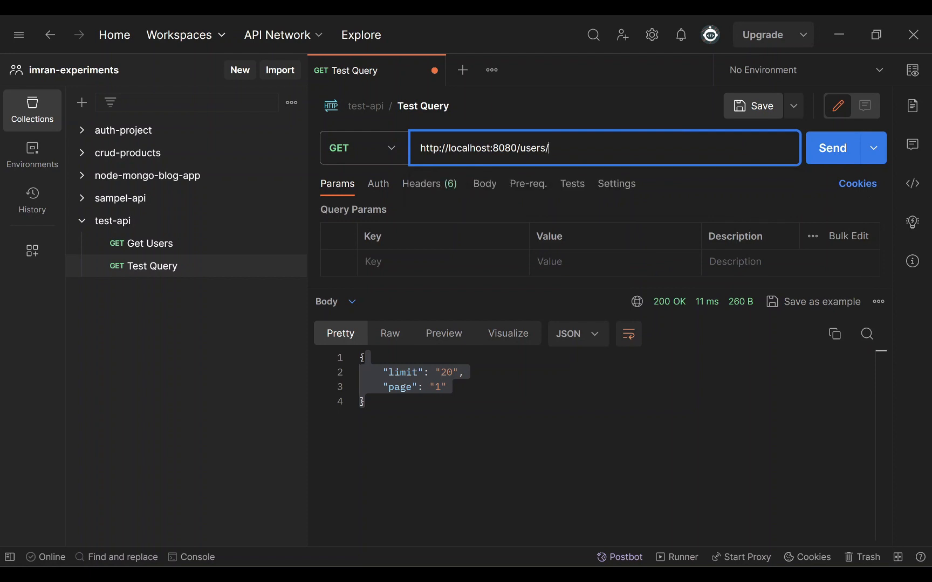
{"action": "type", "text": "123"}
{"action": "key", "text": "ctrl+Return"}
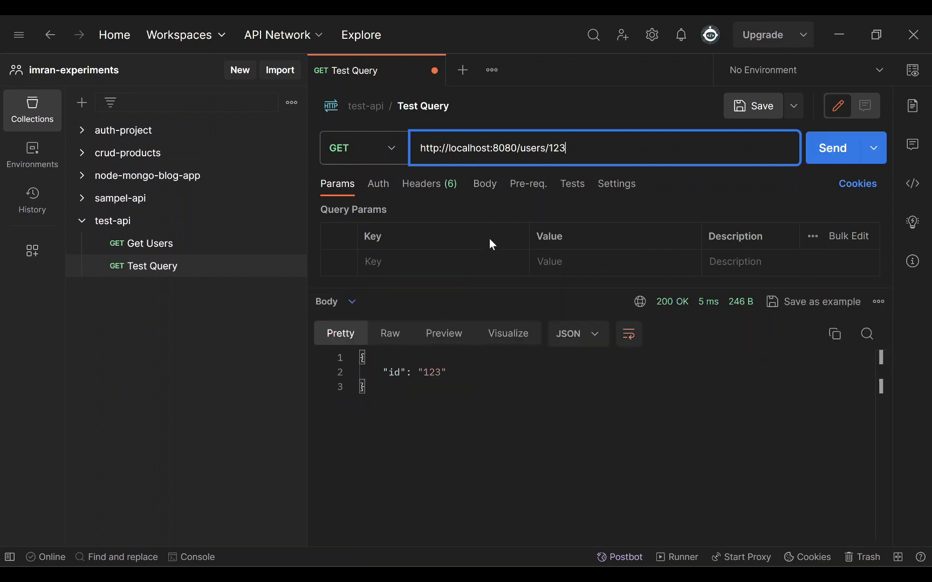
{"action": "left_click", "coordinate": [384, 194]}
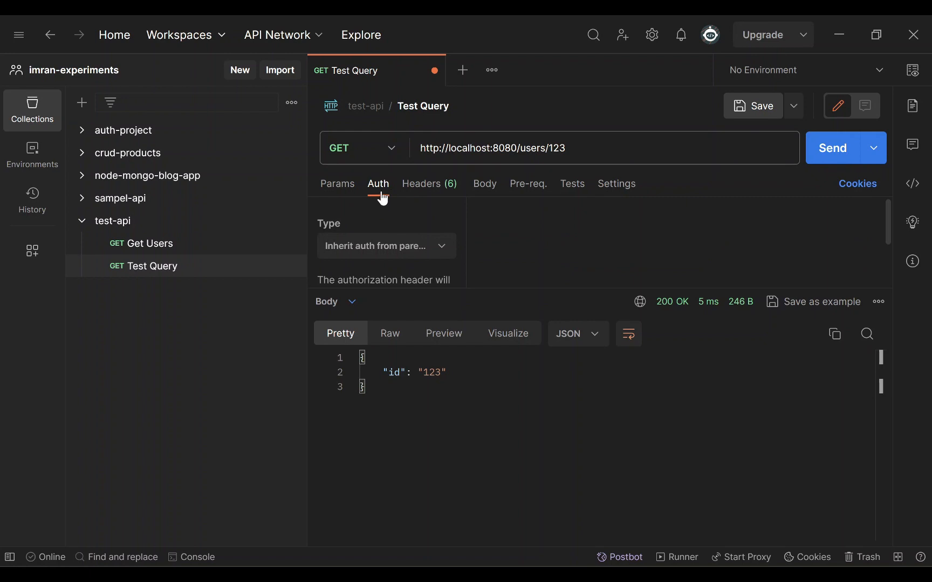
- Add a Content-Type: application/json header to Test Query and confirm its body is empty
{"action": "left_click", "coordinate": [432, 190]}
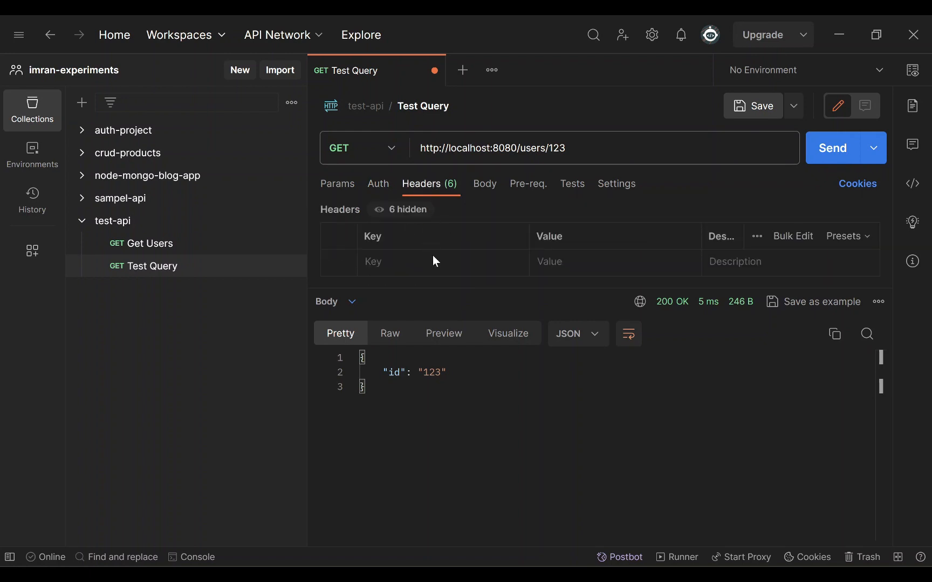
{"action": "left_click", "coordinate": [411, 268]}
{"action": "type", "text": "Conte"}
{"action": "scroll", "coordinate": [440, 350], "scroll_direction": "down", "scroll_amount": 3}
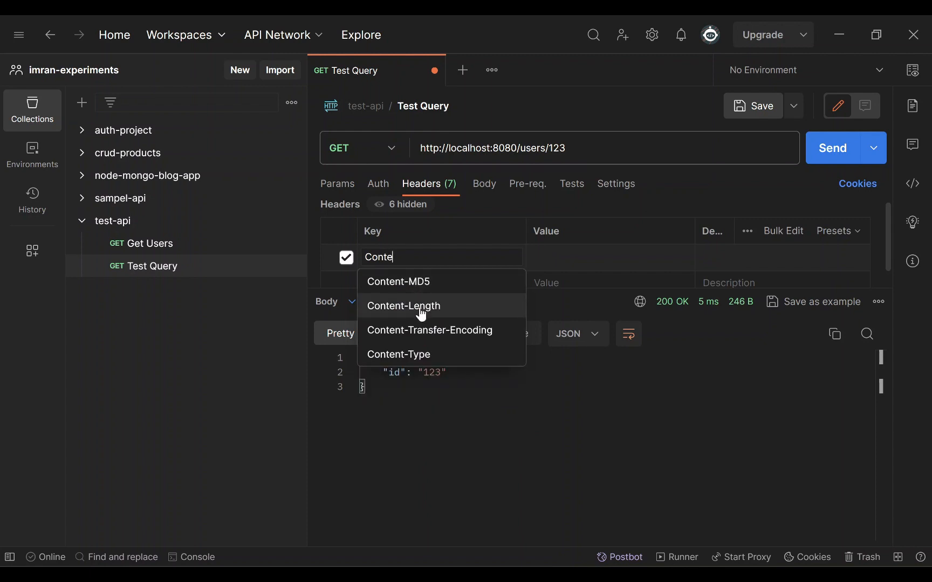
{"action": "left_click", "coordinate": [426, 354]}
{"action": "left_click", "coordinate": [585, 256]}
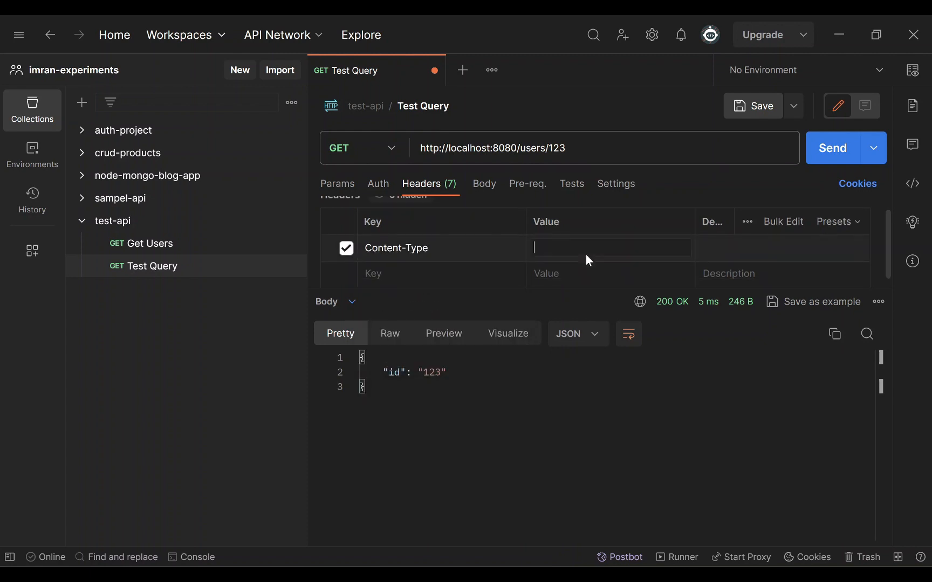
{"action": "type", "text": "app"}
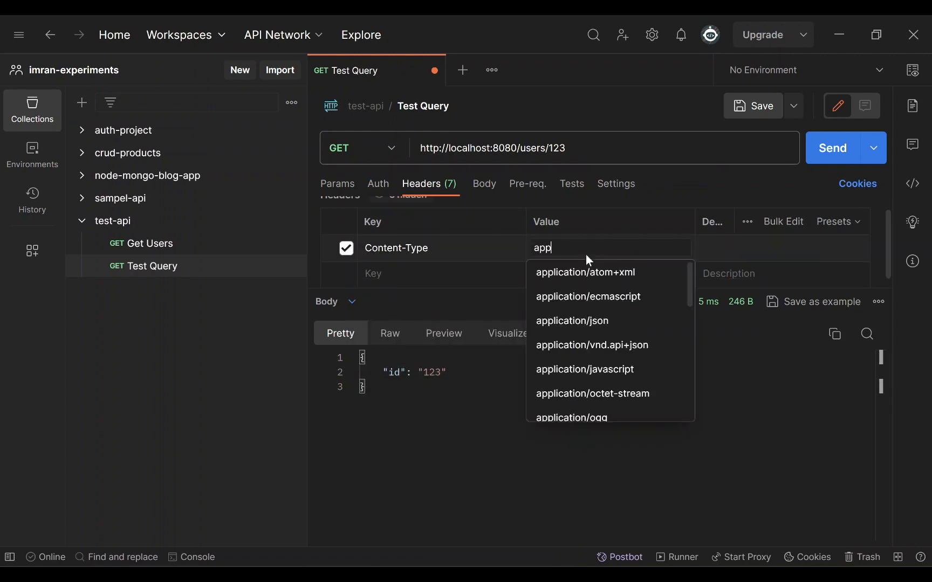
{"action": "left_click", "coordinate": [589, 321]}
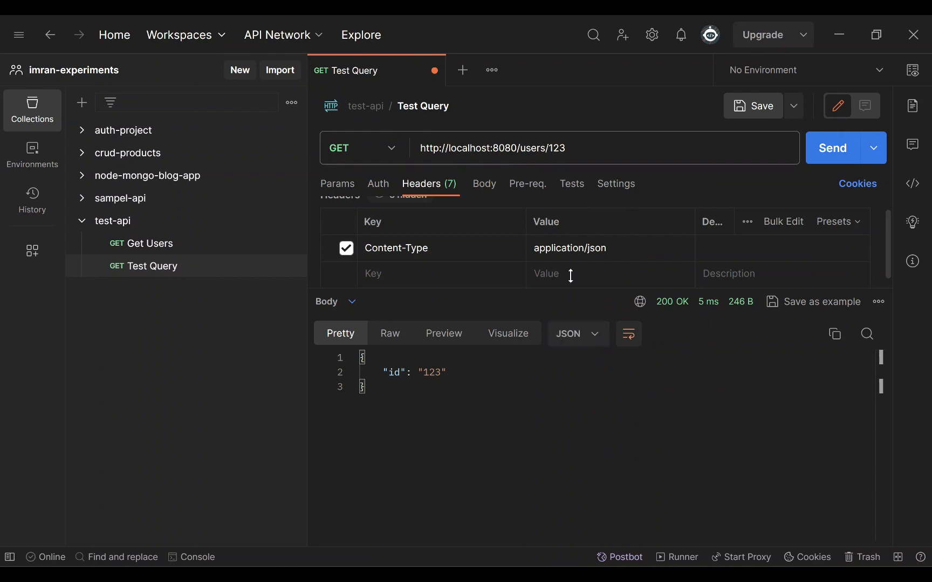
{"action": "left_click", "coordinate": [491, 191]}
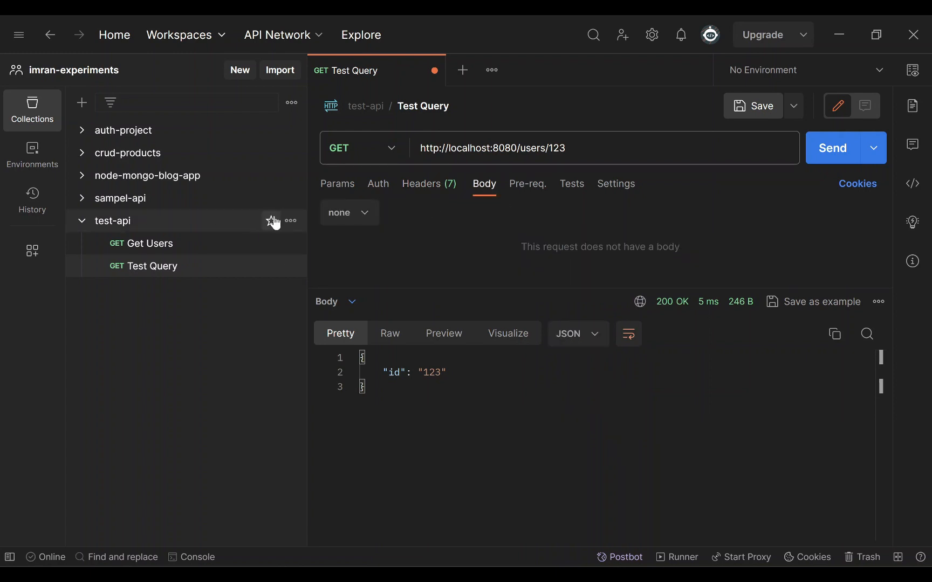
{"action": "left_click", "coordinate": [291, 222]}
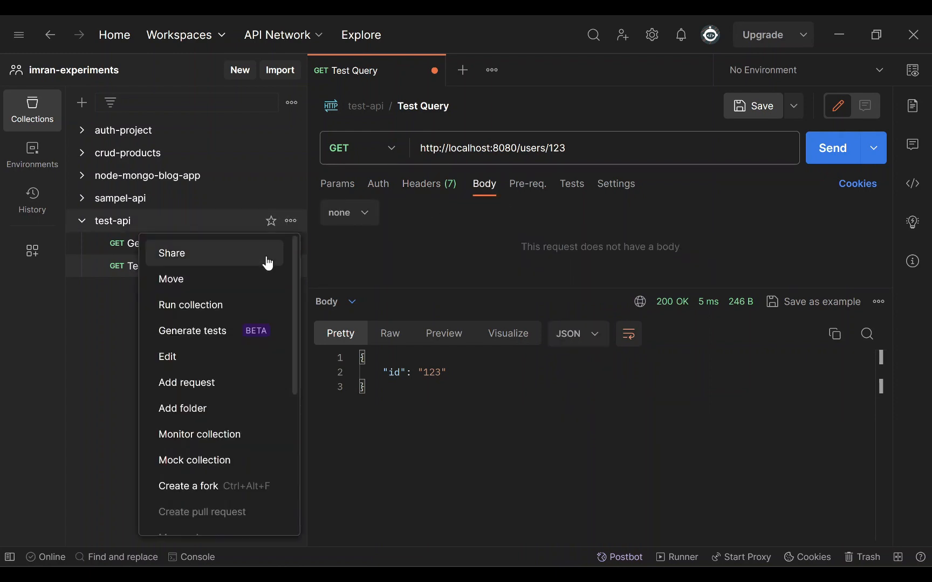
{"action": "left_click", "coordinate": [226, 383]}
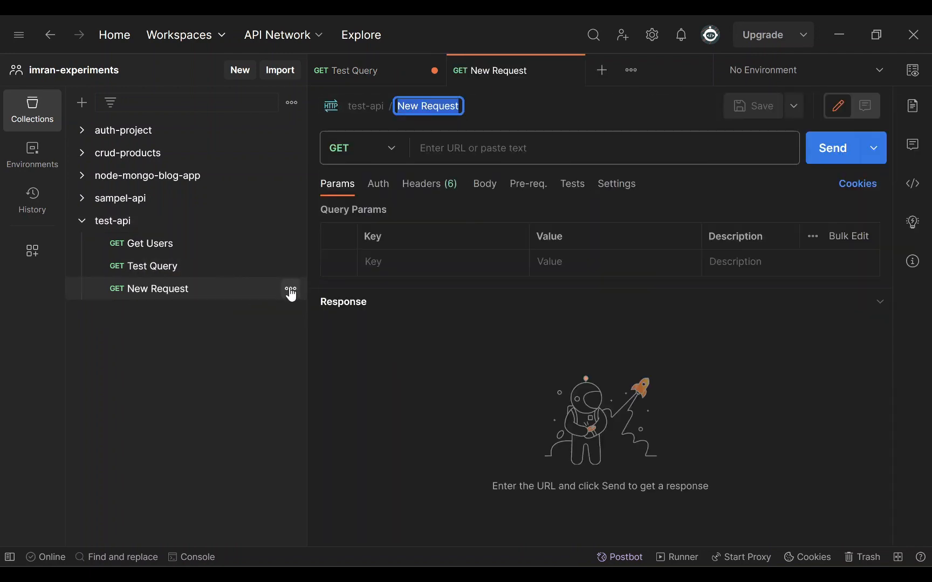
{"action": "left_click", "coordinate": [291, 291]}
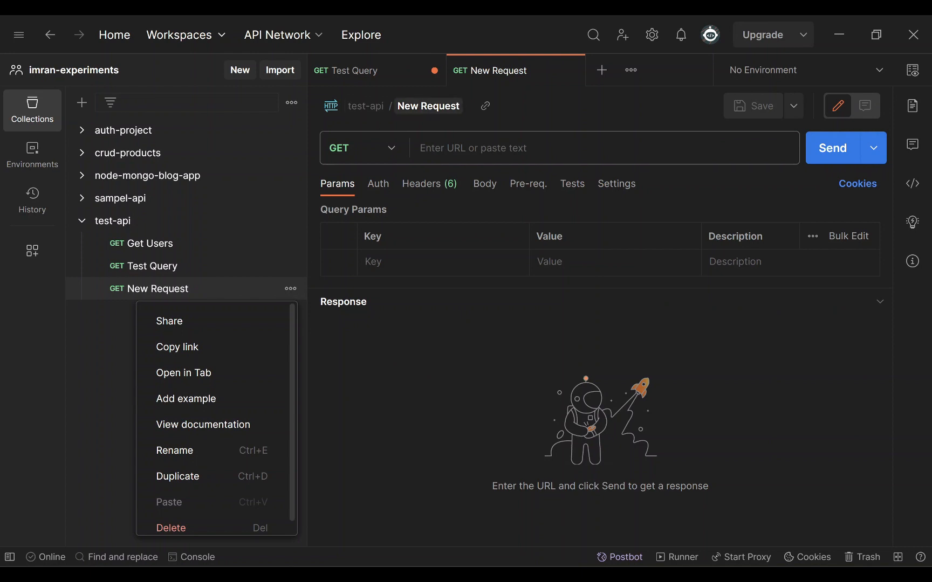
{"action": "key", "text": "ctrl+e"}
{"action": "type", "text": "Post "}
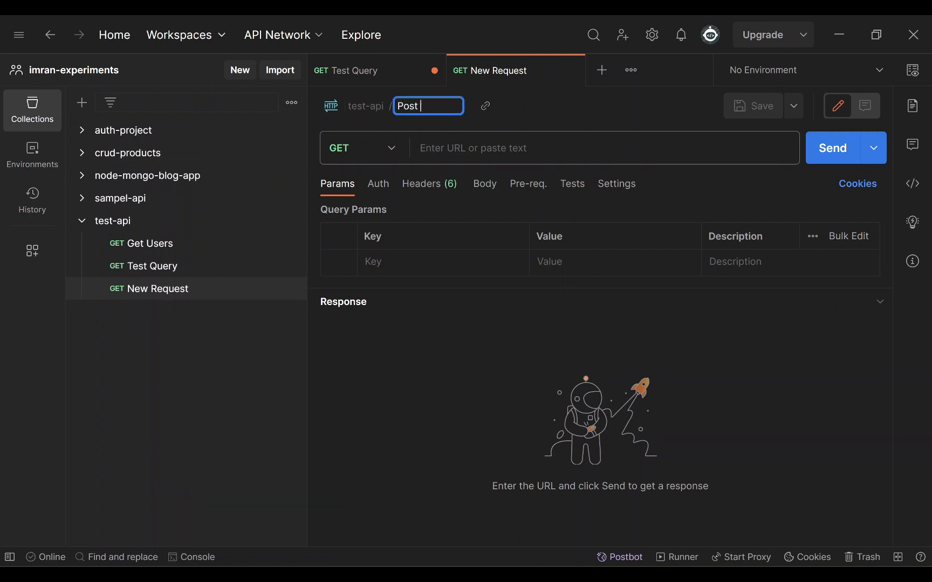
{"action": "type", "text": "users"}
{"action": "key", "text": "Return"}
{"action": "left_click", "coordinate": [389, 152]}
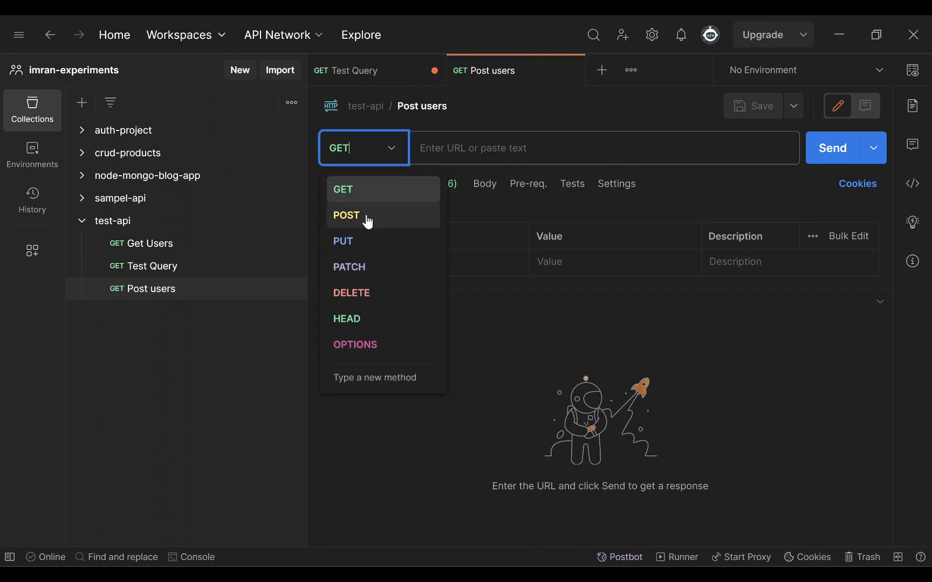
{"action": "left_click", "coordinate": [368, 219]}
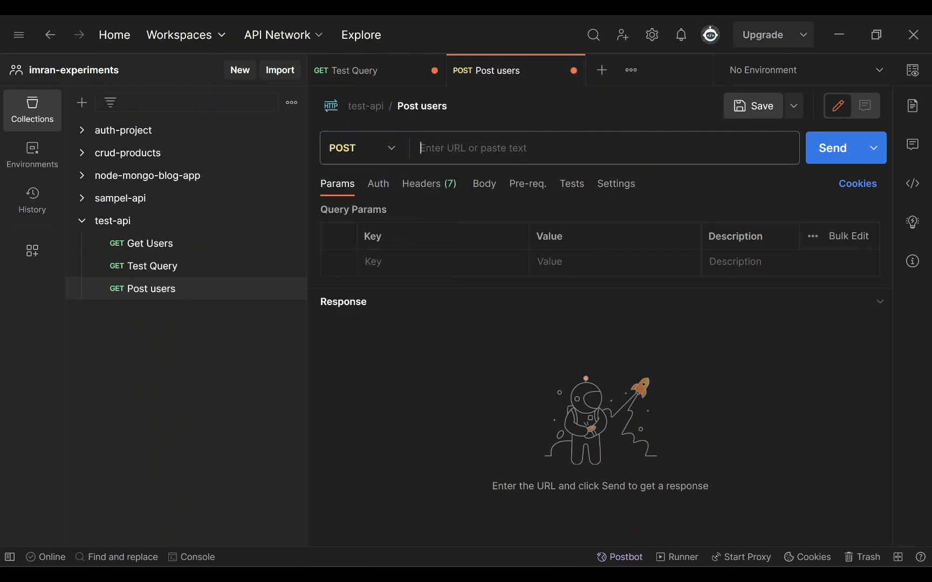
{"action": "left_click", "coordinate": [440, 145]}
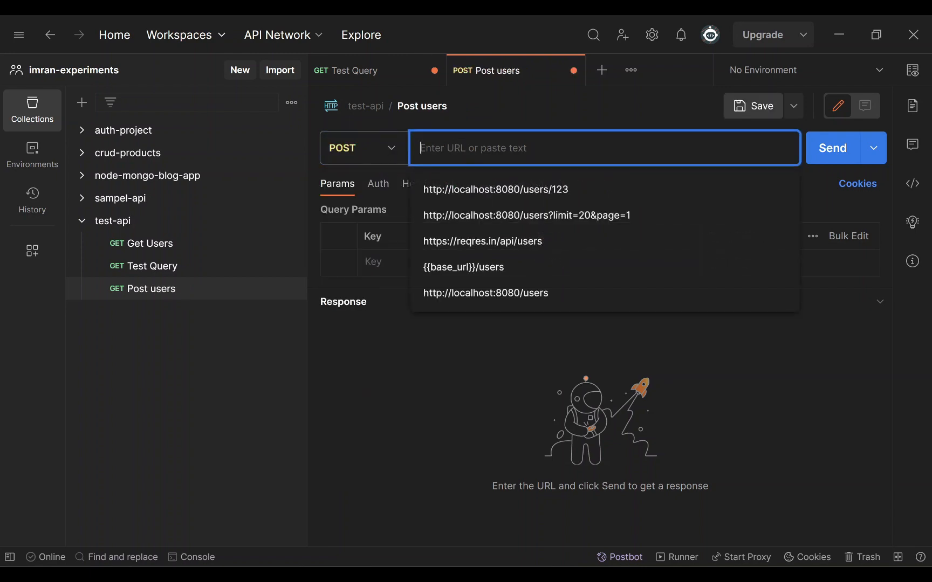
{"action": "left_click", "coordinate": [497, 289]}
{"action": "left_click", "coordinate": [475, 148]}
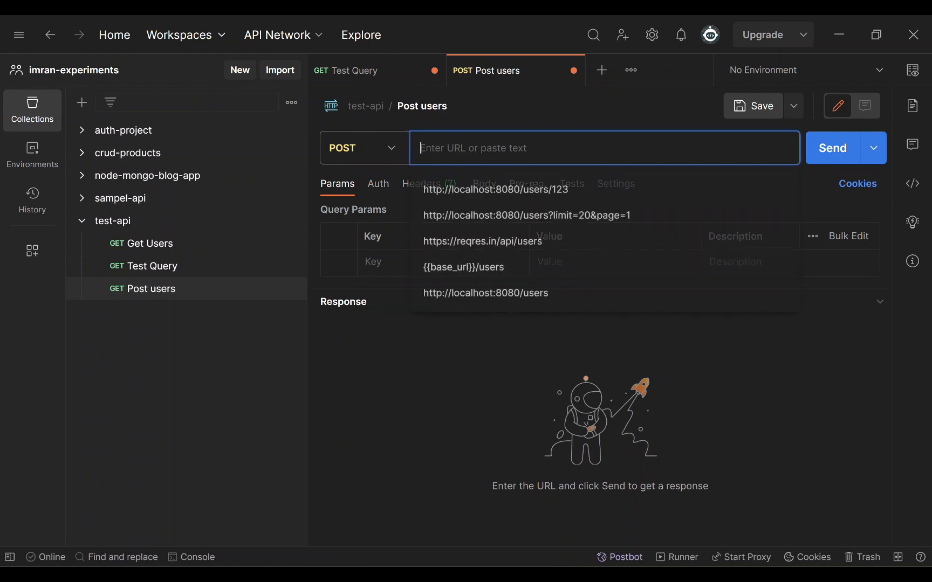
{"action": "left_click", "coordinate": [530, 311]}
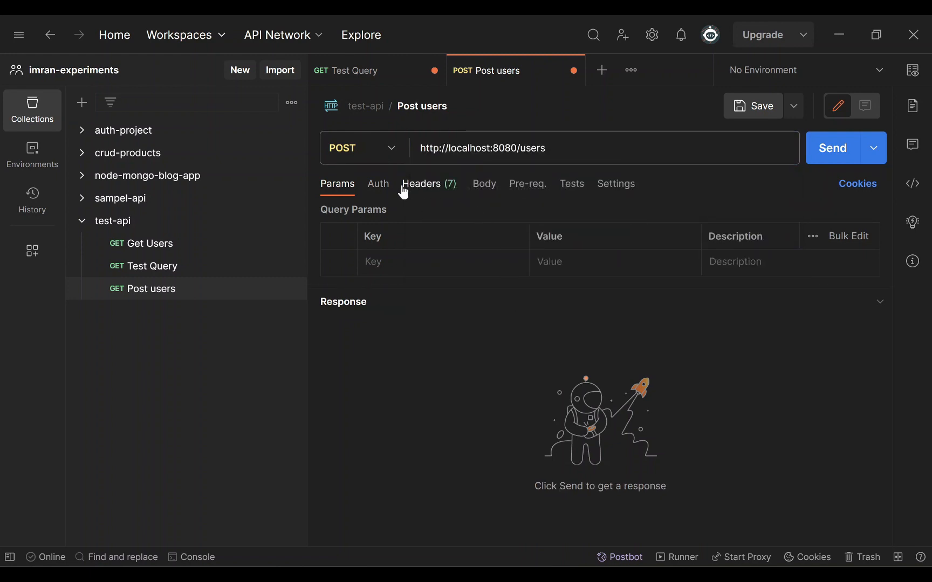
- Set the Post users body type to raw JSON and enlarge the editor
{"action": "left_click", "coordinate": [480, 192]}
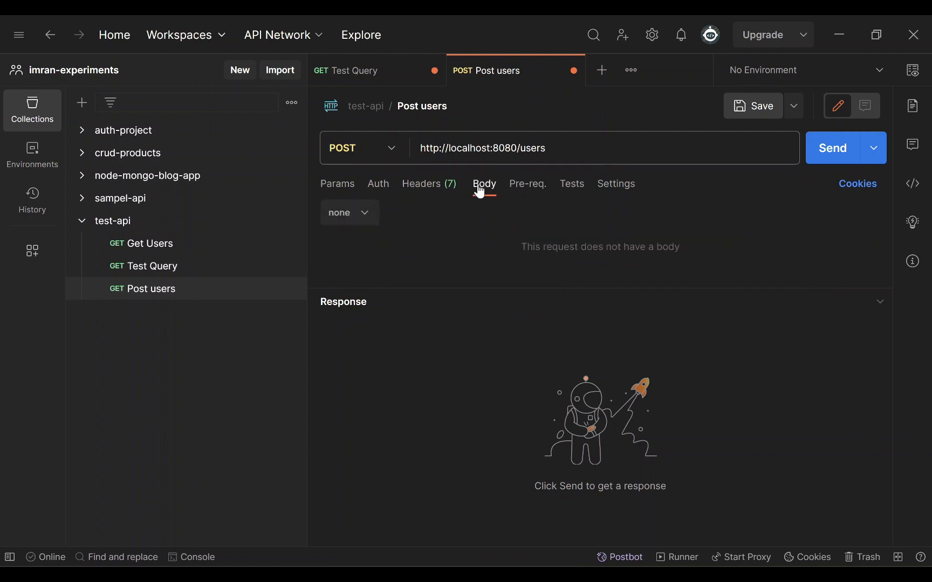
{"action": "left_click", "coordinate": [362, 214]}
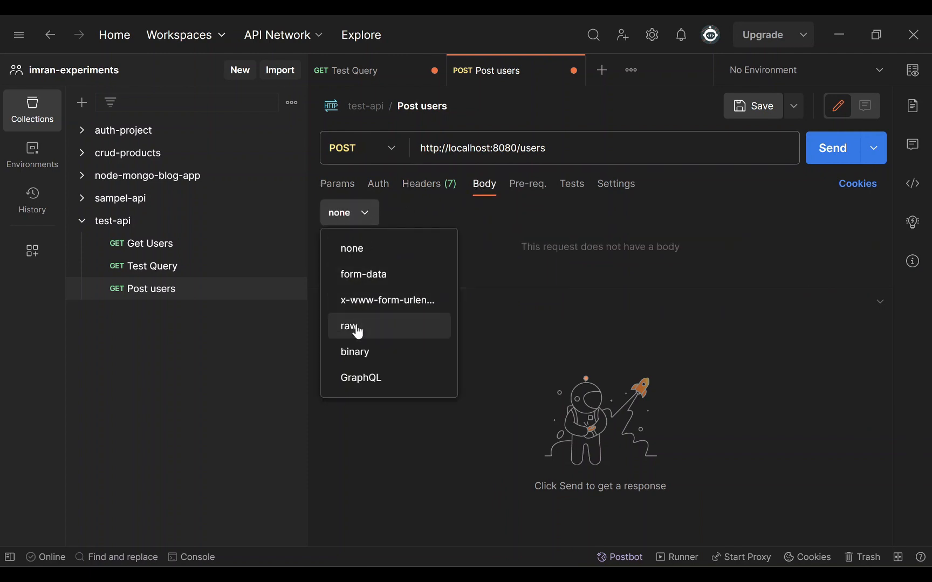
{"action": "left_click", "coordinate": [358, 327]}
{"action": "left_click", "coordinate": [406, 224]}
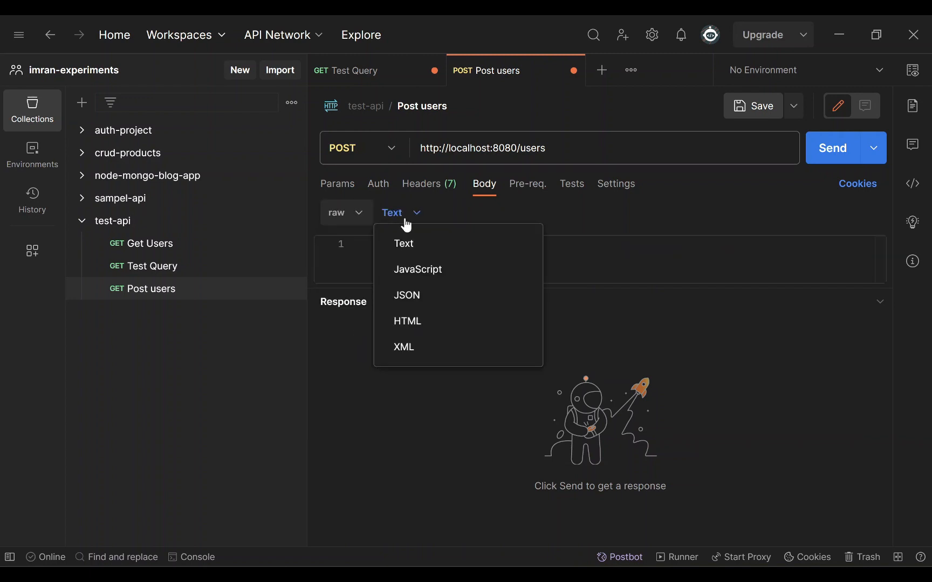
{"action": "left_click", "coordinate": [421, 296]}
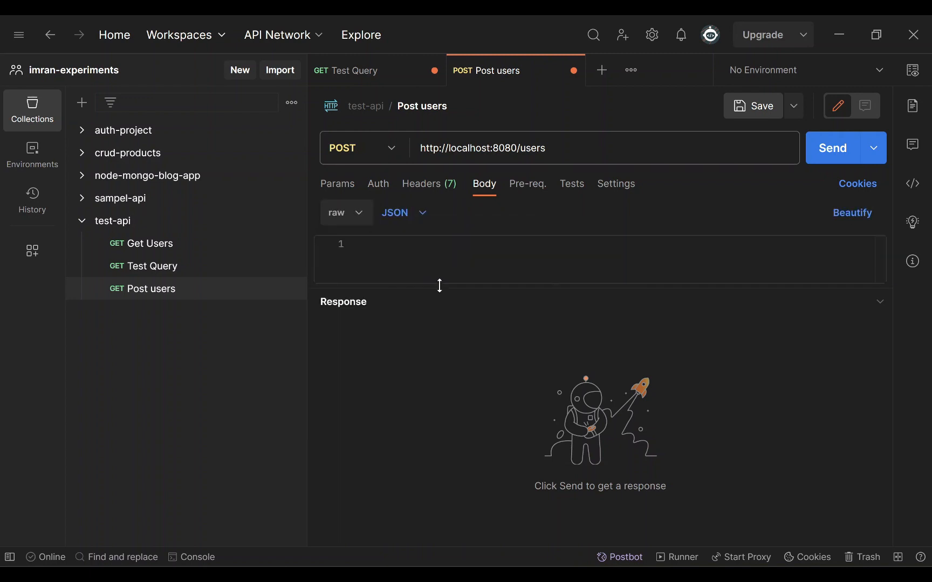
{"action": "left_click_drag", "start_coordinate": [441, 287], "coordinate": [429, 339]}
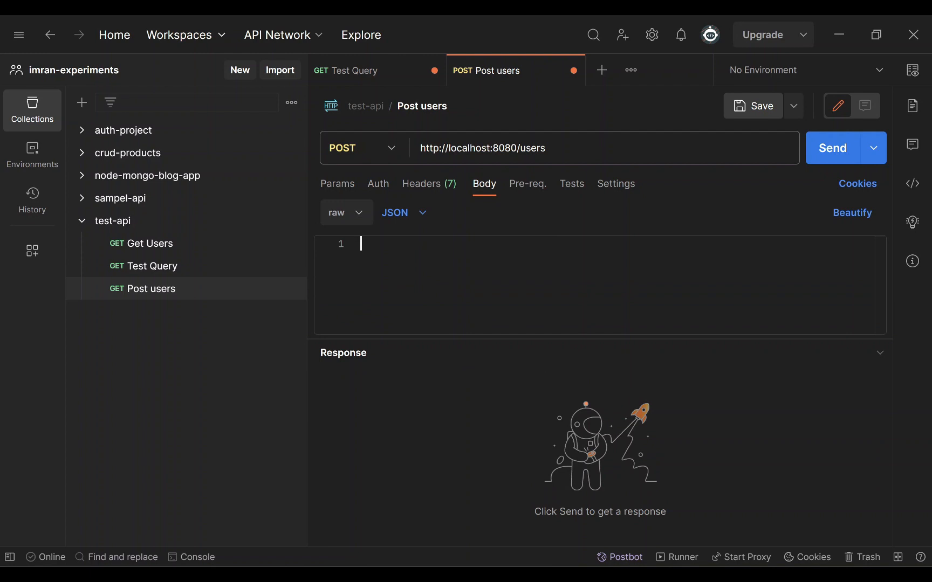
{"action": "left_click", "coordinate": [360, 244]}
{"action": "type", "text": "{"}
{"action": "key", "text": "Return"}
{"action": "type", "text": "\""}
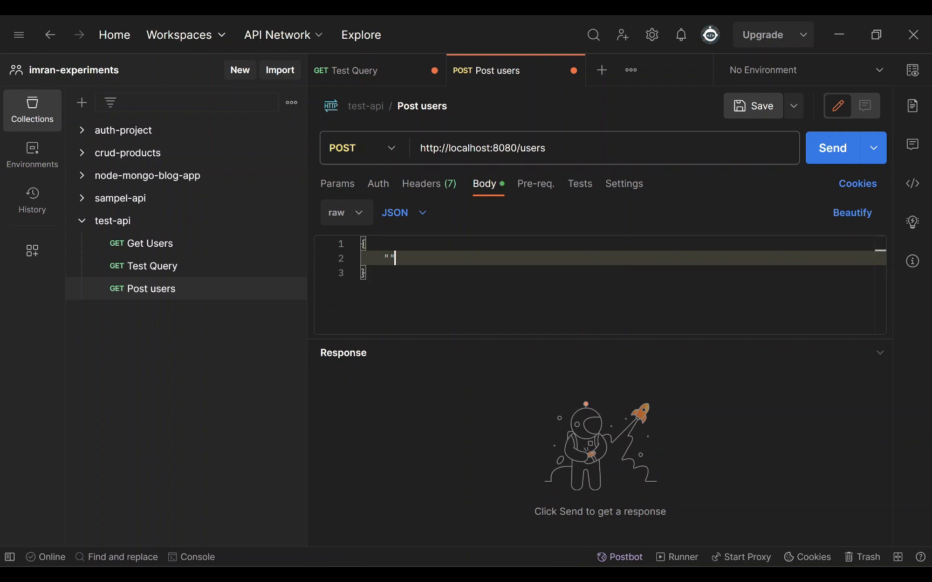
{"action": "type", "text": "name\":\"abc\","}
{"action": "key", "text": "Return"}
{"action": "type", "text": "\"emai"}
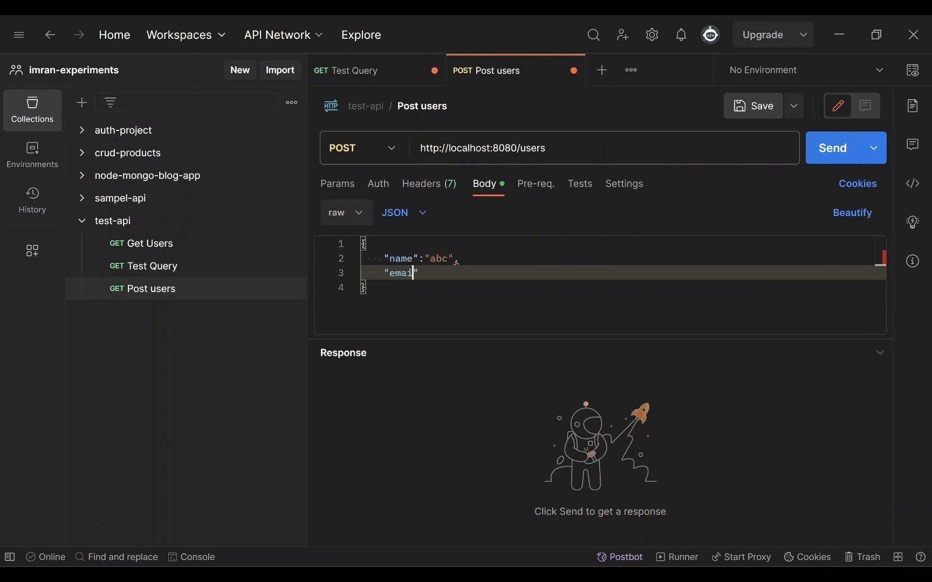
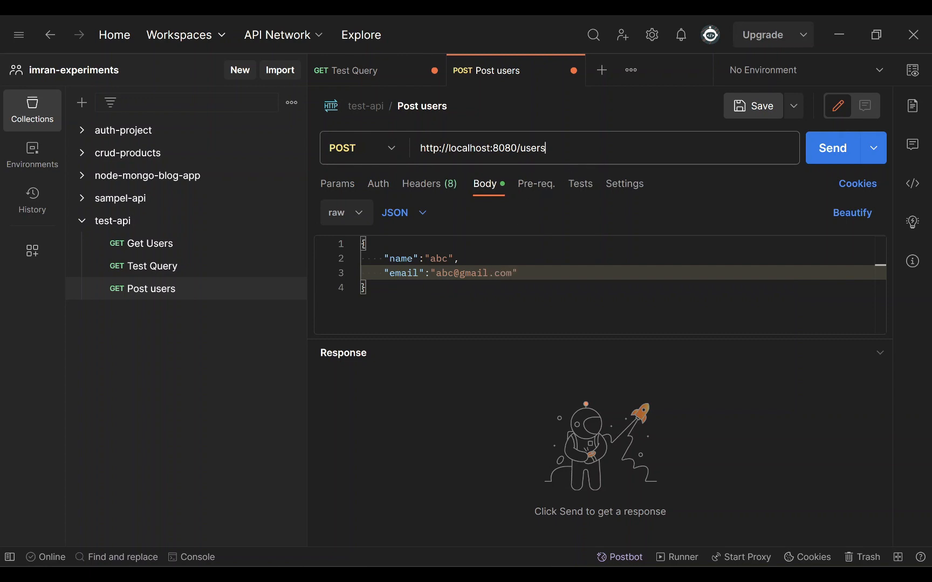
- Send Post users, check the 200 OK echoed body, and save it as POST
{"action": "left_click", "coordinate": [834, 149]}
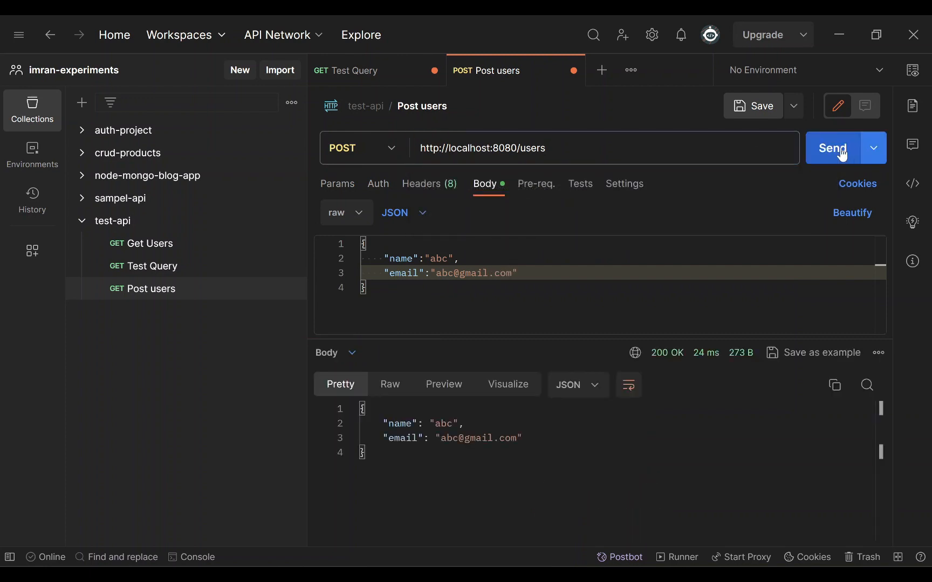
{"action": "left_click", "coordinate": [880, 287]}
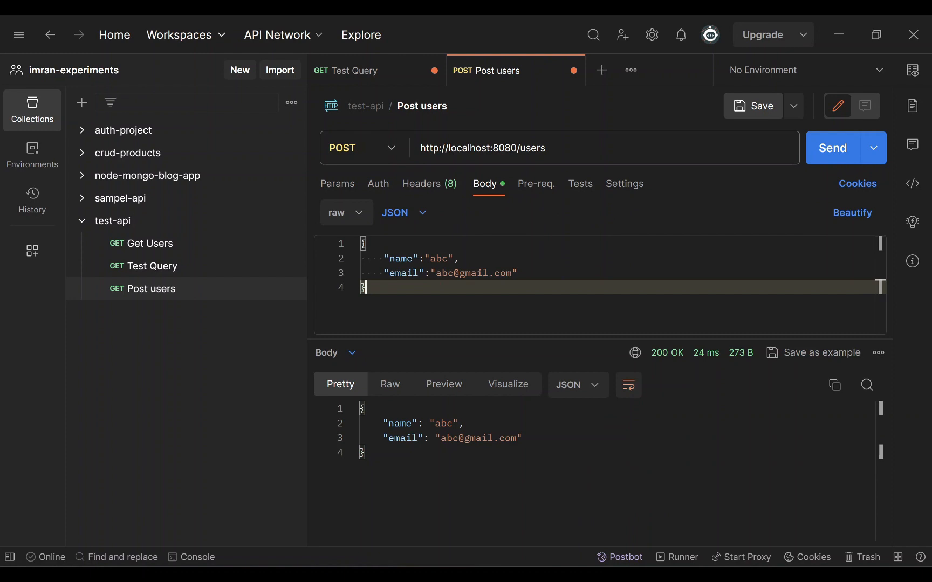
{"action": "left_click", "coordinate": [475, 147]}
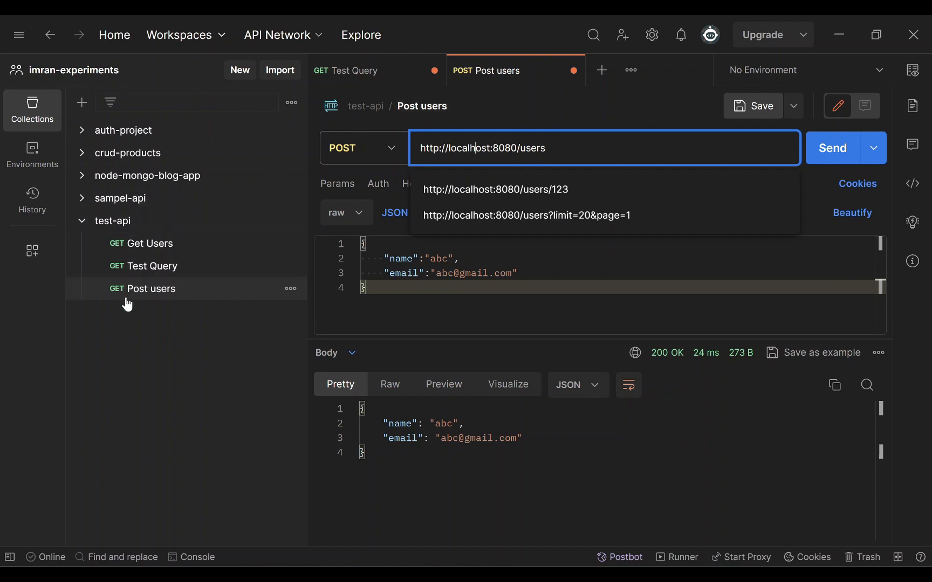
{"action": "left_click", "coordinate": [390, 155]}
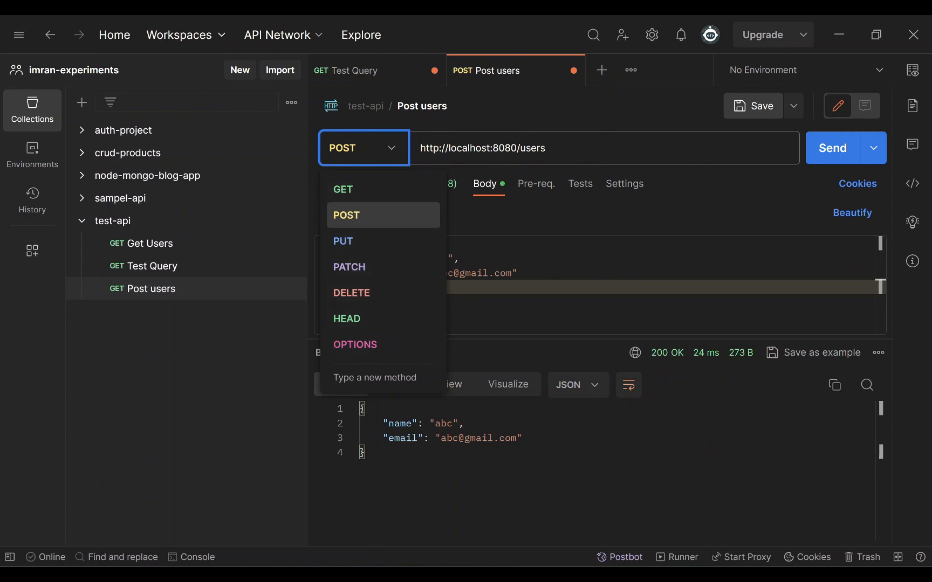
{"action": "key", "text": "Escape"}
{"action": "key", "text": "ctrl+s"}
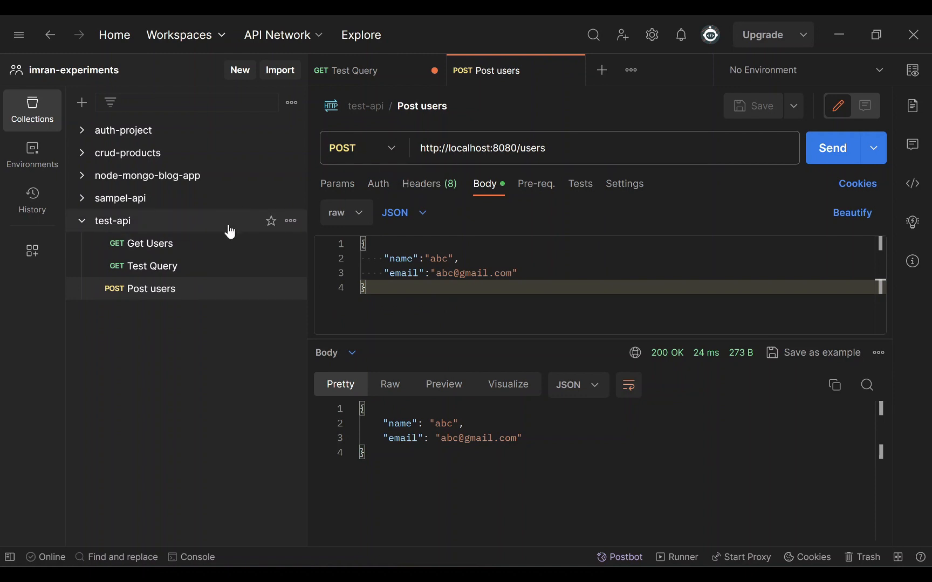
- Export test-api in Collection v2.1 format as test-api.postman_collection in Downloads
{"action": "left_click", "coordinate": [291, 222]}
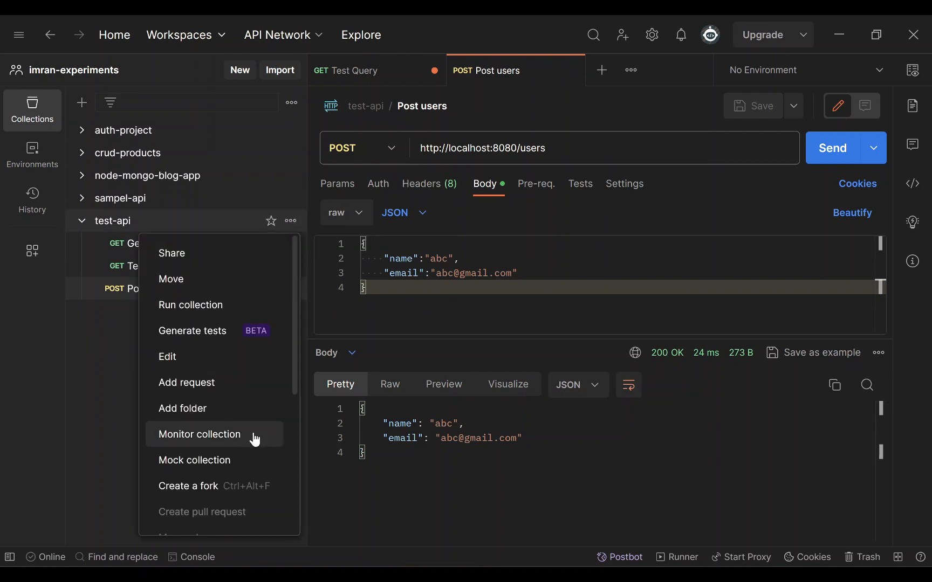
{"action": "scroll", "coordinate": [252, 438], "scroll_direction": "down", "scroll_amount": 5}
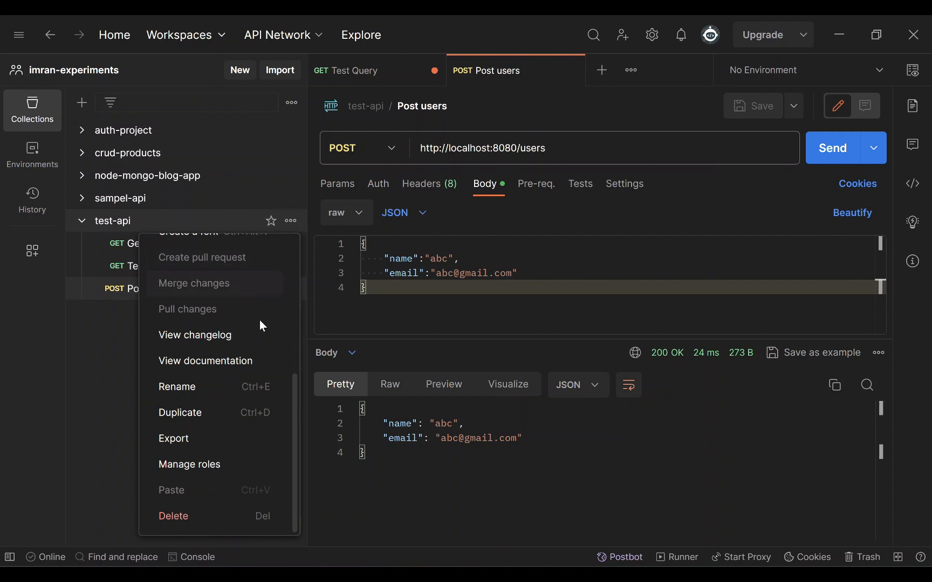
{"action": "left_click", "coordinate": [194, 440]}
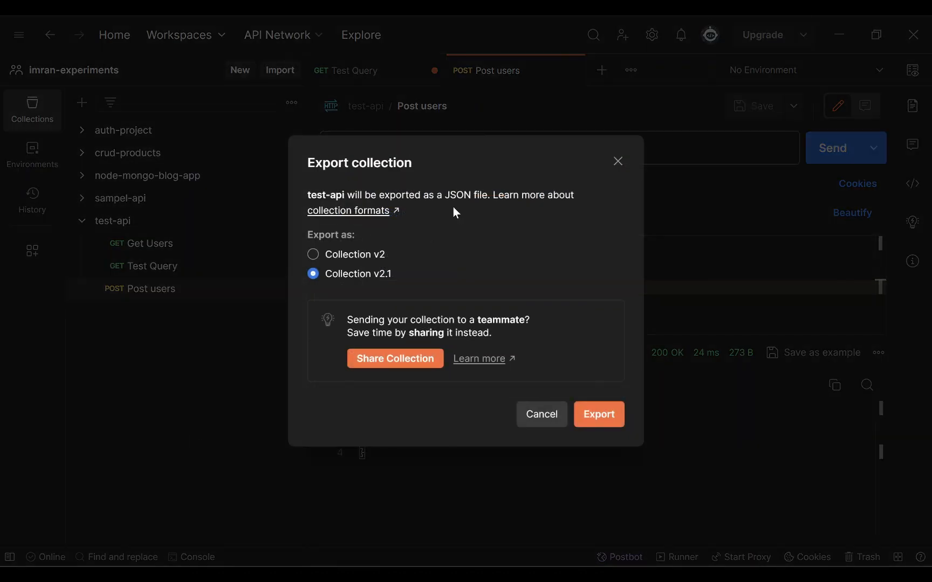
{"action": "left_click", "coordinate": [597, 416]}
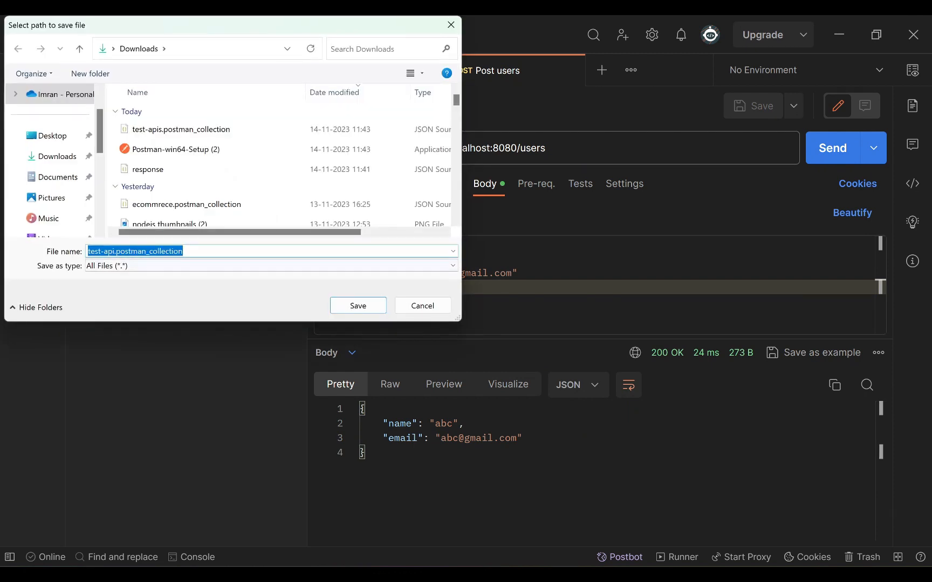
{"action": "left_click", "coordinate": [369, 309]}
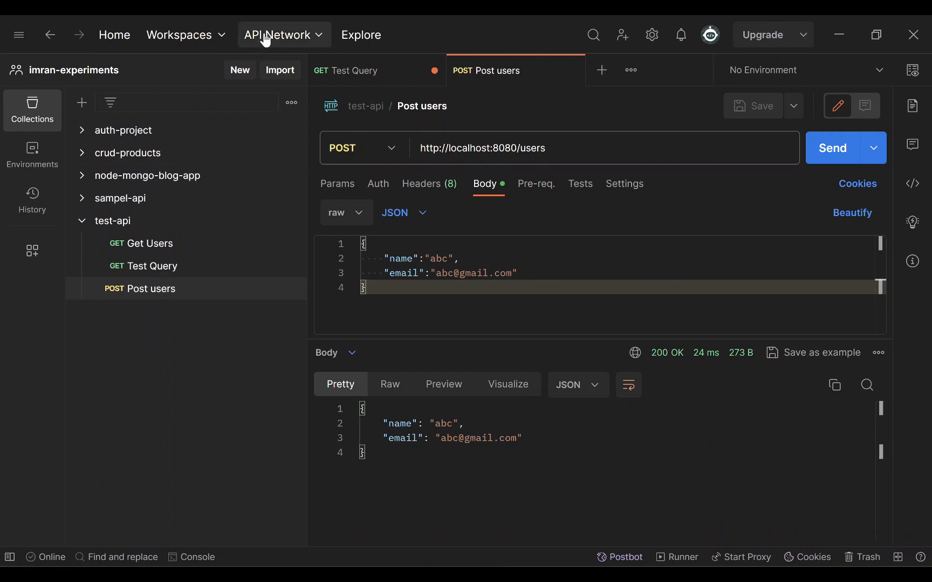
- Import test-api.postman_collection from Downloads as a copy, keeping the existing test-api collection
{"action": "left_click", "coordinate": [240, 71]}
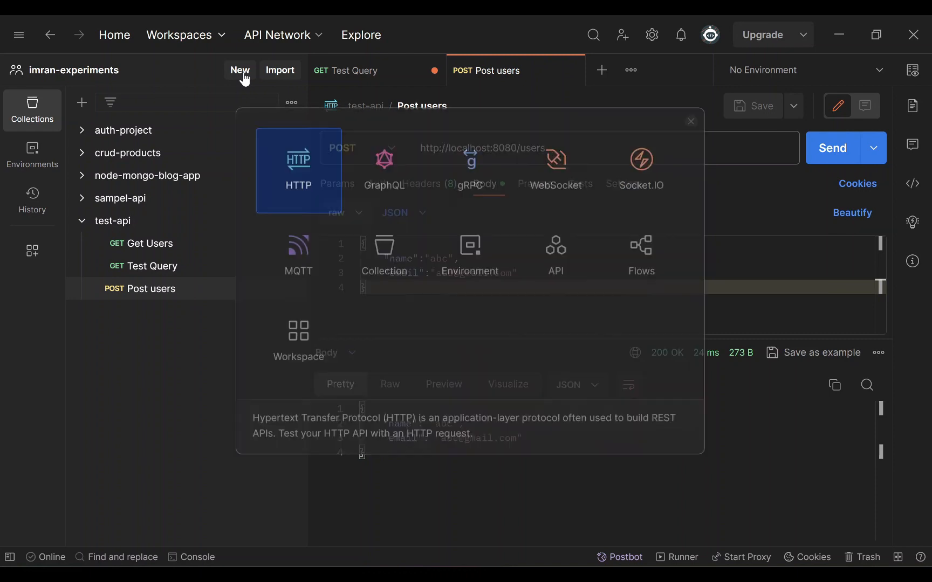
{"action": "left_click", "coordinate": [276, 67]}
{"action": "left_click", "coordinate": [276, 67]}
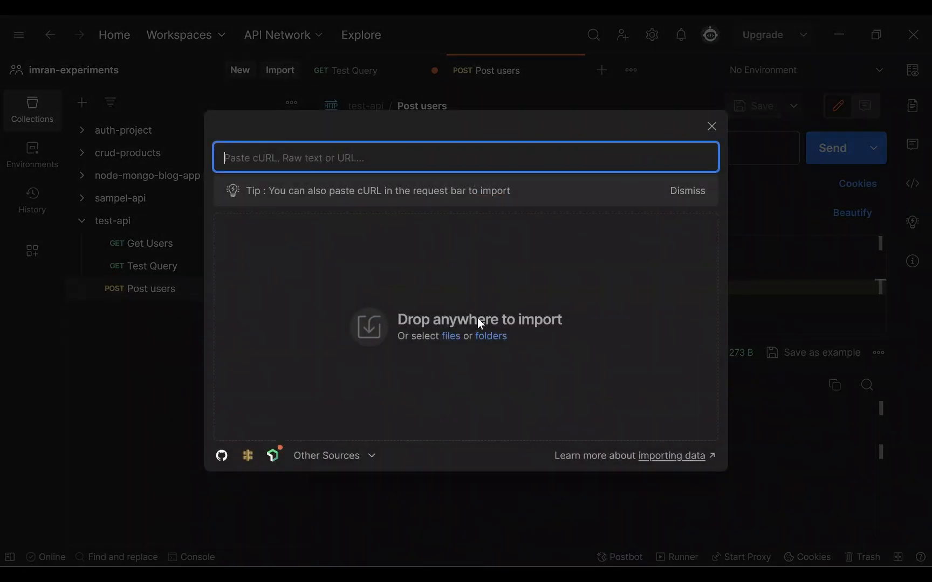
{"action": "left_click", "coordinate": [447, 344]}
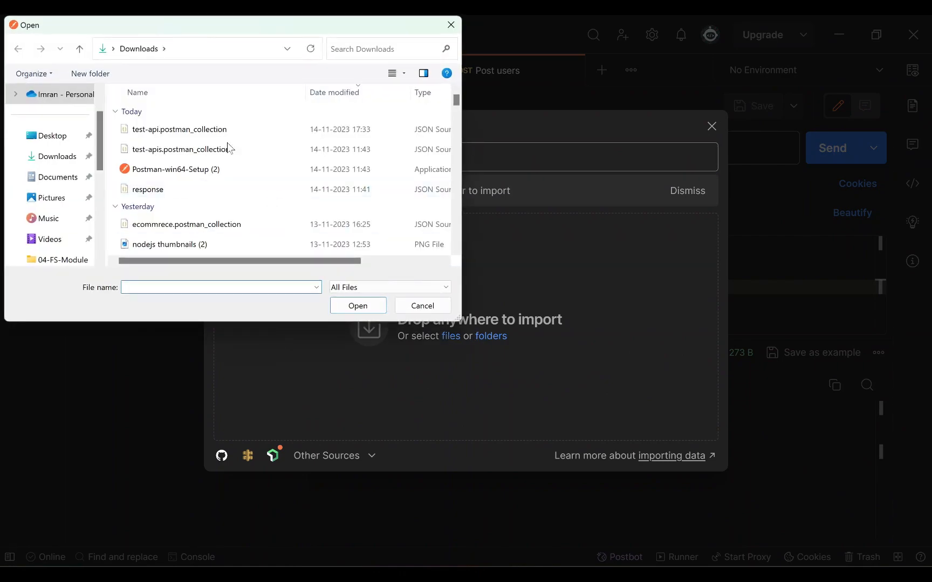
{"action": "double_click", "coordinate": [221, 132]}
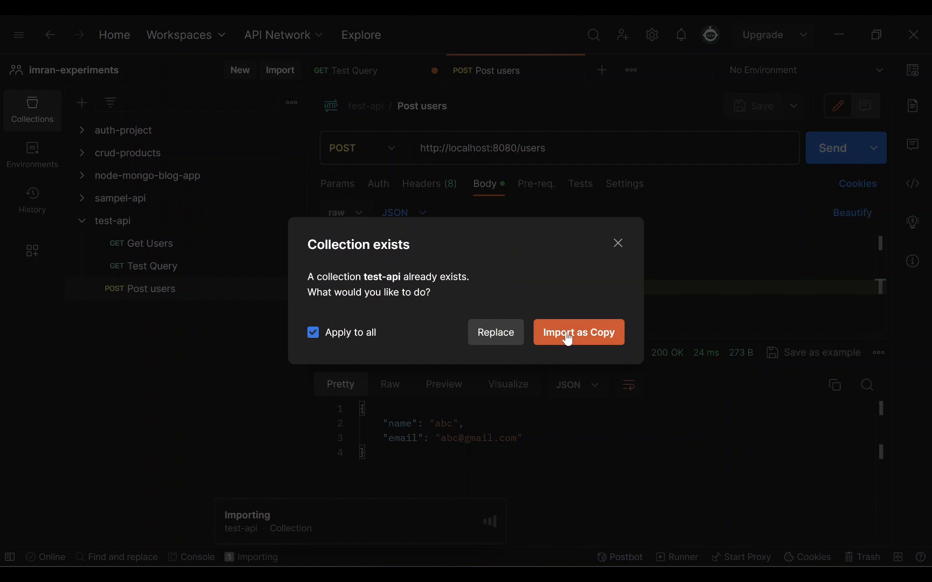
{"action": "left_click", "coordinate": [567, 335]}
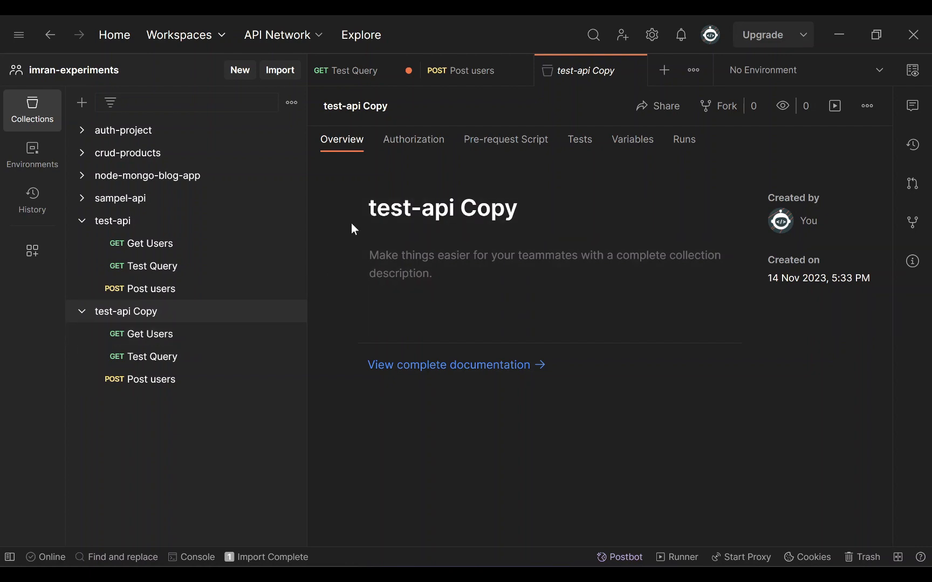
{"action": "key", "text": "alt+Tab"}
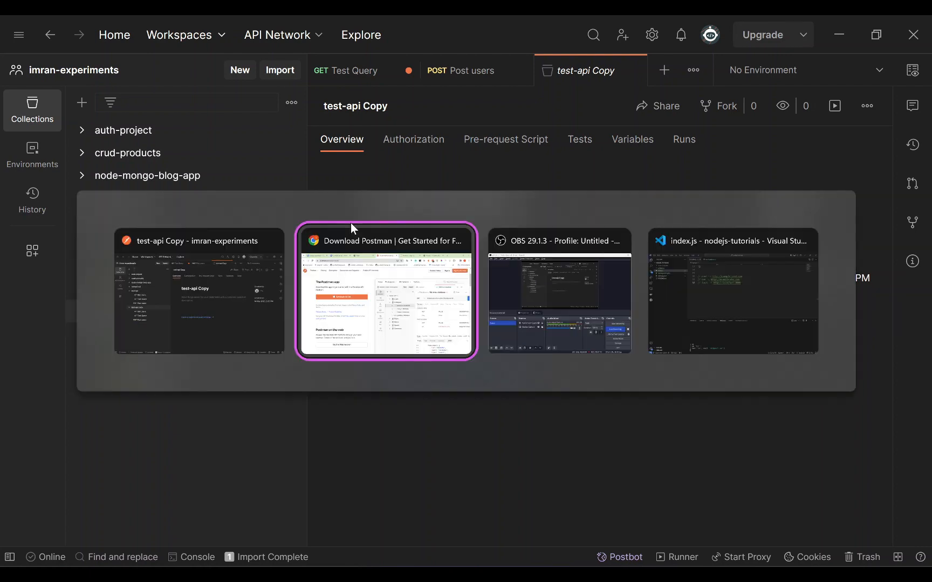
{"action": "key", "text": "alt+Tab"}
{"action": "key", "text": "alt+Tab"}
{"action": "left_click", "coordinate": [507, 177]}
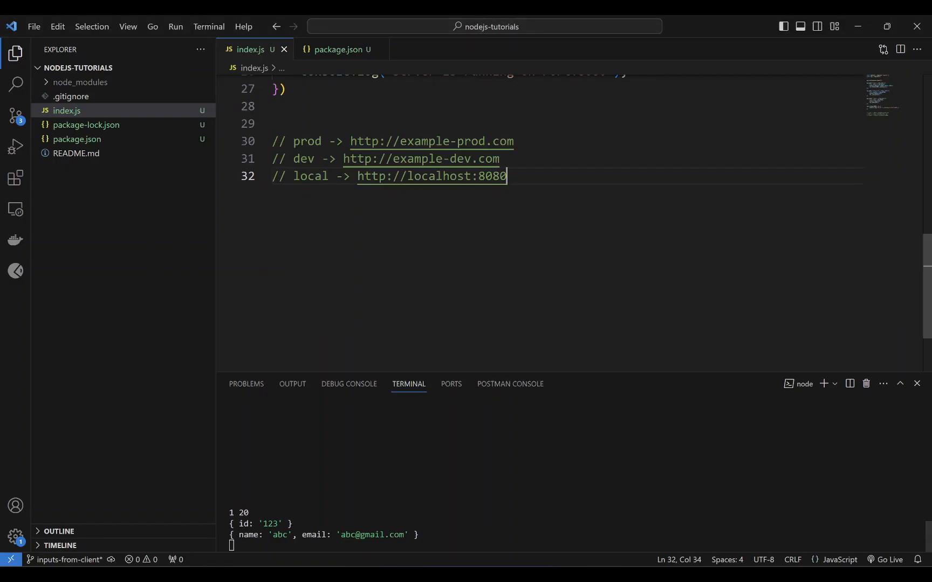
{"action": "left_click_drag", "start_coordinate": [343, 141], "coordinate": [515, 142]}
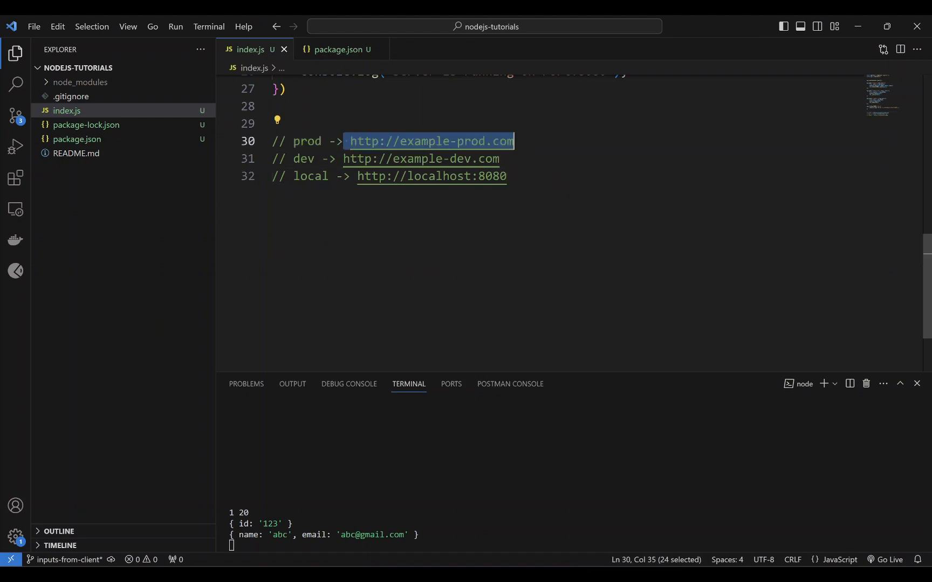
{"action": "left_click", "coordinate": [350, 141]}
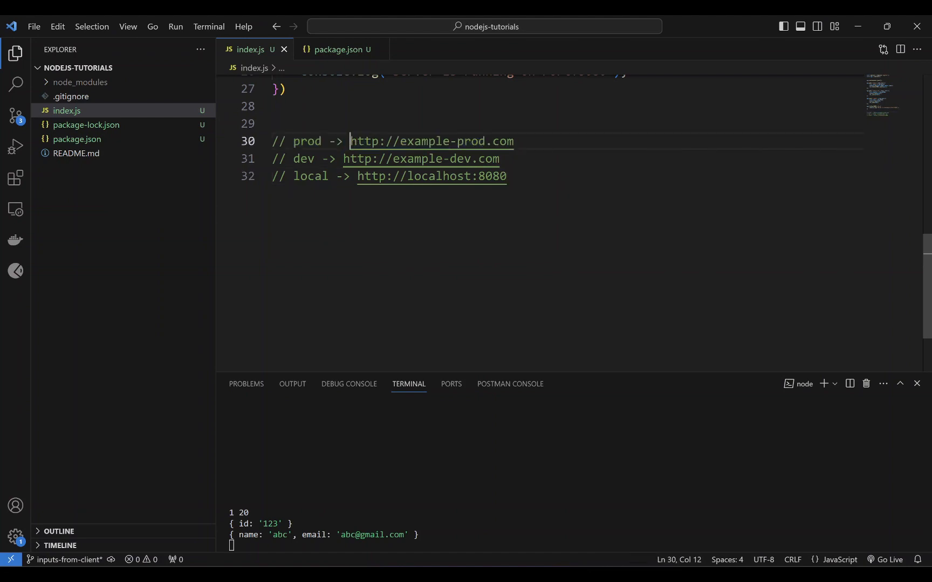
{"action": "left_click_drag", "start_coordinate": [344, 159], "coordinate": [500, 159]}
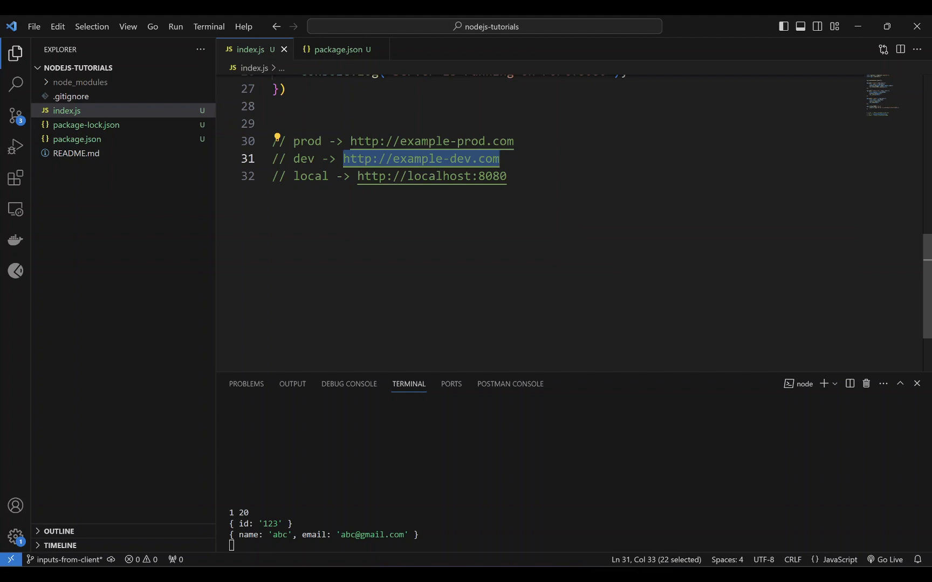
{"action": "left_click_drag", "start_coordinate": [358, 175], "coordinate": [351, 141]}
{"action": "left_click", "coordinate": [507, 176]}
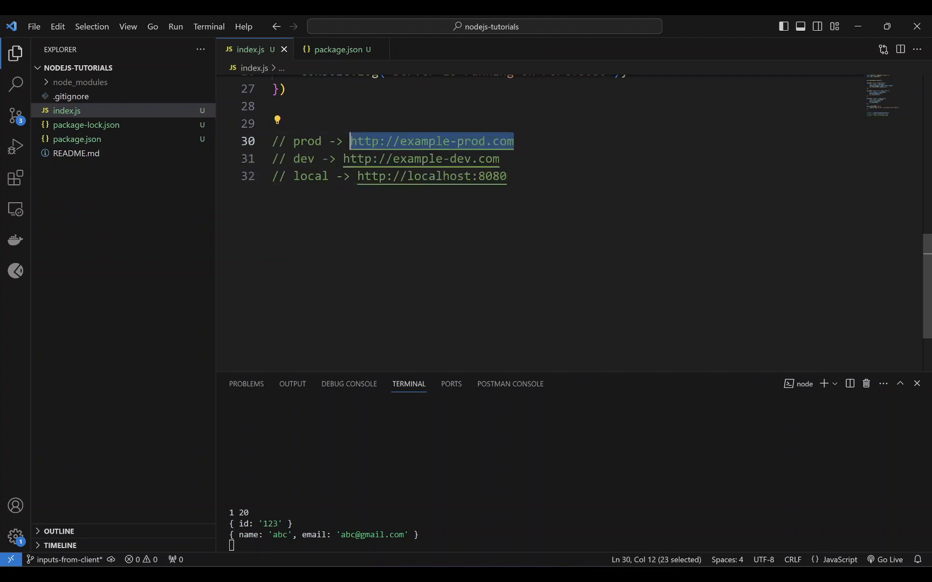
{"action": "left_click", "coordinate": [351, 141]}
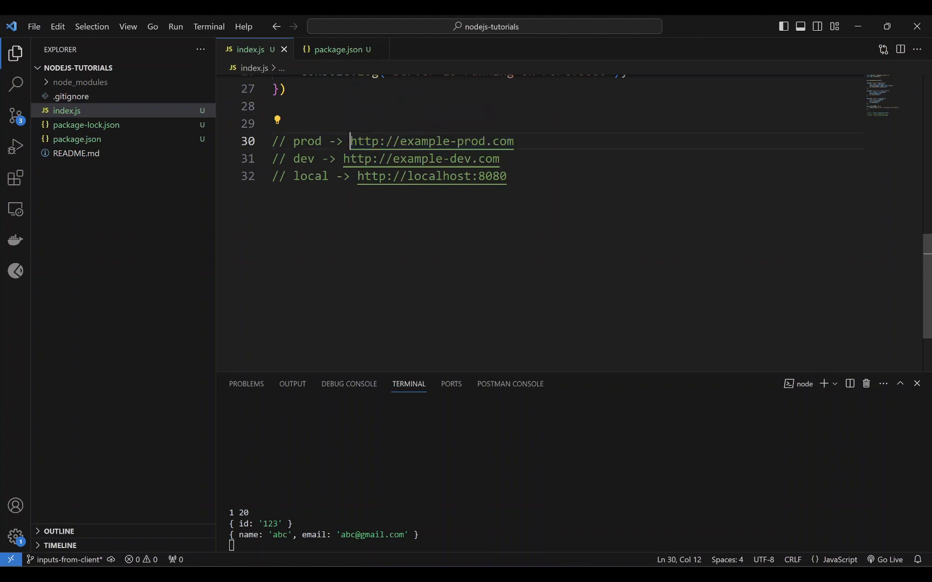
{"action": "left_click_drag", "start_coordinate": [350, 141], "coordinate": [514, 142]}
{"action": "key", "text": "ctrl+c"}
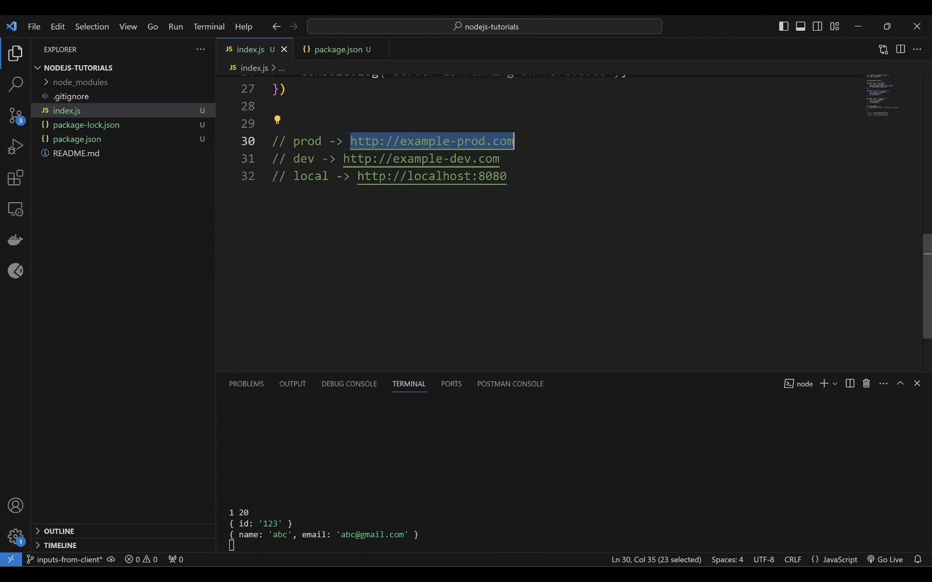
{"action": "key", "text": "alt+Tab"}
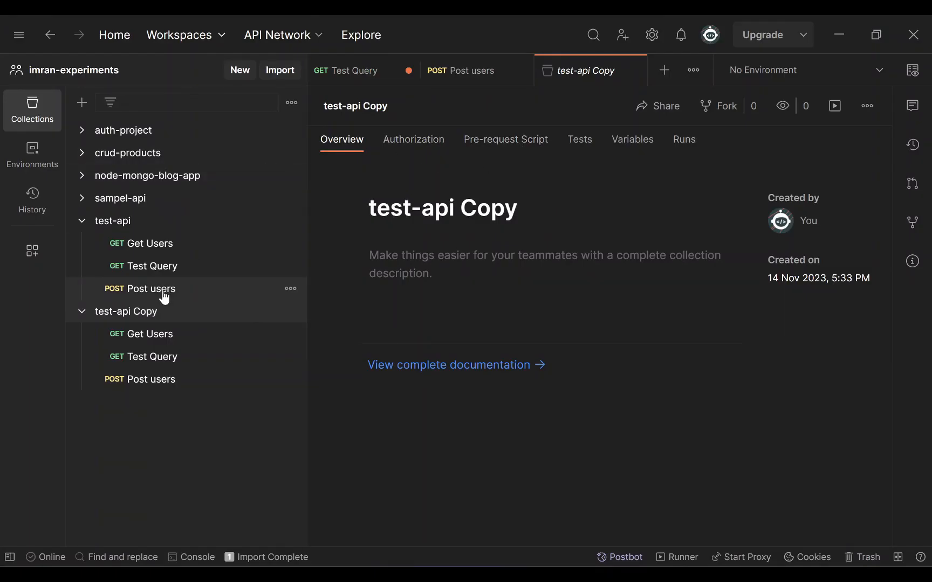
- Look at Get Users and Test Query in test-api Copy, then return to the original Test Query
{"action": "left_click", "coordinate": [157, 333]}
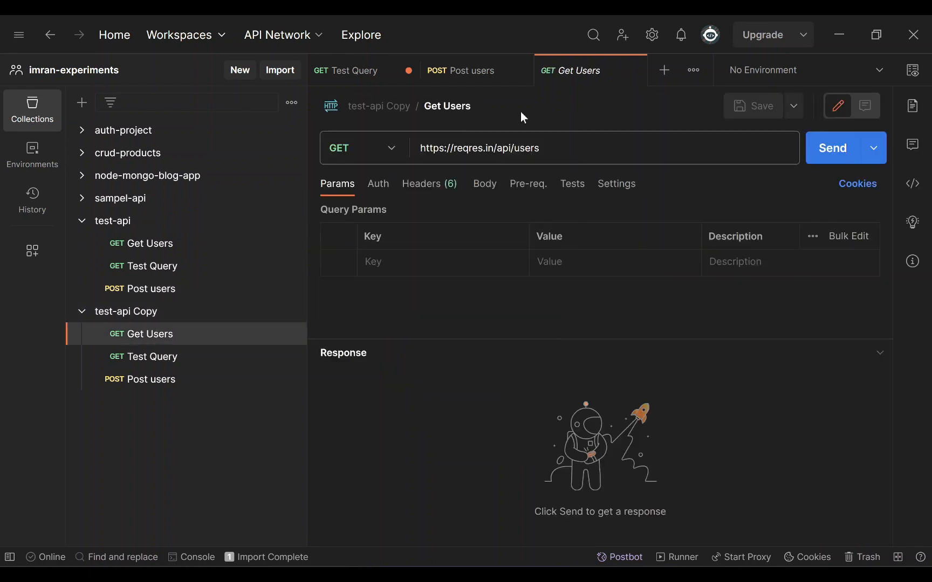
{"action": "left_click", "coordinate": [170, 366]}
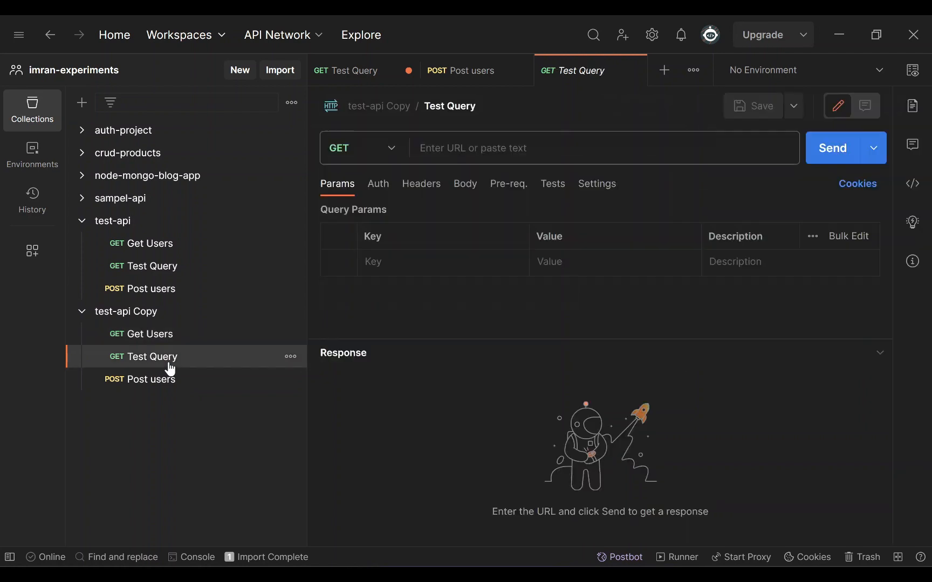
{"action": "left_click", "coordinate": [360, 71]}
{"action": "left_click", "coordinate": [566, 148]}
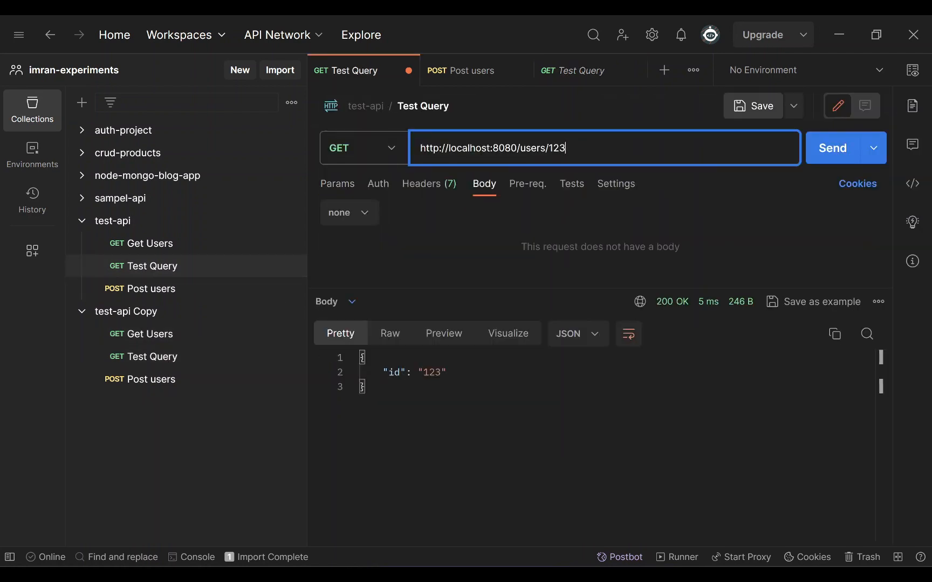
{"action": "left_click_drag", "start_coordinate": [517, 149], "coordinate": [420, 148]}
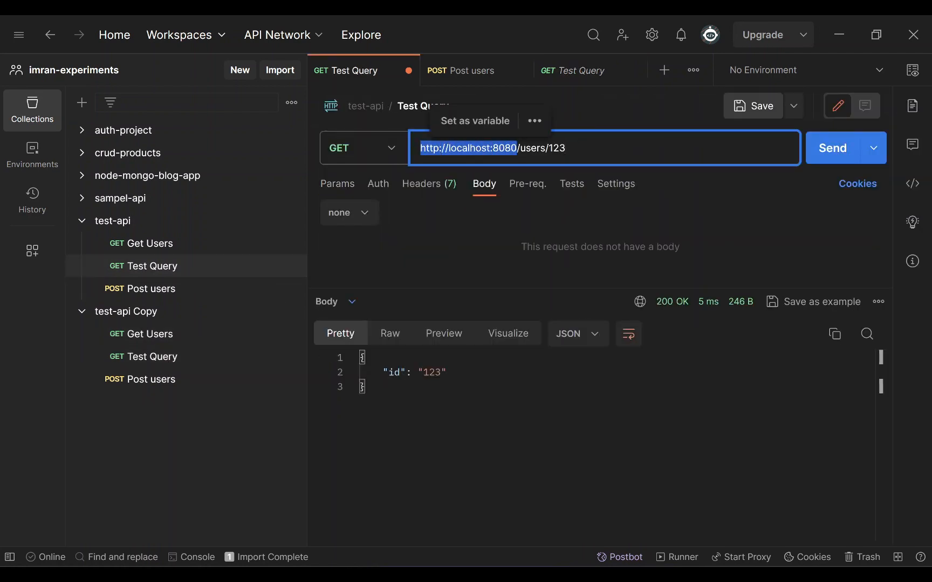
{"action": "key", "text": "ctrl+v"}
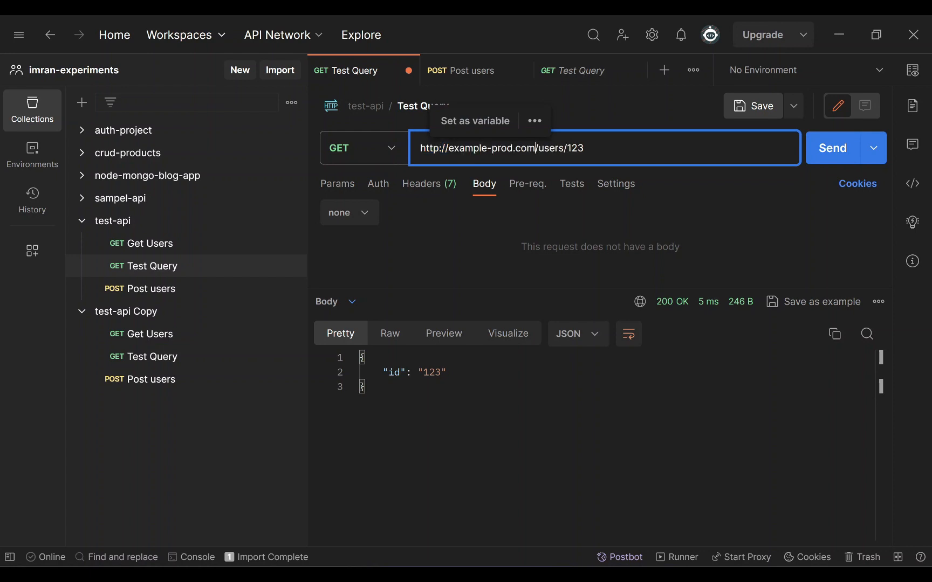
{"action": "left_click_drag", "start_coordinate": [535, 148], "coordinate": [425, 148]}
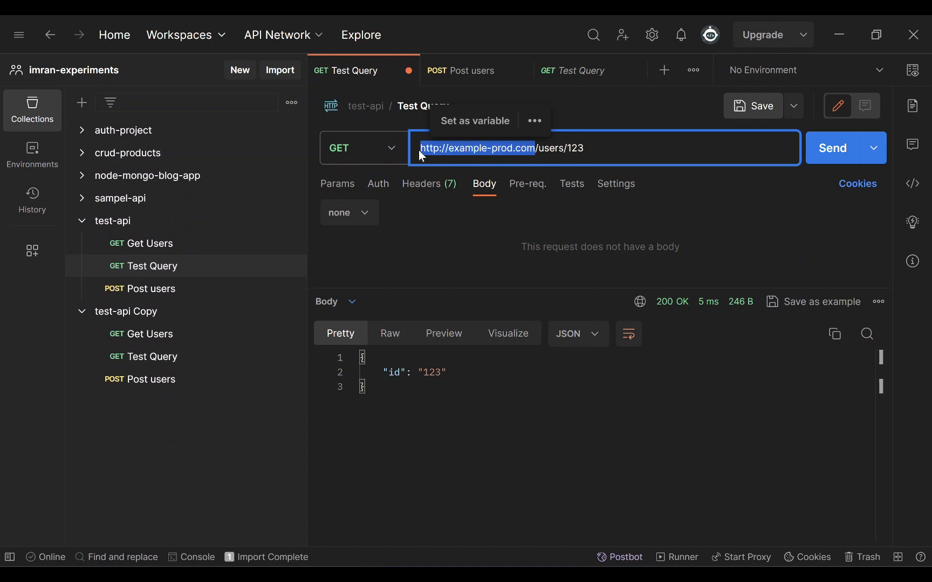
{"action": "key", "text": "ctrl+z"}
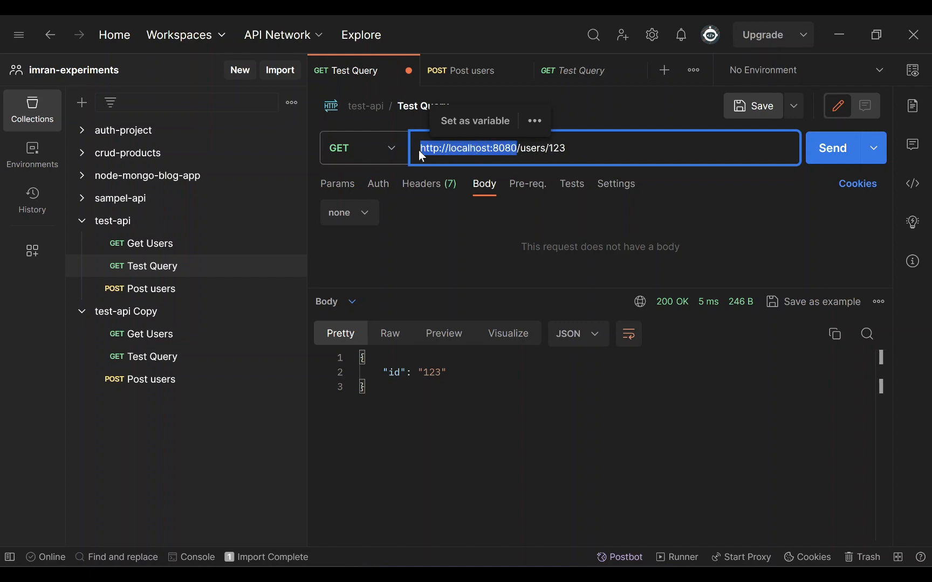
{"action": "left_click", "coordinate": [578, 142]}
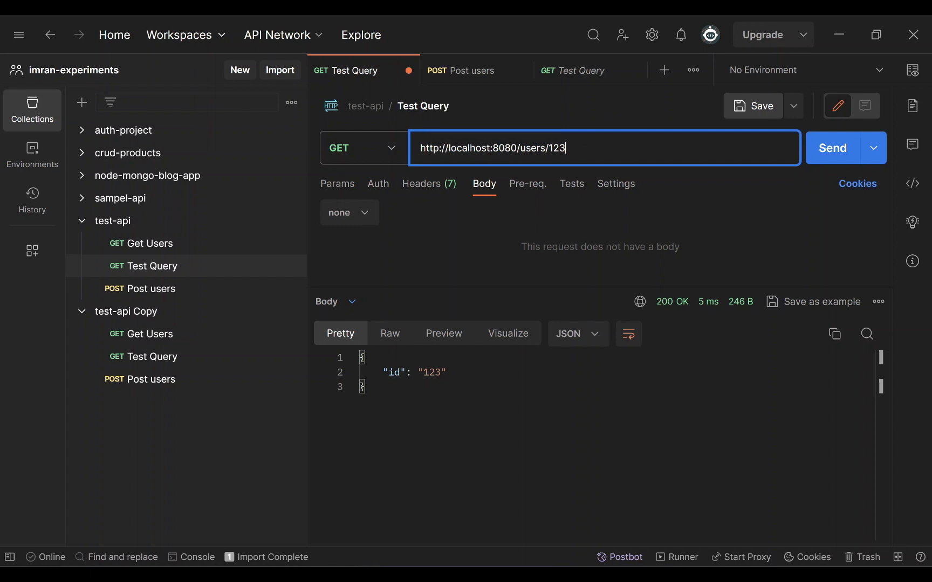
- Create a new environment and rename it prod
{"action": "left_click", "coordinate": [38, 166]}
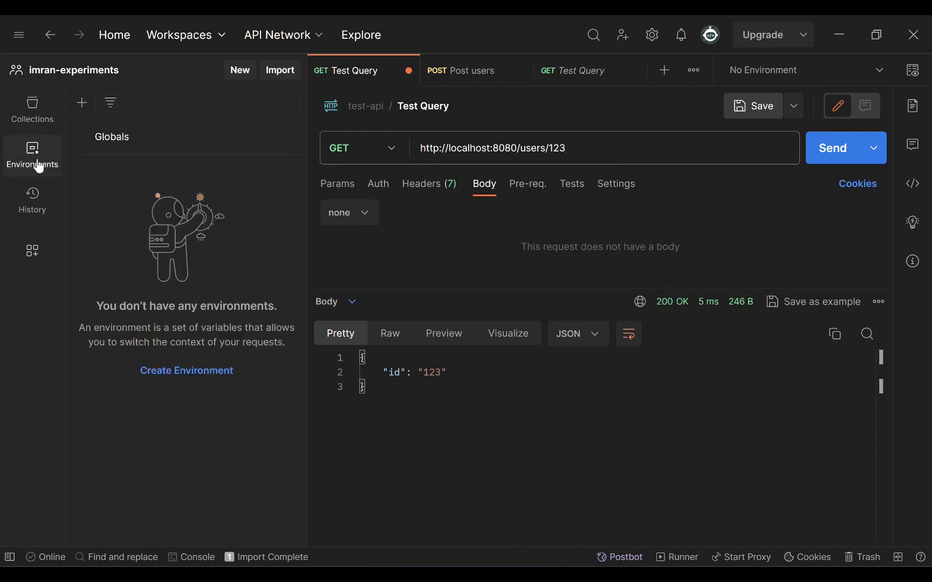
{"action": "left_click", "coordinate": [241, 72]}
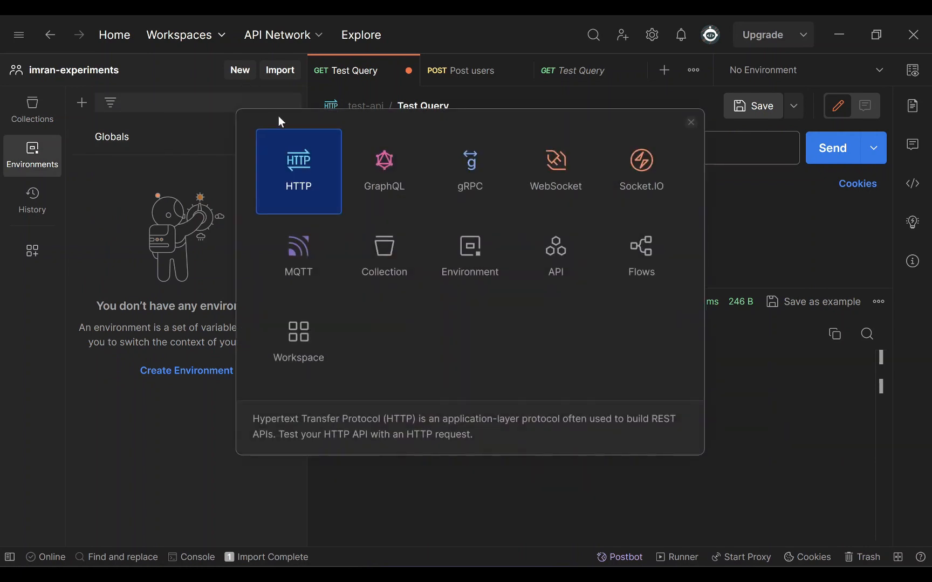
{"action": "left_click", "coordinate": [464, 254]}
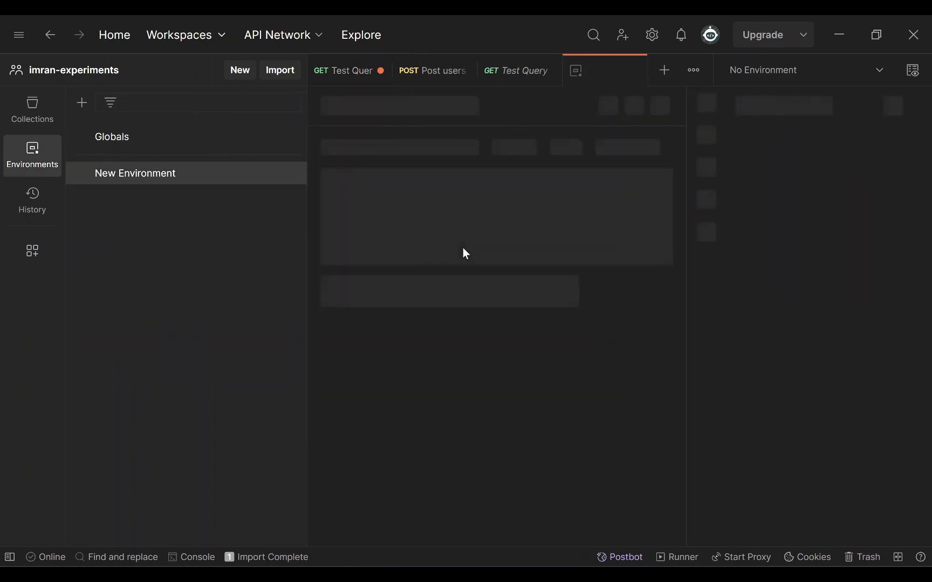
{"action": "left_click", "coordinate": [292, 174]}
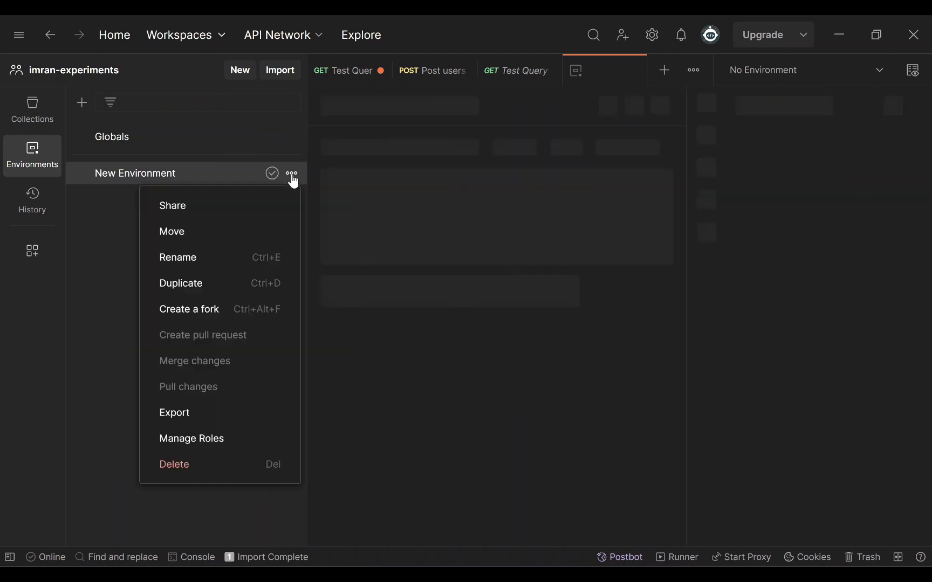
{"action": "left_click", "coordinate": [196, 258]}
{"action": "type", "text": "prod"}
{"action": "key", "text": "Return"}
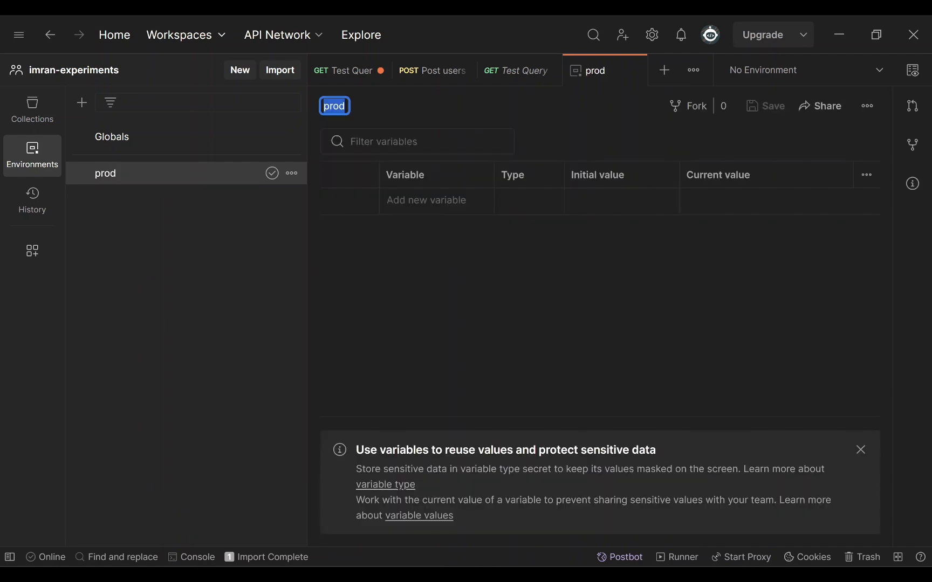
{"action": "type", "text": "base_url"}
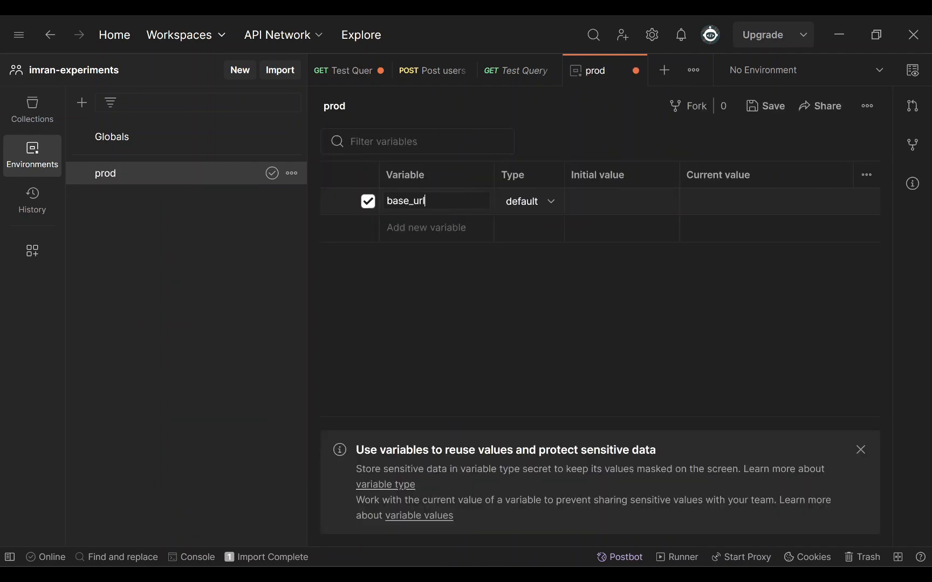
{"action": "key", "text": "Tab"}
{"action": "left_click", "coordinate": [615, 210]}
{"action": "type", "text": "http://example-prod.com"}
{"action": "key", "text": "Tab"}
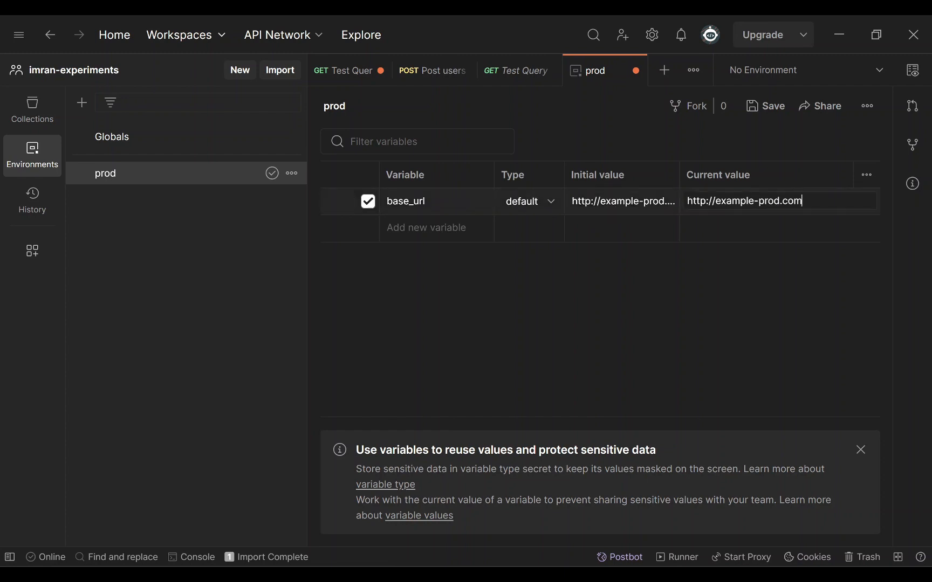
{"action": "left_click", "coordinate": [504, 302]}
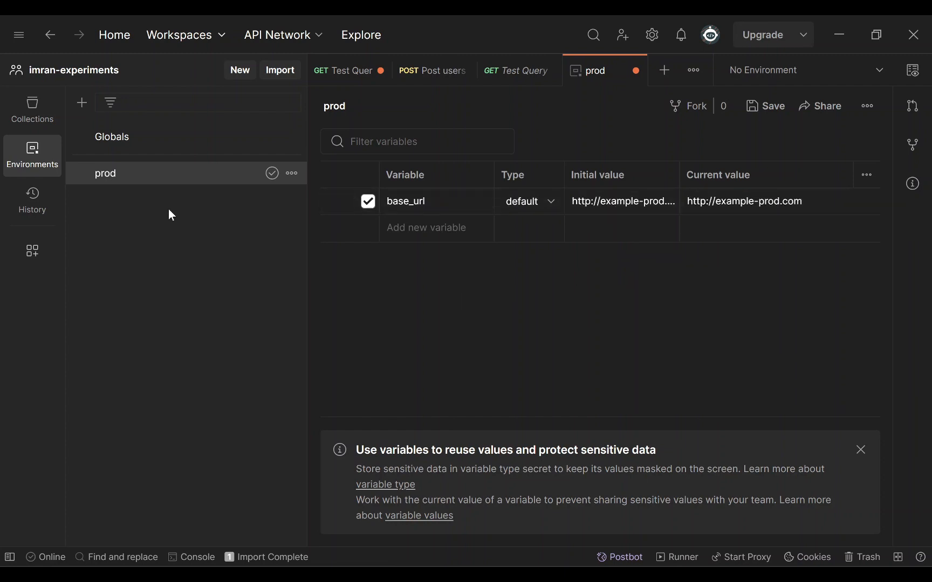
{"action": "left_click", "coordinate": [240, 80]}
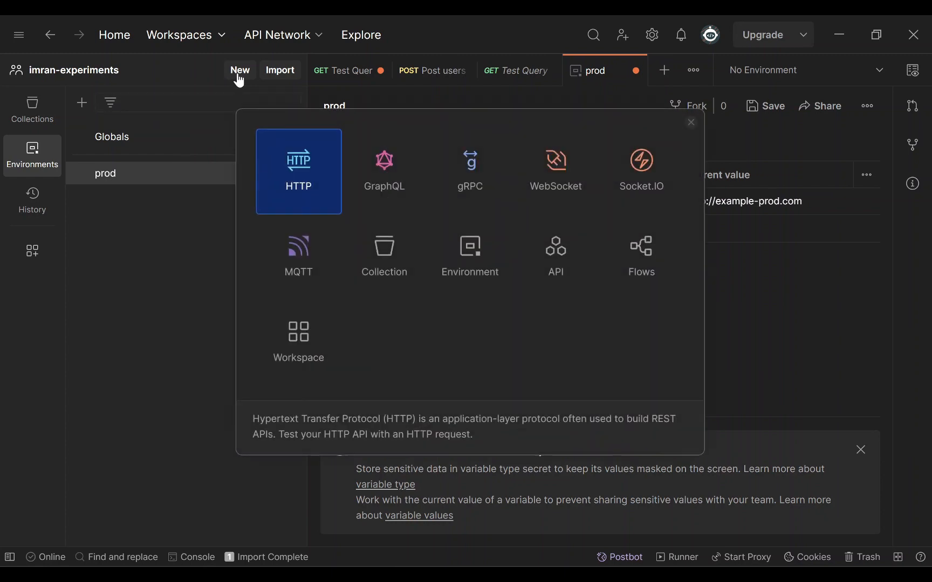
- Create another new environment and rename it dev
{"action": "left_click", "coordinate": [475, 263]}
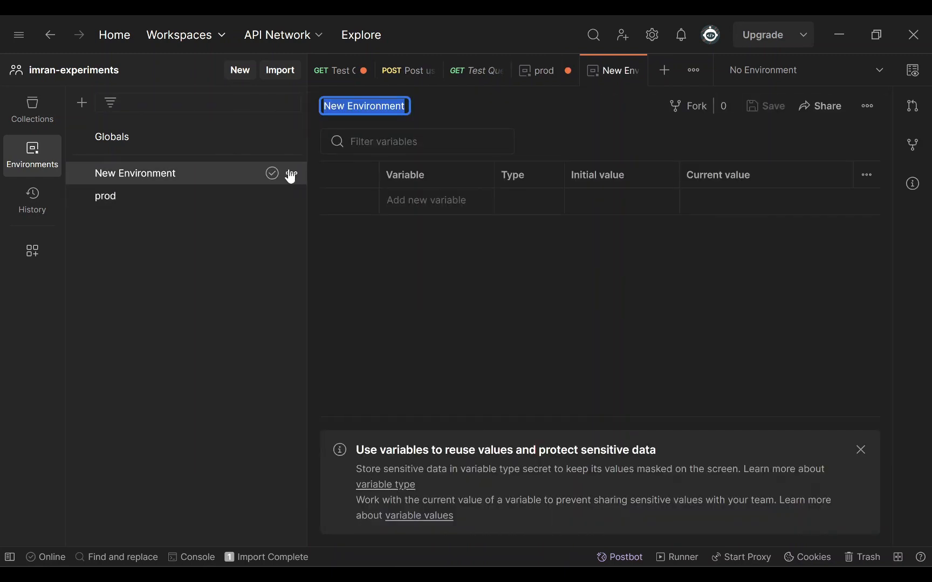
{"action": "left_click", "coordinate": [291, 173]}
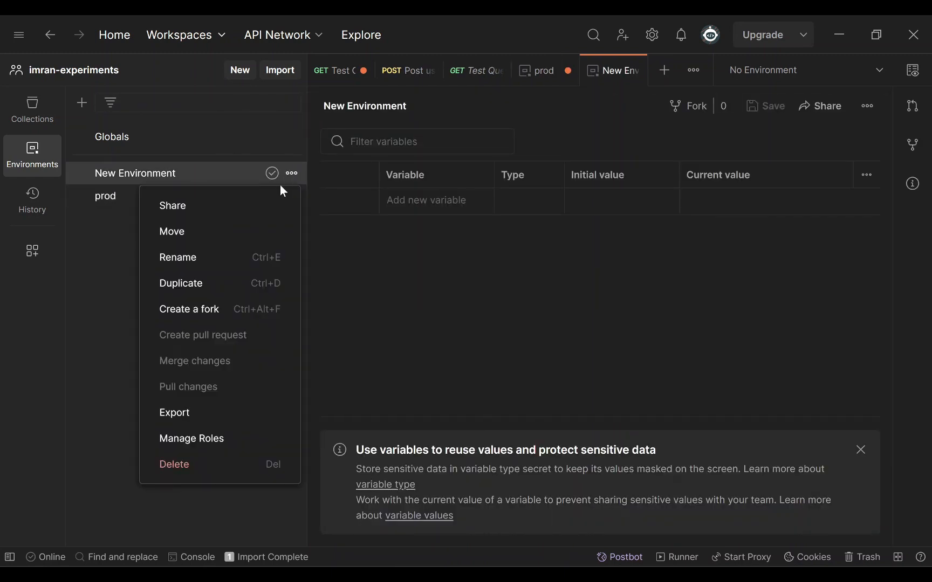
{"action": "left_click", "coordinate": [197, 258]}
{"action": "type", "text": "dev"}
{"action": "key", "text": "Return"}
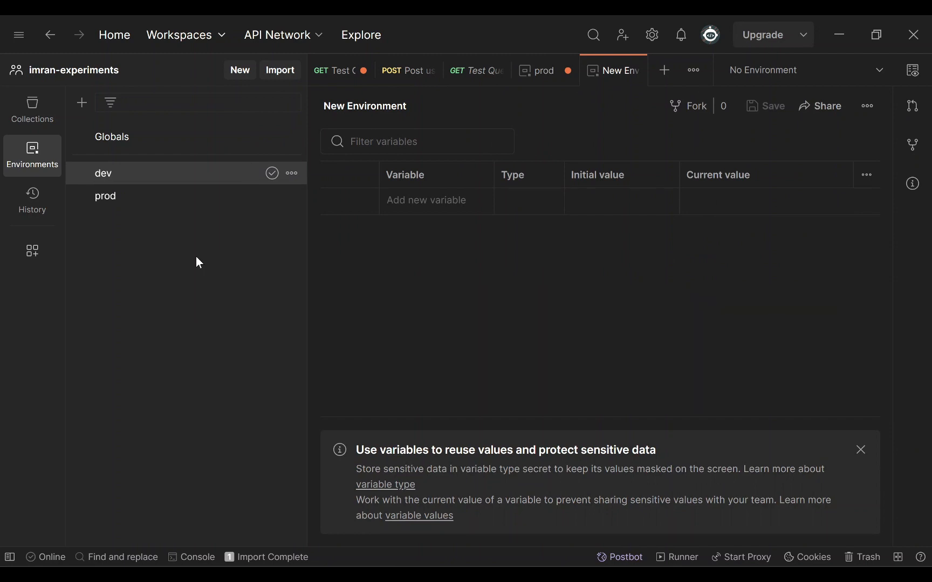
{"action": "left_click", "coordinate": [426, 201]}
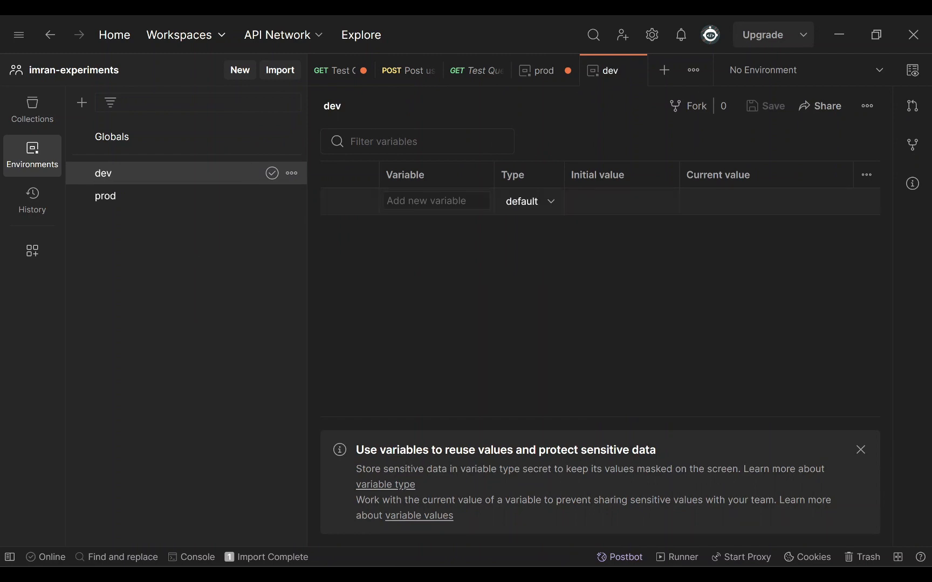
{"action": "type", "text": "base_"}
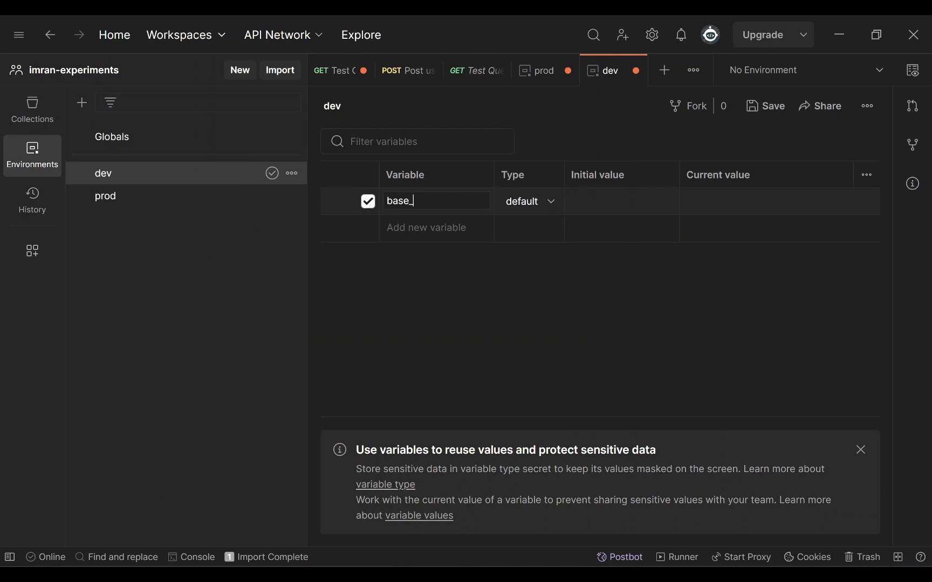
{"action": "type", "text": "url"}
{"action": "left_click", "coordinate": [585, 206]}
{"action": "type", "text": "http://example-prod.com"}
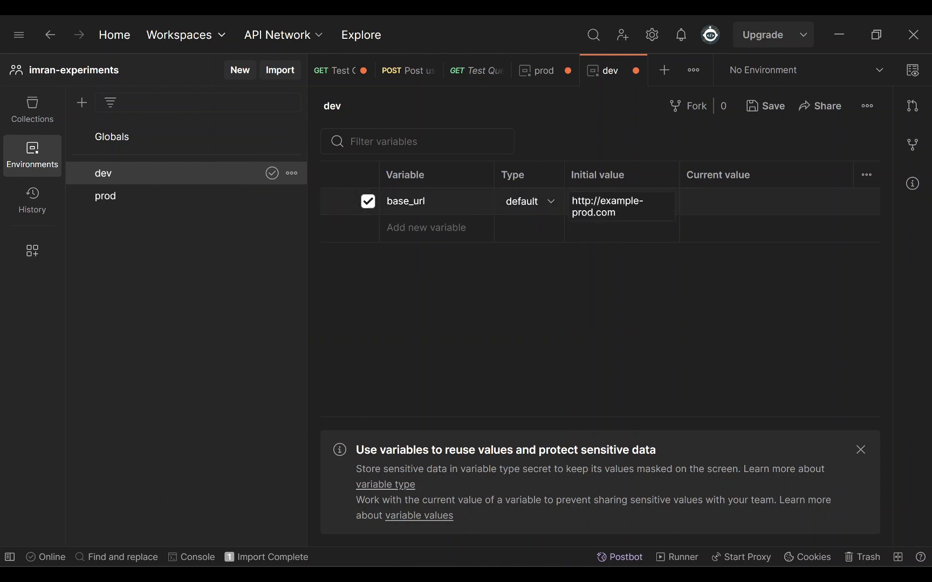
{"action": "double_click", "coordinate": [585, 213]}
{"action": "key", "text": "BackSpace"}
{"action": "type", "text": "dev"}
{"action": "key", "text": "ctrl+a"}
{"action": "key", "text": "ctrl+c"}
{"action": "left_click", "coordinate": [704, 213]}
{"action": "key", "text": "ctrl+v"}
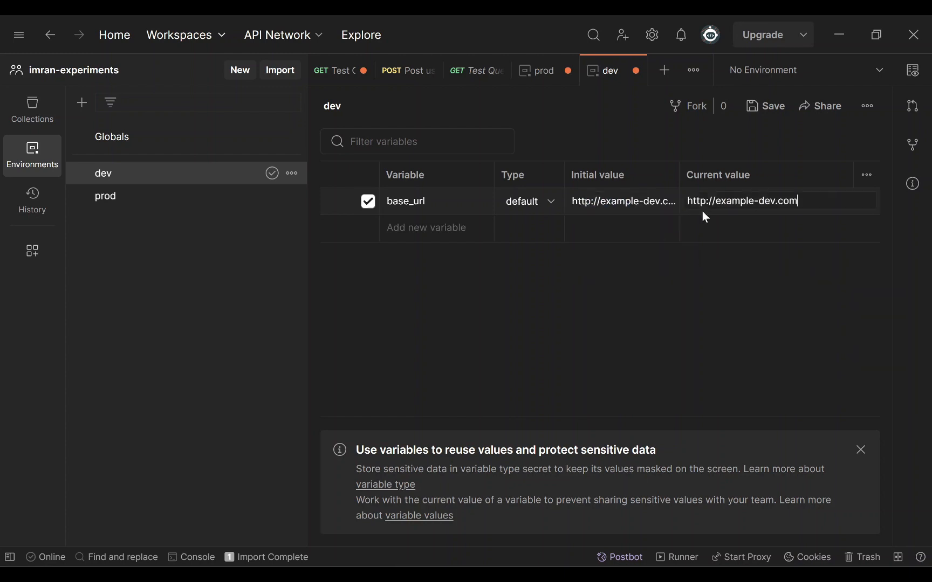
{"action": "left_click", "coordinate": [519, 301]}
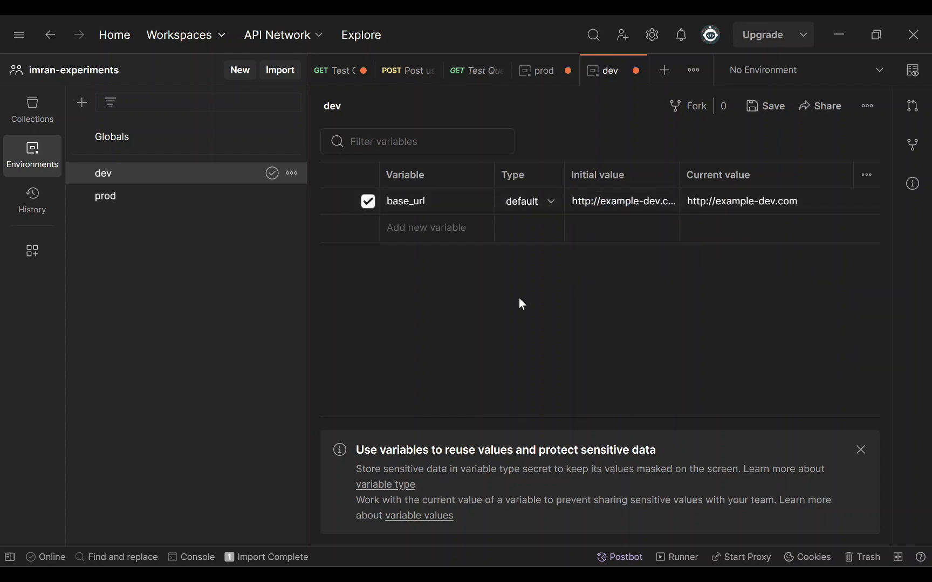
{"action": "left_click", "coordinate": [242, 85]}
- Create a third new environment and rename it local
{"action": "left_click", "coordinate": [472, 258]}
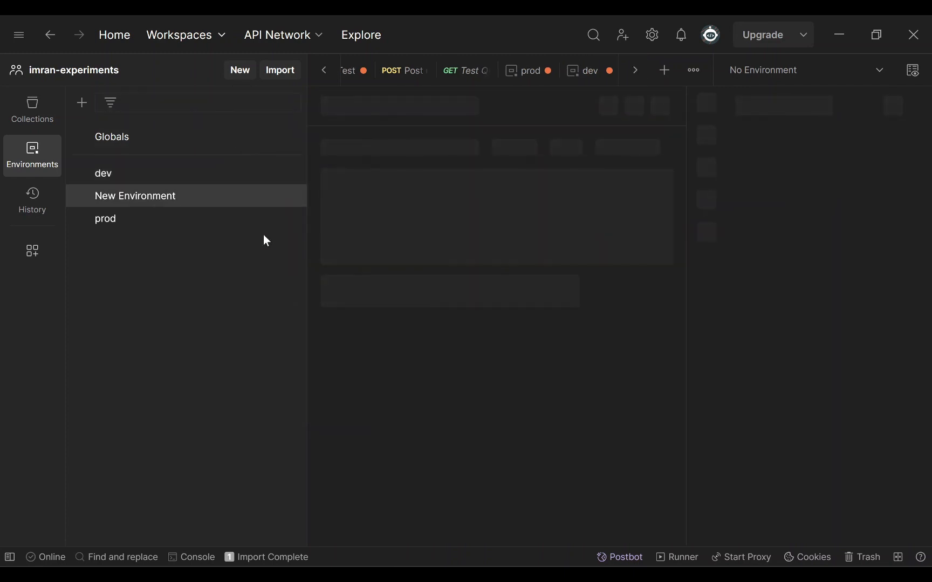
{"action": "left_click", "coordinate": [291, 197]}
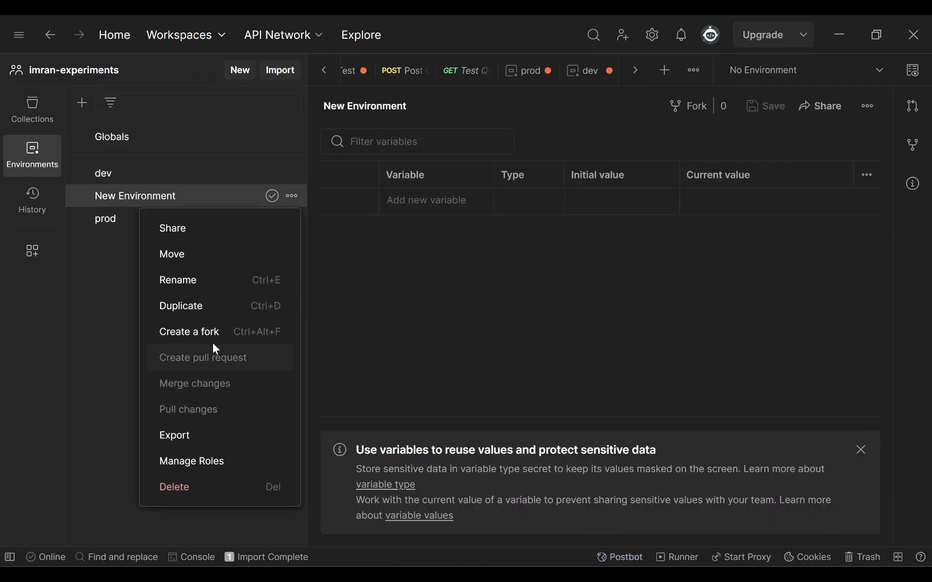
{"action": "left_click", "coordinate": [196, 277]}
{"action": "type", "text": "loc"}
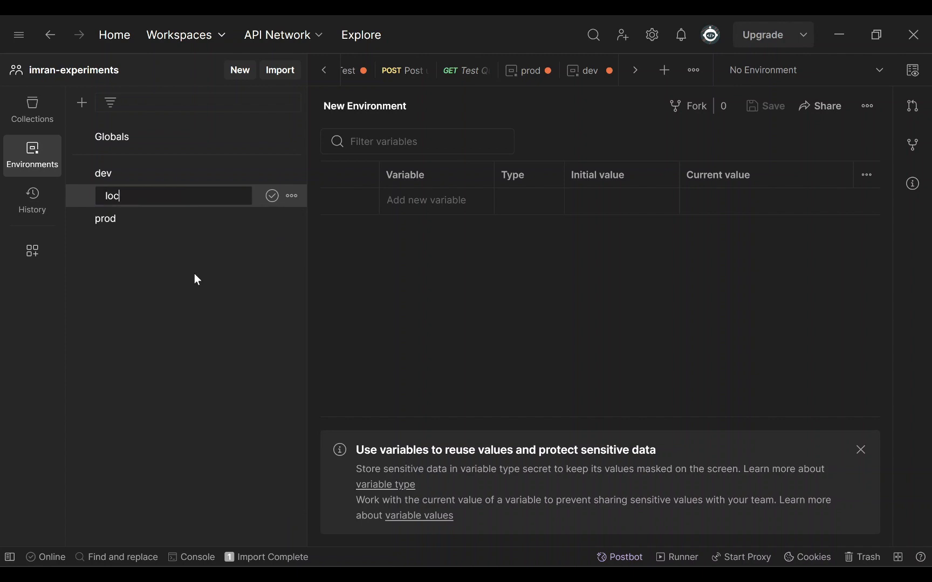
{"action": "type", "text": "al"}
{"action": "key", "text": "Return"}
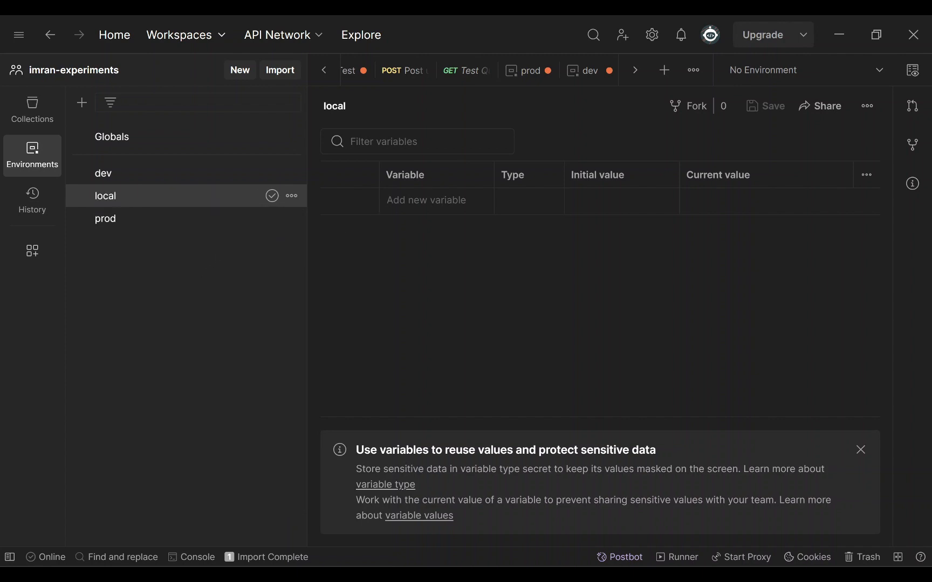
{"action": "left_click", "coordinate": [426, 201]}
{"action": "type", "text": "id"}
{"action": "key", "text": "BackSpace"}
{"action": "key", "text": "BackSpace"}
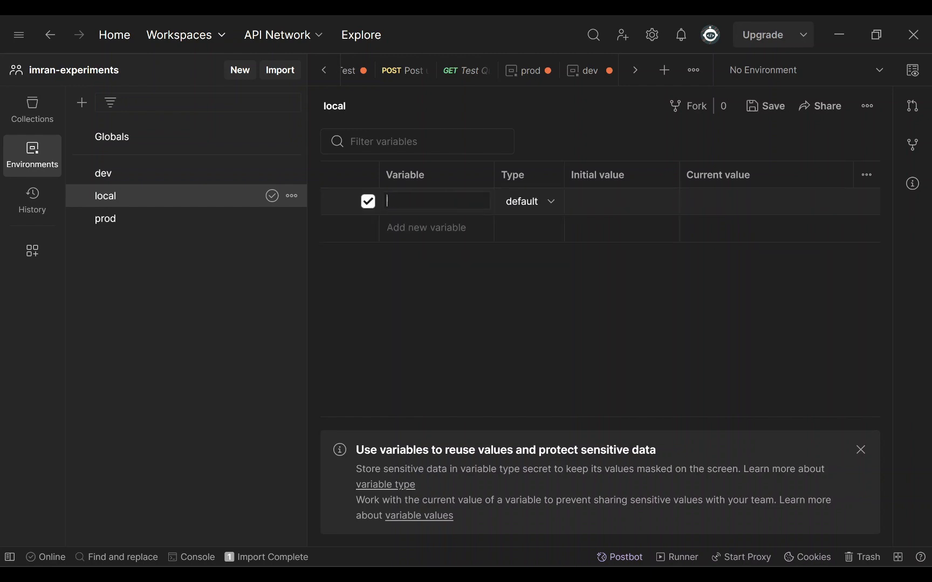
{"action": "type", "text": "base_url"}
{"action": "key", "text": "Return"}
{"action": "key", "text": "alt+Tab"}
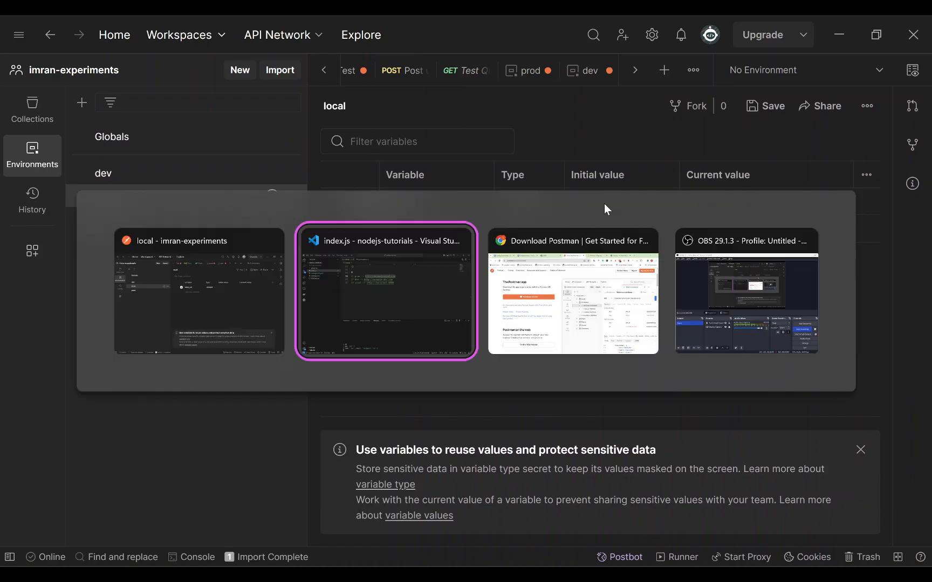
{"action": "left_click_drag", "start_coordinate": [507, 175], "coordinate": [357, 176]}
{"action": "key", "text": "ctrl+c"}
{"action": "key", "text": "alt+Tab"}
{"action": "left_click", "coordinate": [609, 212]}
{"action": "key", "text": "ctrl+v"}
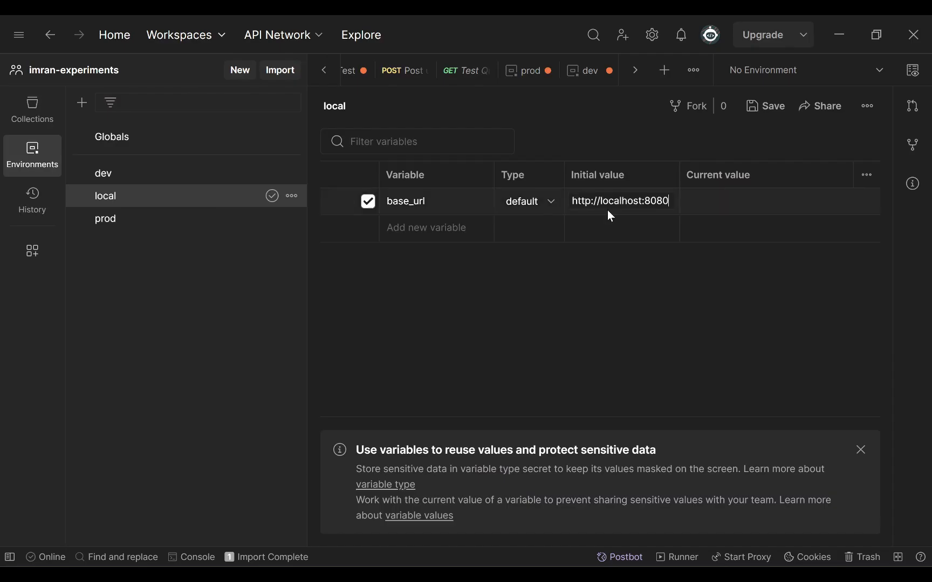
{"action": "left_click", "coordinate": [598, 301]}
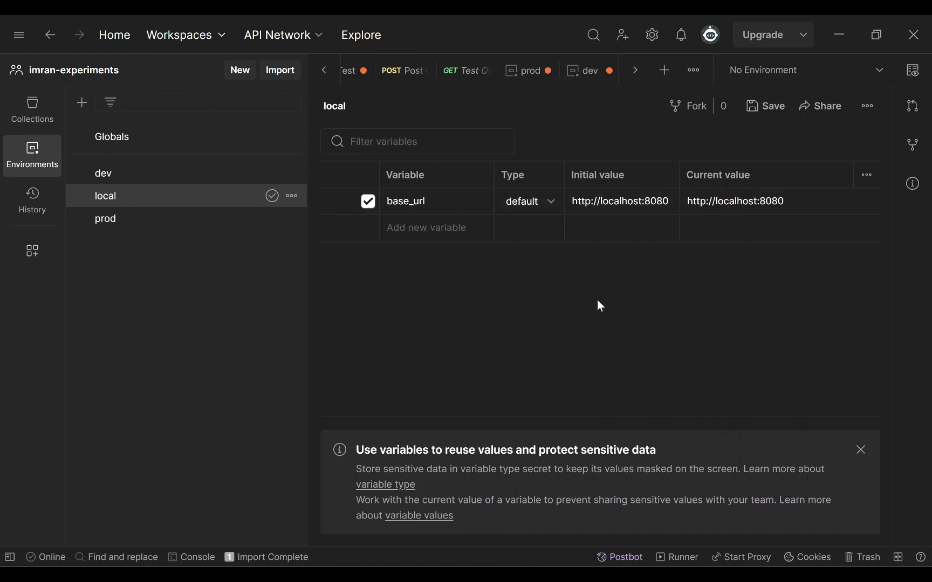
- Save the local, prod and dev environments and close their editor tabs
{"action": "key", "text": "ctrl+s"}
{"action": "left_click", "coordinate": [198, 220]}
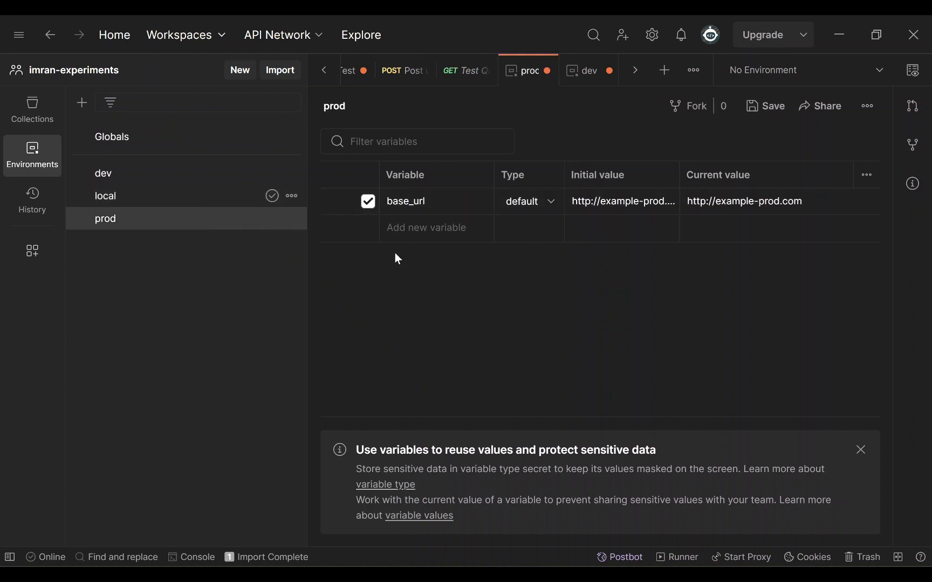
{"action": "key", "text": "ctrl+s"}
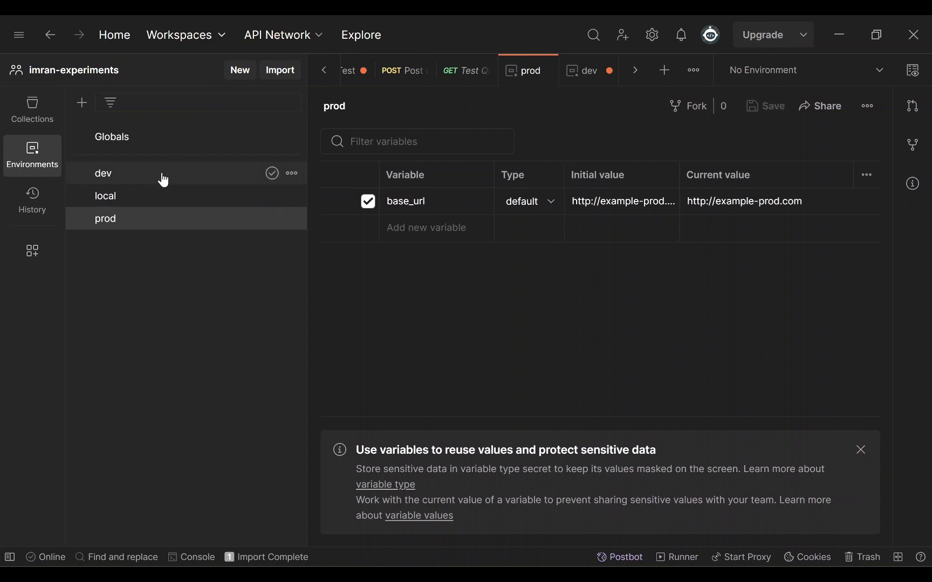
{"action": "left_click", "coordinate": [163, 180]}
{"action": "key", "text": "ctrl+s"}
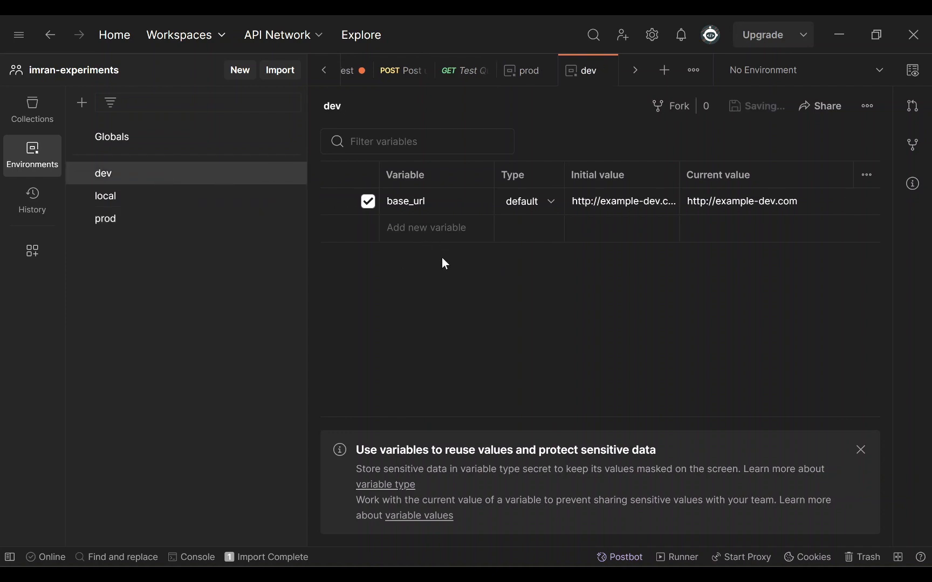
{"action": "left_click", "coordinate": [607, 70]}
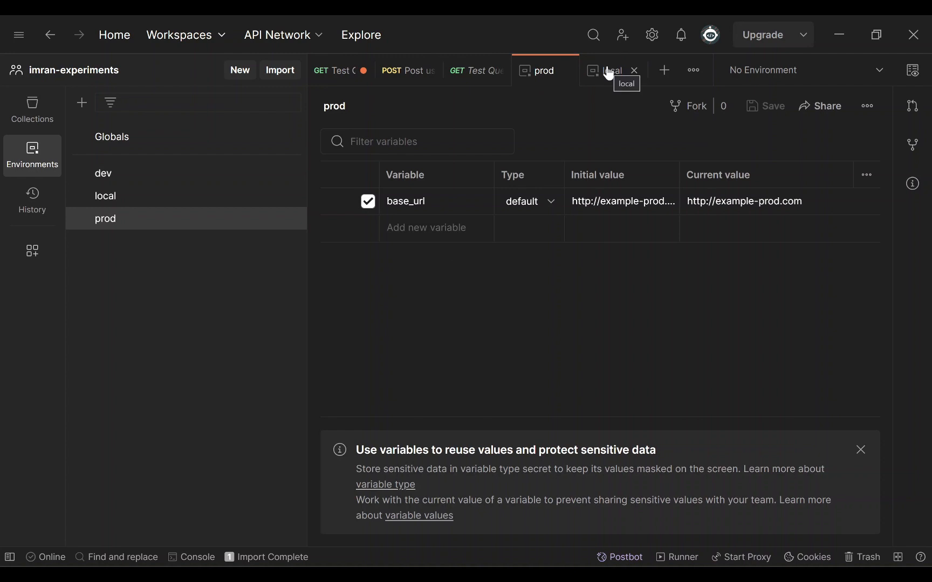
{"action": "key", "text": "ctrl+w"}
{"action": "key", "text": "ctrl+w"}
{"action": "left_click", "coordinate": [47, 120]}
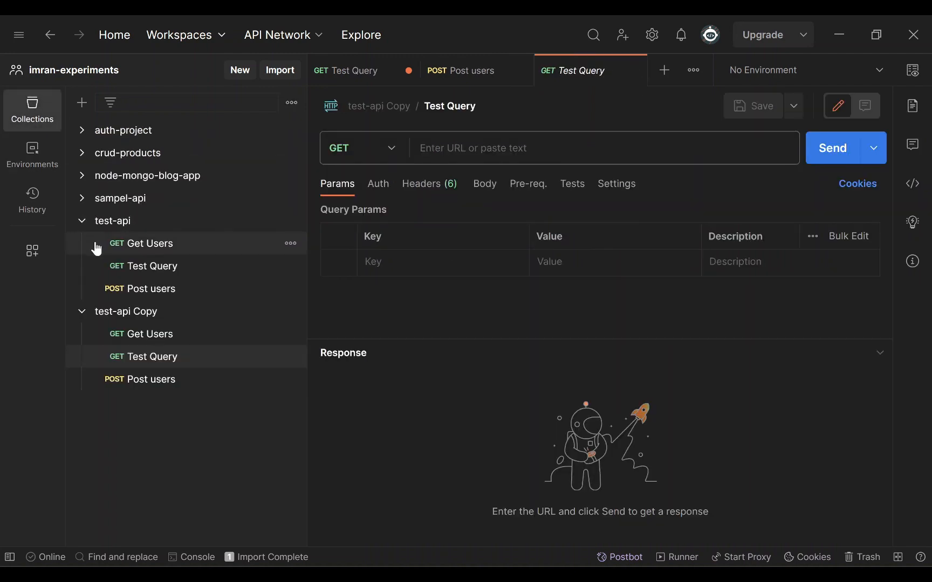
{"action": "left_click", "coordinate": [152, 244]}
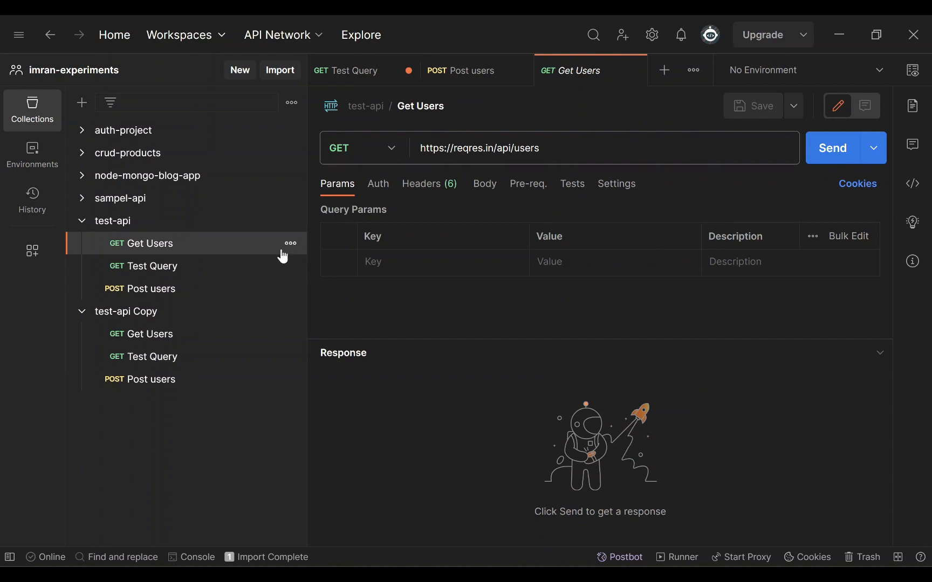
{"action": "left_click", "coordinate": [172, 269]}
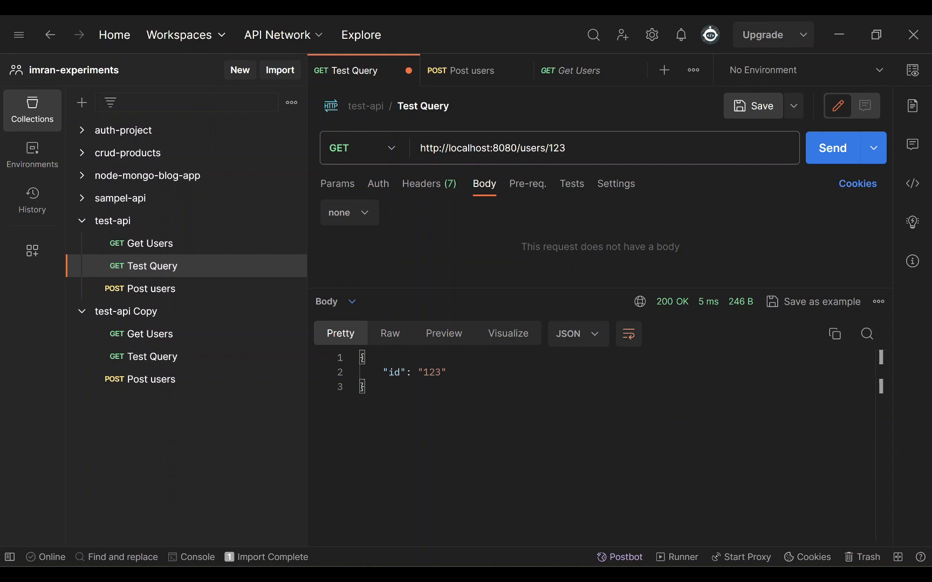
{"action": "left_click_drag", "start_coordinate": [518, 148], "coordinate": [421, 152]}
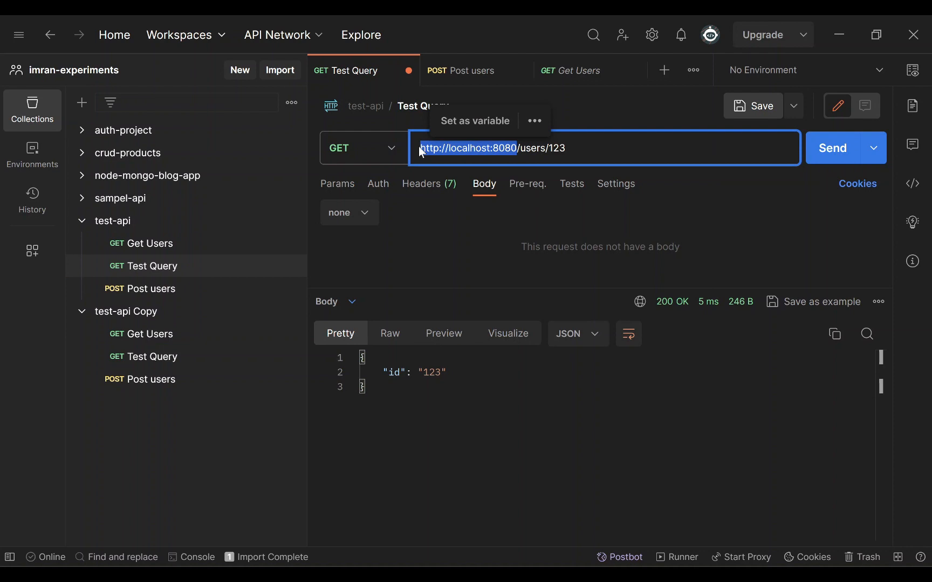
{"action": "key", "text": "BackSpace"}
{"action": "type", "text": "{{"}
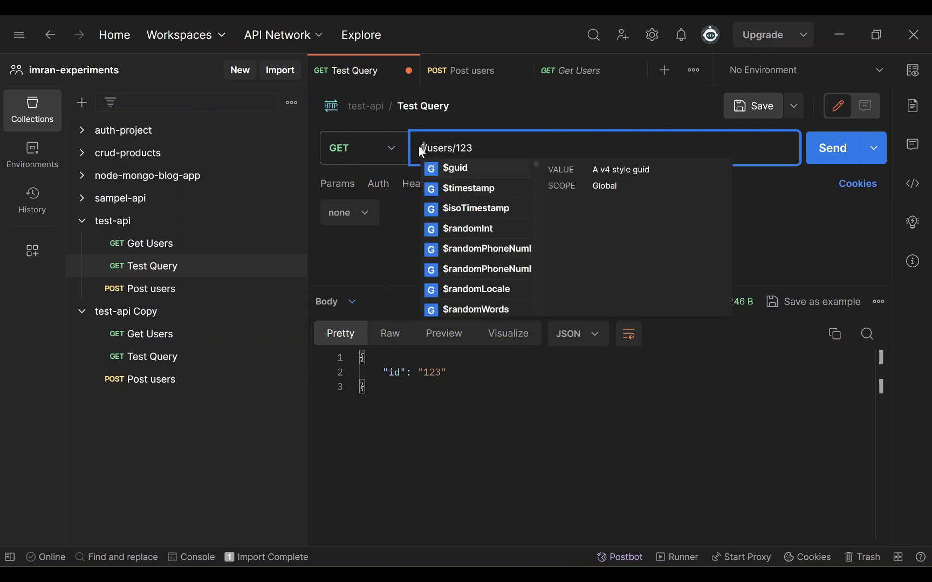
{"action": "type", "text": "{}"}
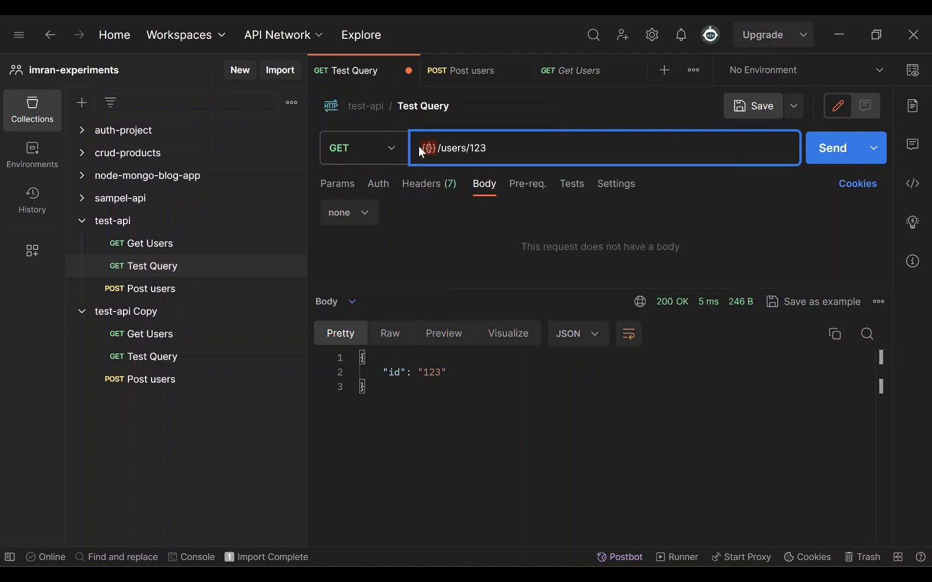
{"action": "type", "text": "base_url"}
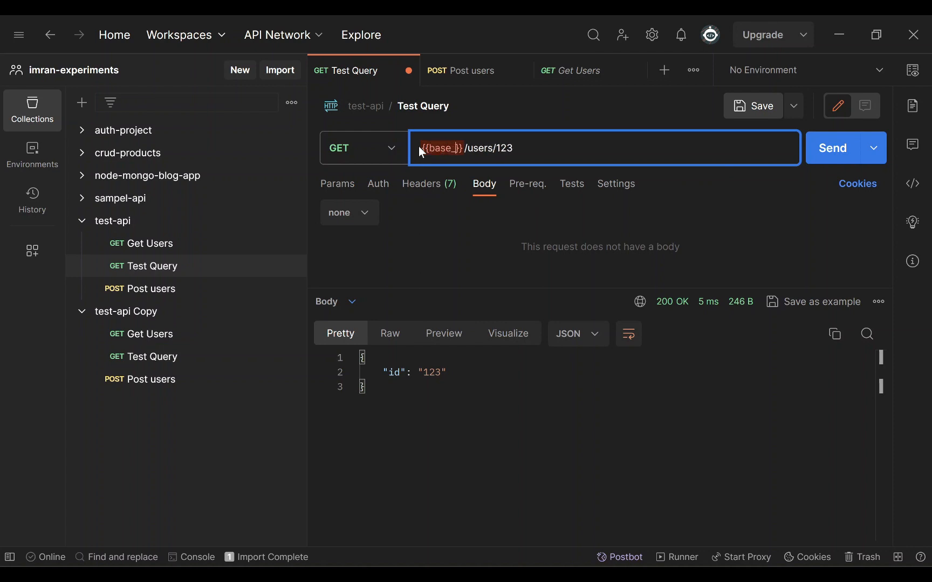
{"action": "key", "text": "End"}
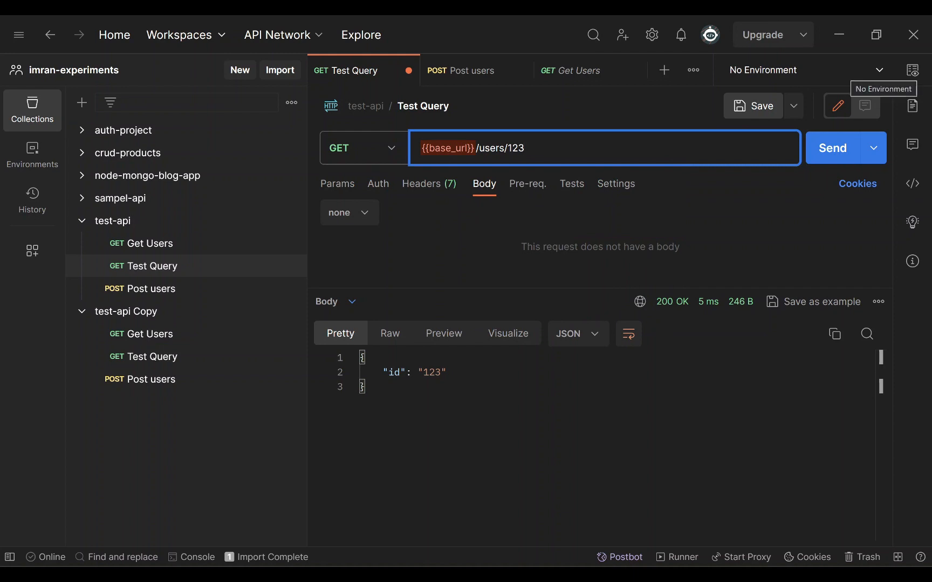
- Make local the active environment and review its base_url variable
{"action": "left_click", "coordinate": [880, 70]}
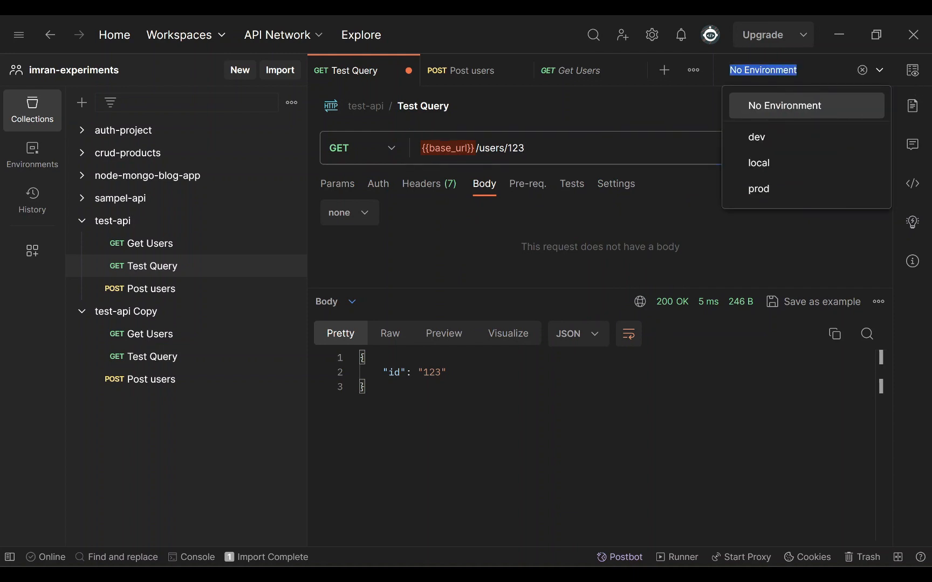
{"action": "left_click", "coordinate": [782, 162]}
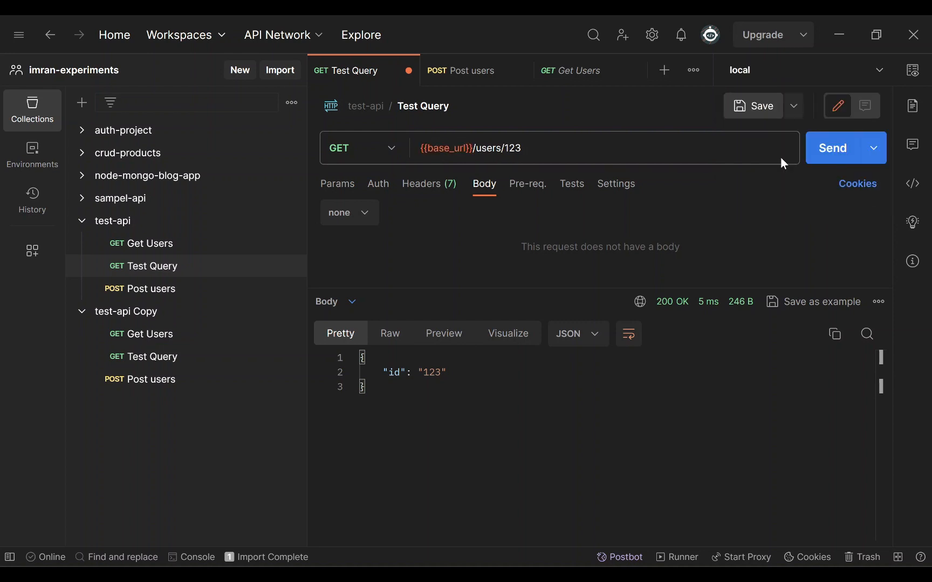
{"action": "mouse_move", "coordinate": [447, 148]}
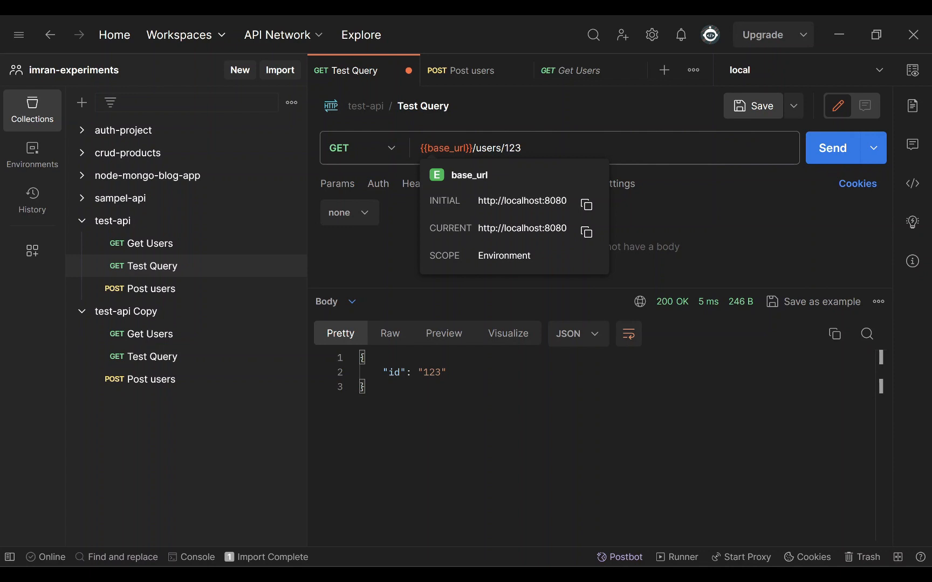
{"action": "left_click", "coordinate": [33, 158]}
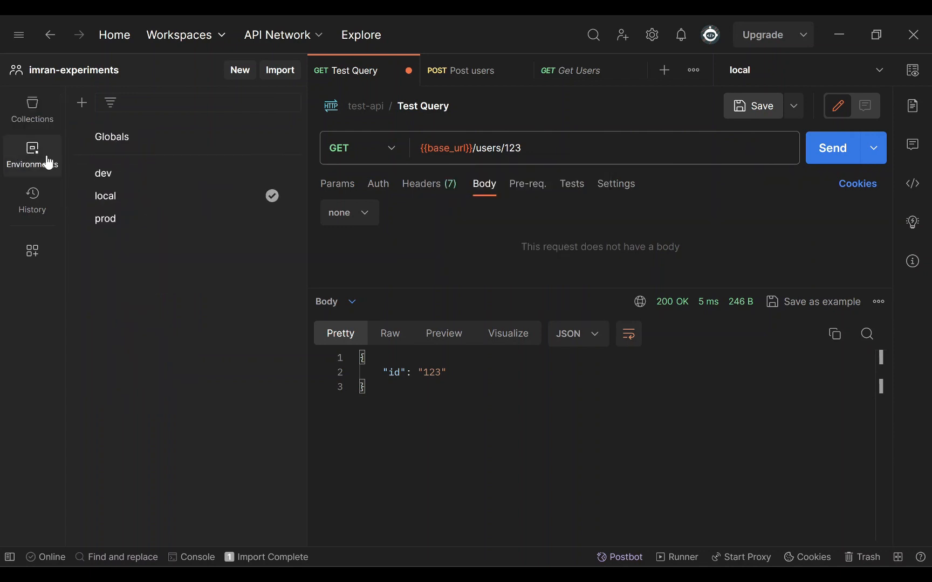
{"action": "left_click", "coordinate": [107, 198]}
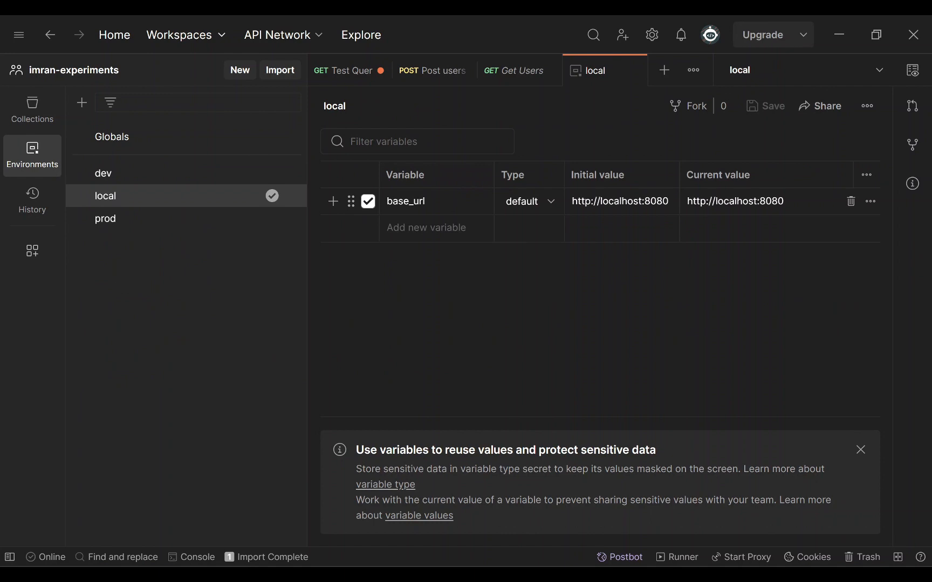
{"action": "left_click", "coordinate": [34, 111]}
- Send Test Query, then change the user id from 123 to 456 and send again
{"action": "left_click", "coordinate": [155, 268]}
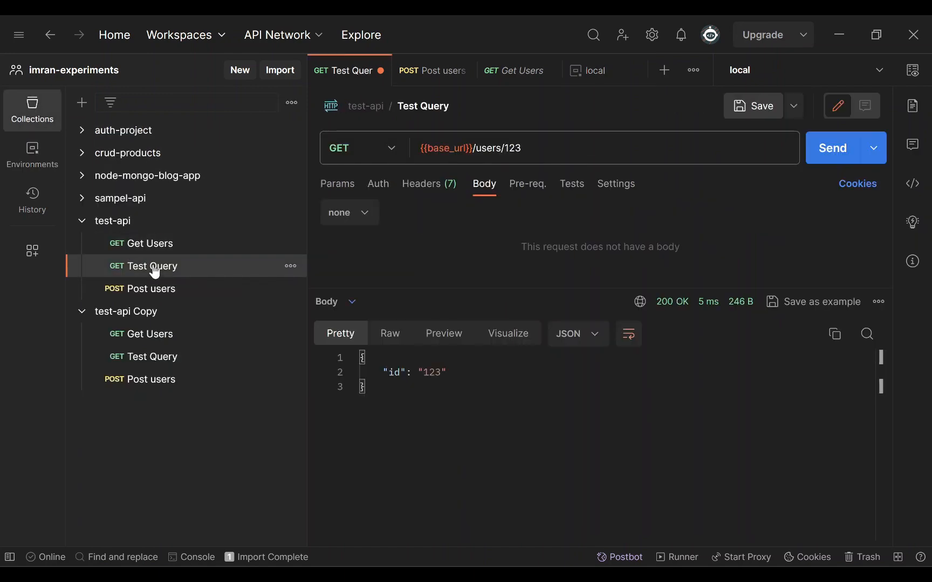
{"action": "mouse_move", "coordinate": [456, 149]}
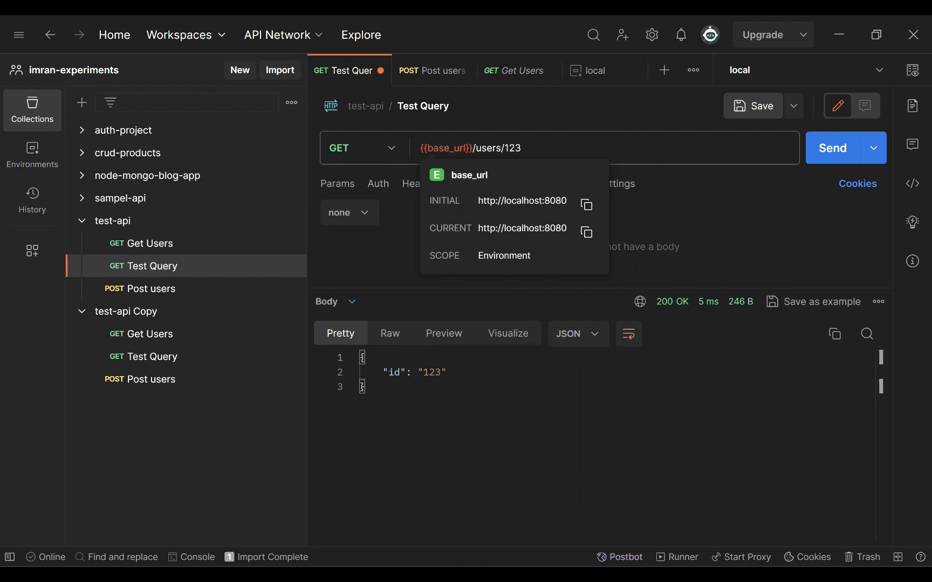
{"action": "left_click", "coordinate": [612, 157]}
{"action": "key", "text": "Return"}
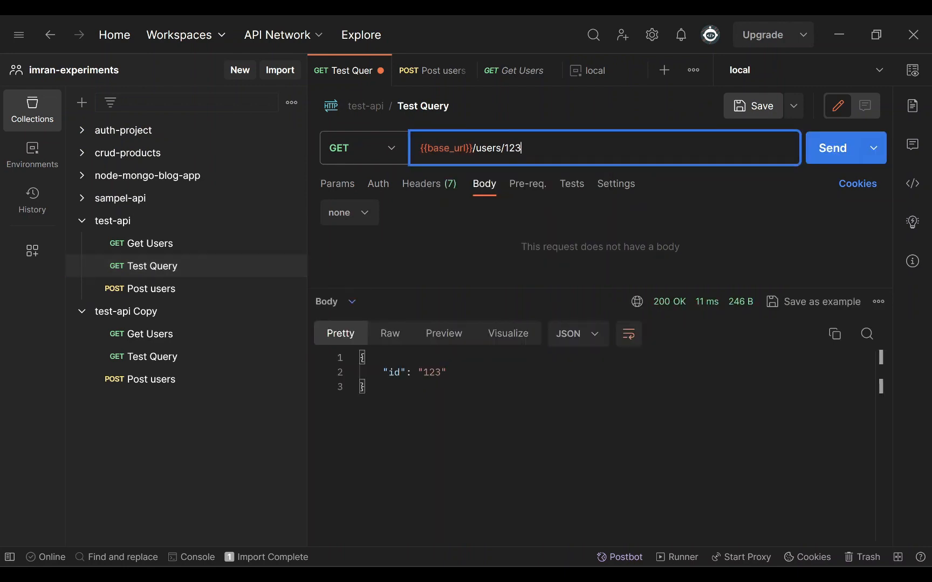
{"action": "key", "text": "BackSpace"}
{"action": "key", "text": "BackSpace"}
{"action": "key", "text": "BackSpace"}
{"action": "type", "text": "456"}
{"action": "key", "text": "Return"}
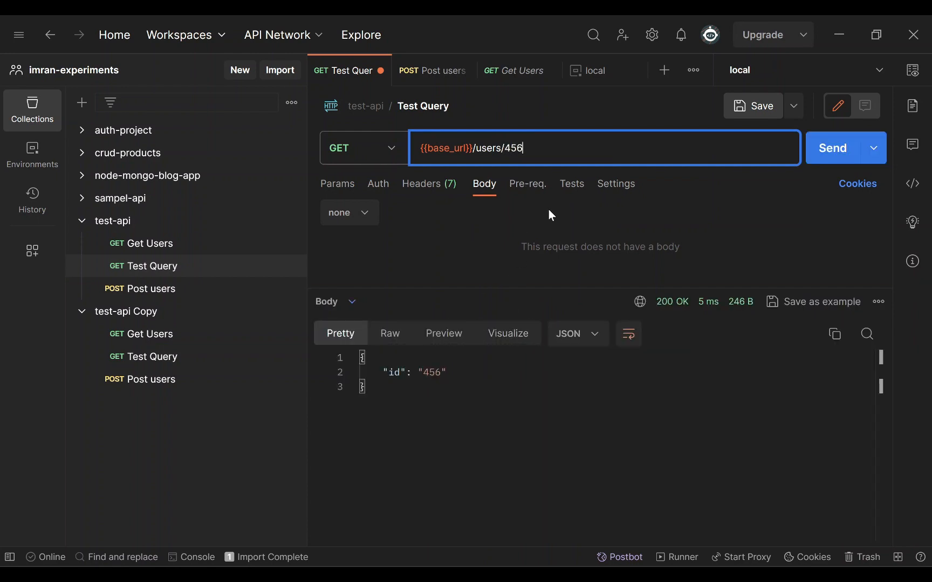
- Switch the active environment to dev and check what {{base_url}} resolves to
{"action": "left_click", "coordinate": [788, 70]}
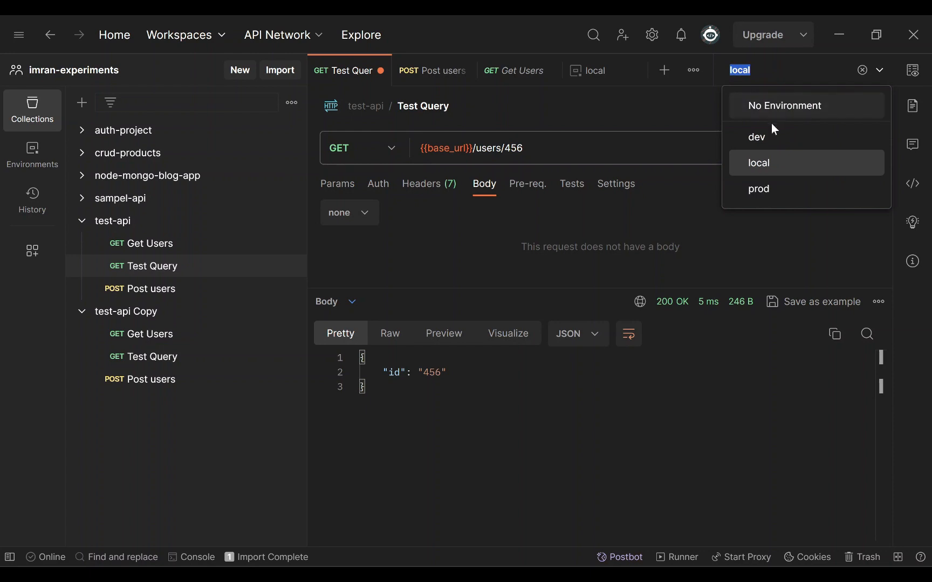
{"action": "left_click", "coordinate": [774, 136]}
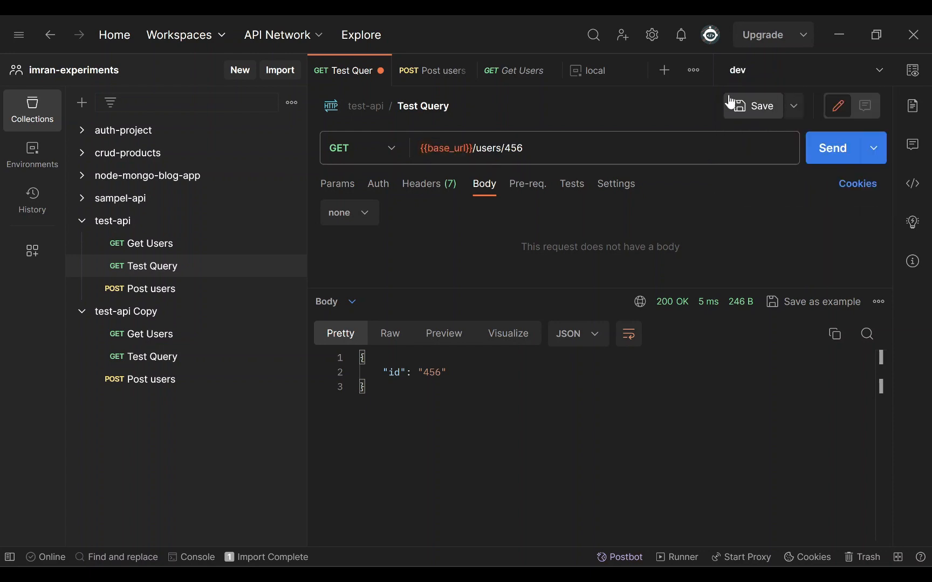
{"action": "left_click", "coordinate": [791, 70]}
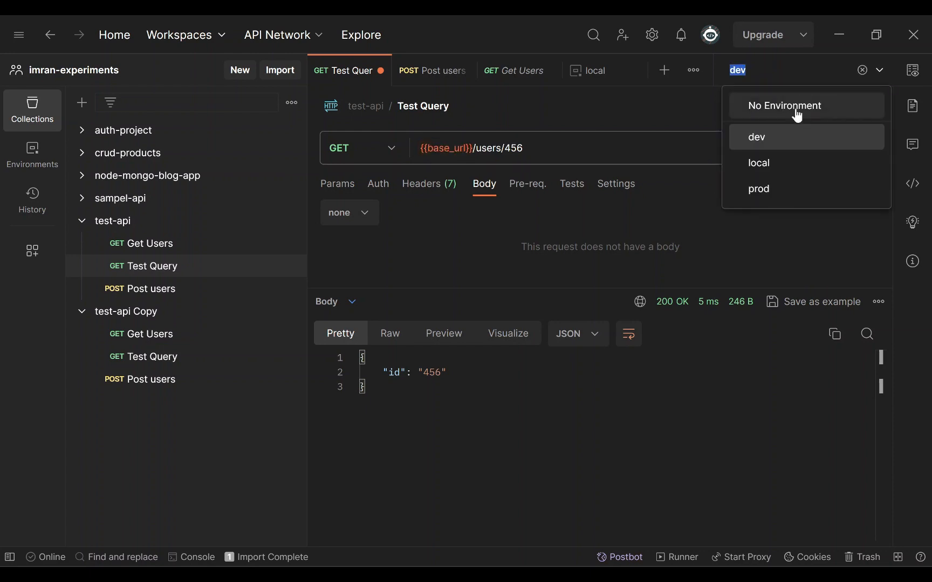
{"action": "left_click", "coordinate": [513, 155]}
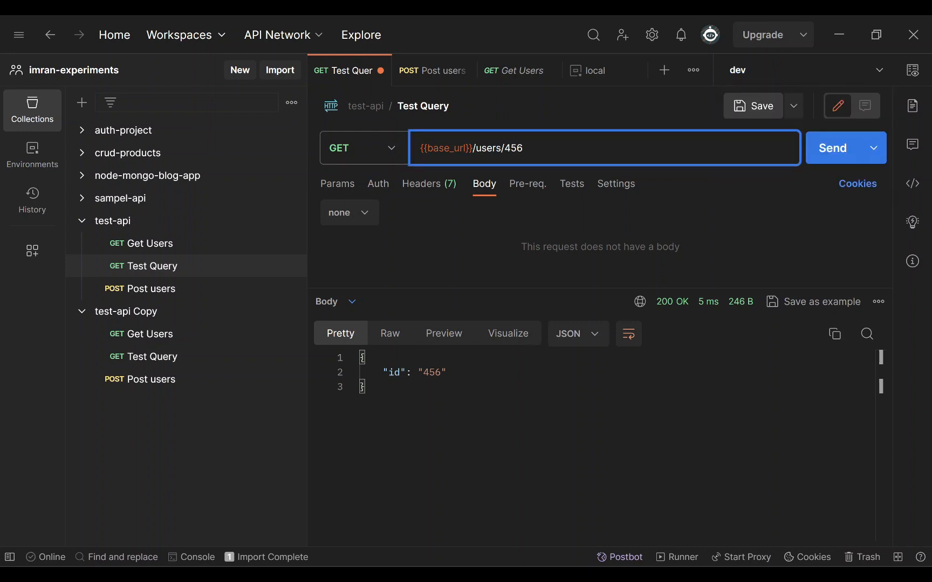
{"action": "mouse_move", "coordinate": [444, 149]}
{"action": "key", "text": "Home"}
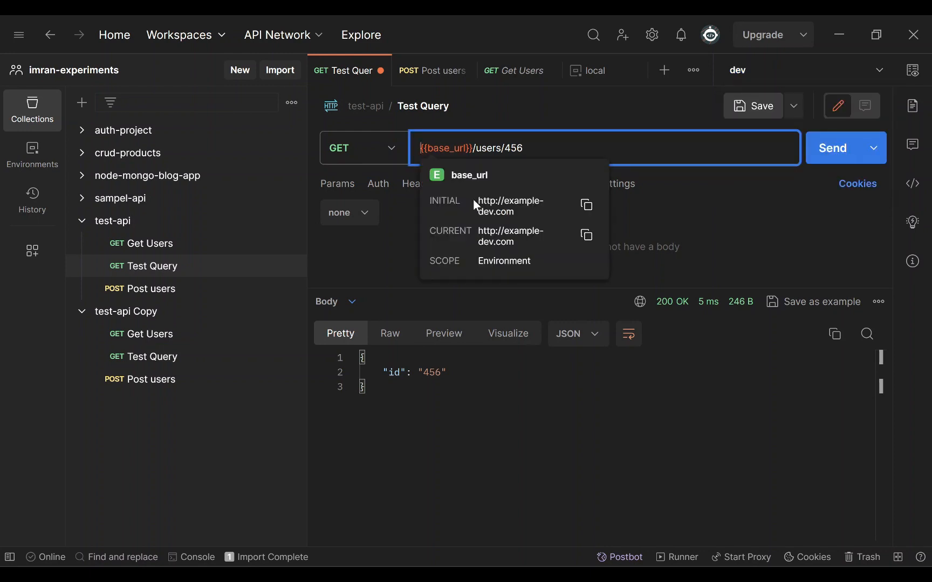
{"action": "key", "text": "End"}
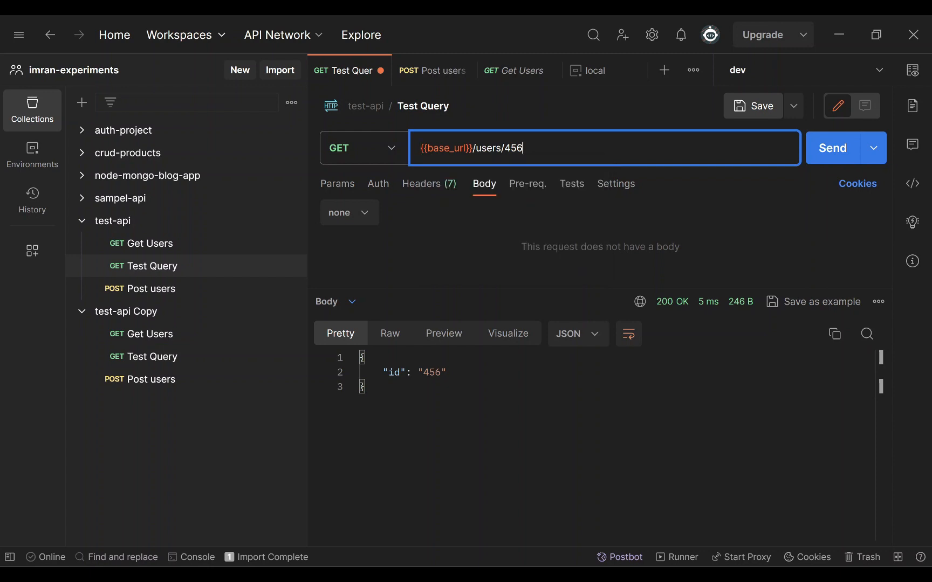
{"action": "left_click", "coordinate": [799, 70]}
{"action": "left_click", "coordinate": [784, 191]}
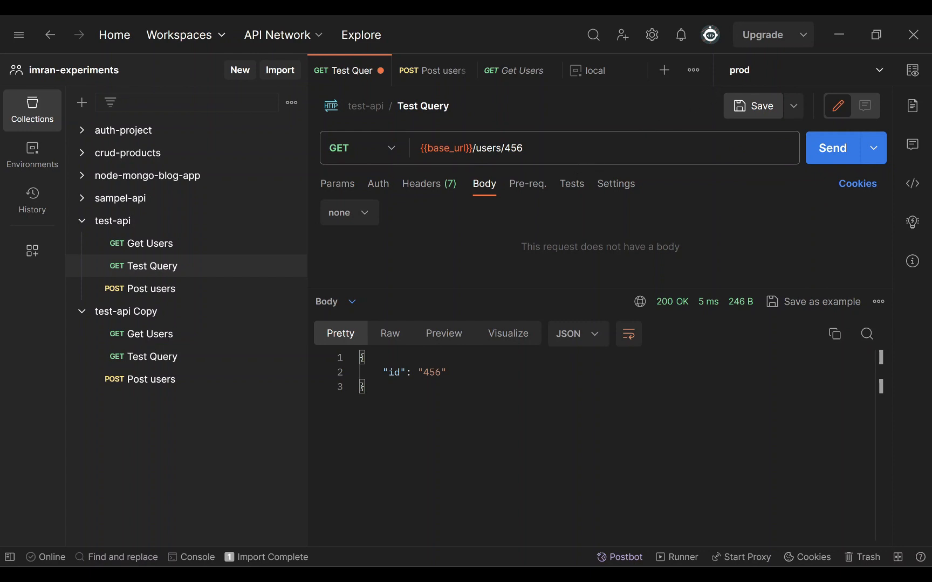
{"action": "left_click", "coordinate": [805, 71]}
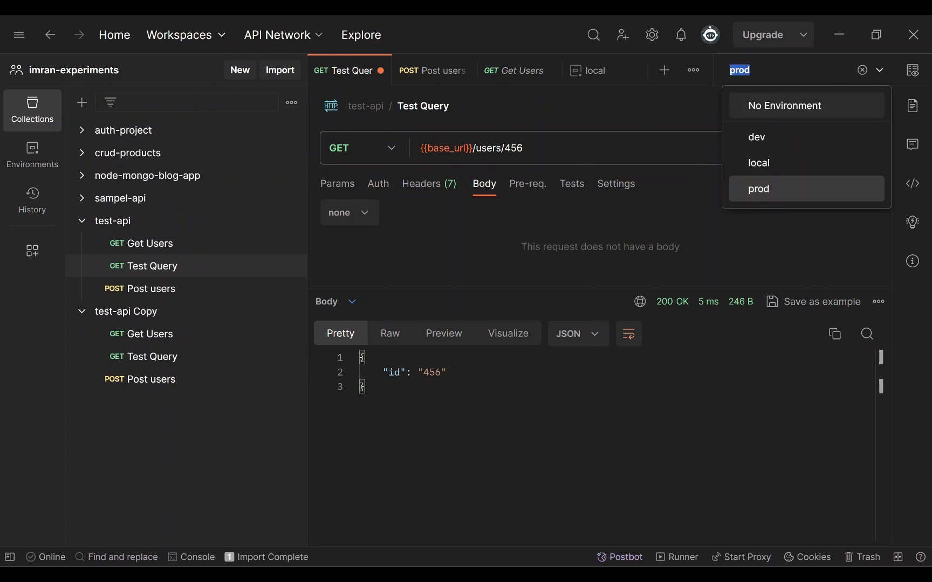
{"action": "left_click", "coordinate": [544, 148]}
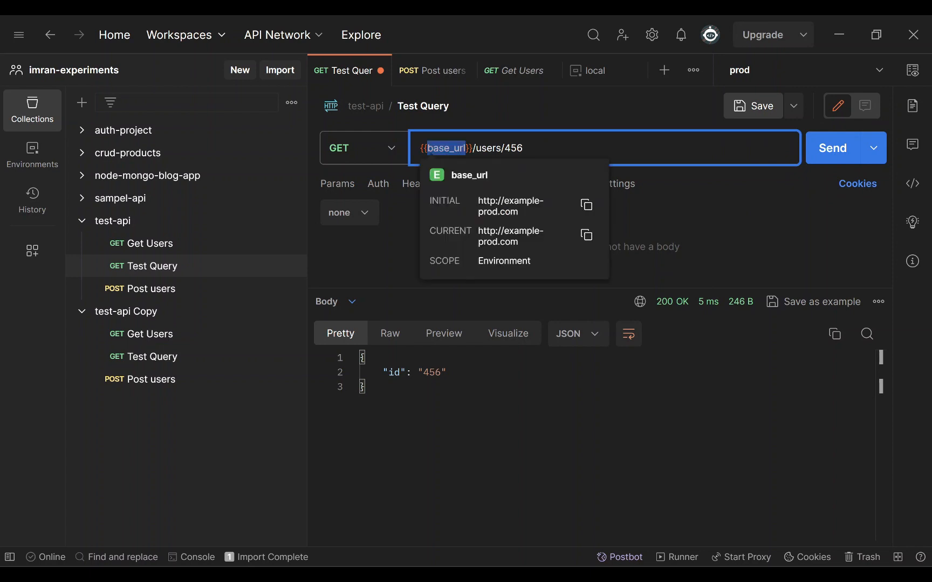
{"action": "double_click", "coordinate": [447, 148]}
{"action": "left_click", "coordinate": [546, 149]}
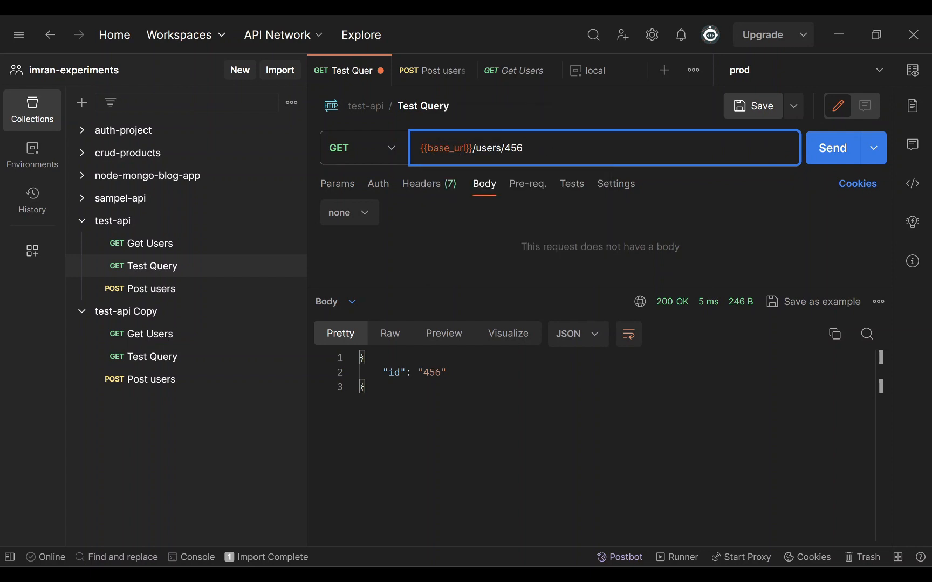
{"action": "mouse_move", "coordinate": [444, 149]}
{"action": "key", "text": "ctrl+s"}
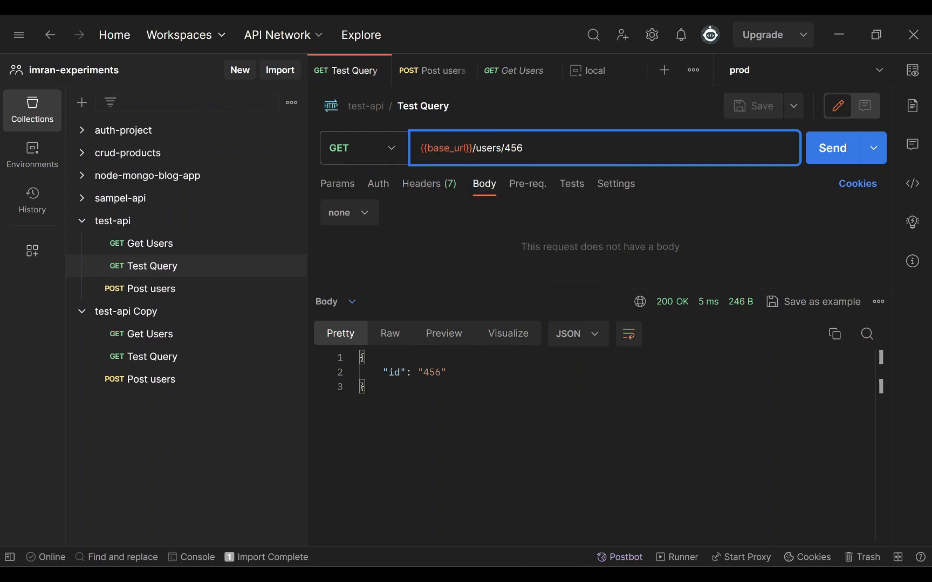
{"action": "left_click", "coordinate": [652, 36]}
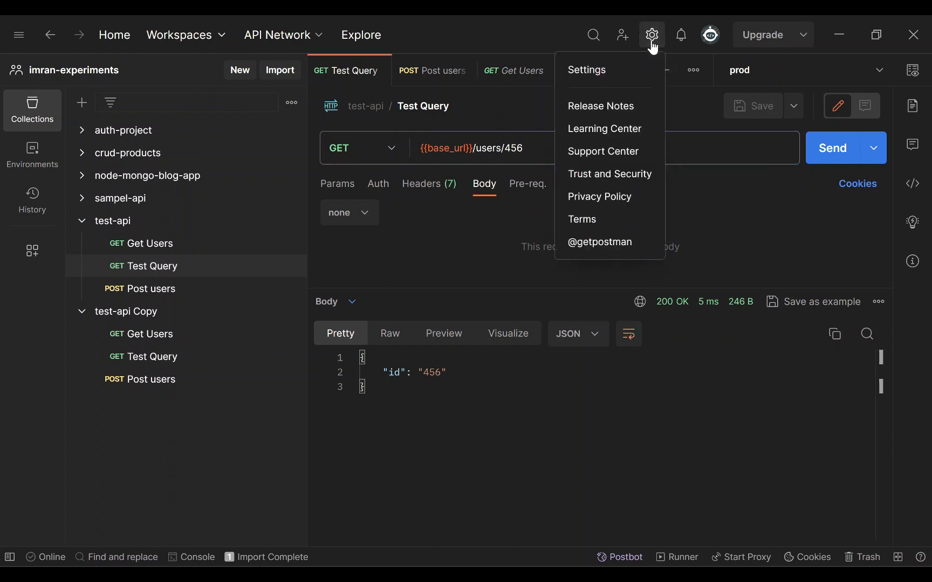
{"action": "left_click", "coordinate": [606, 76]}
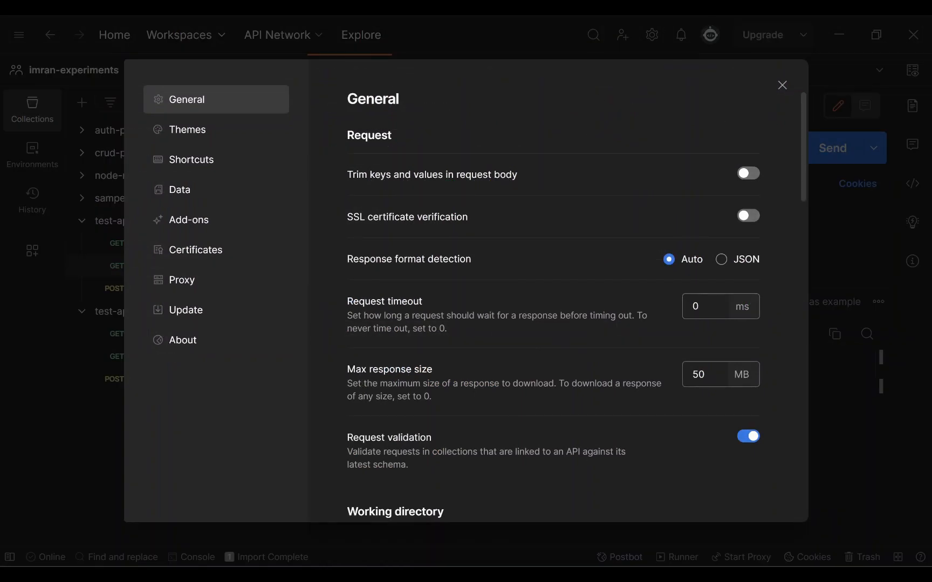
{"action": "left_click", "coordinate": [214, 133]}
{"action": "left_click", "coordinate": [544, 206]}
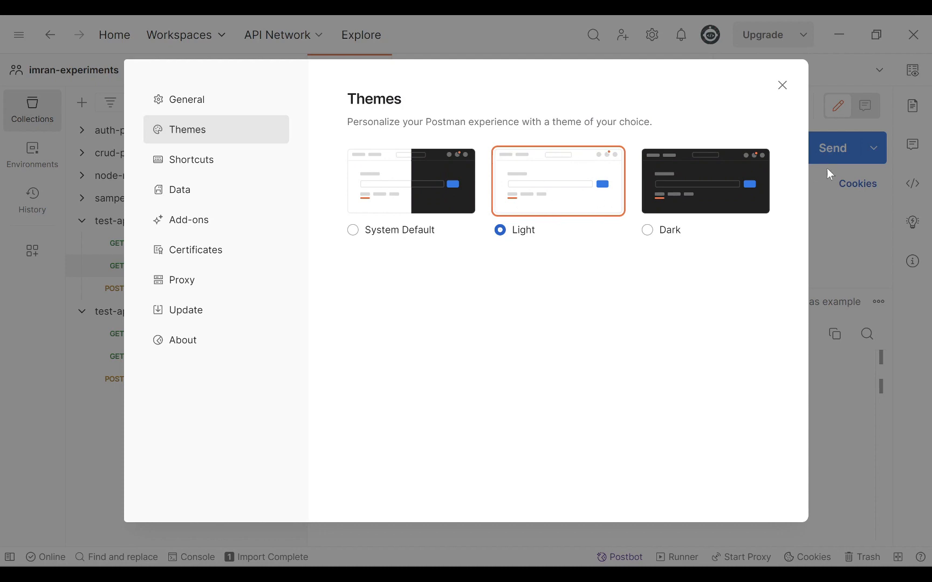
{"action": "left_click", "coordinate": [783, 85]}
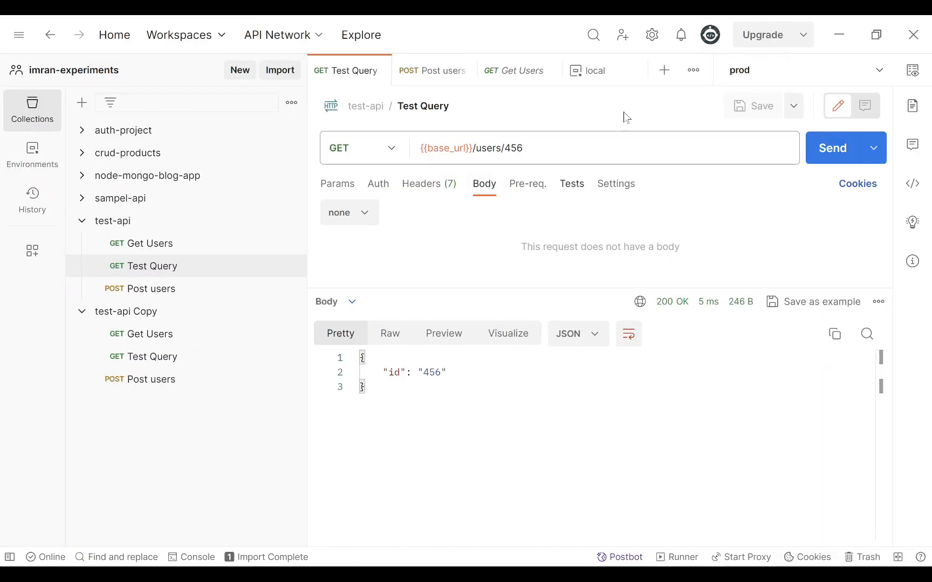
{"action": "left_click", "coordinate": [654, 39]}
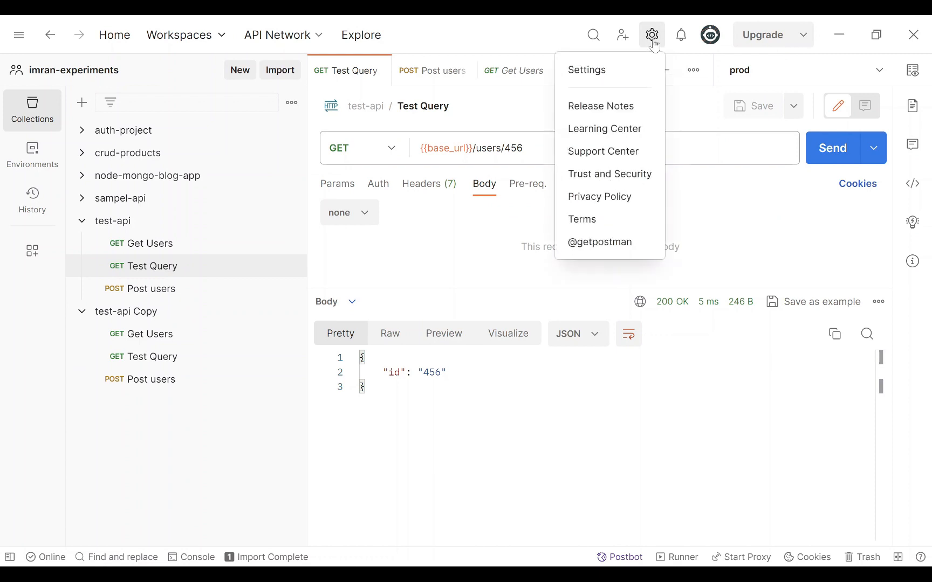
{"action": "left_click", "coordinate": [601, 76]}
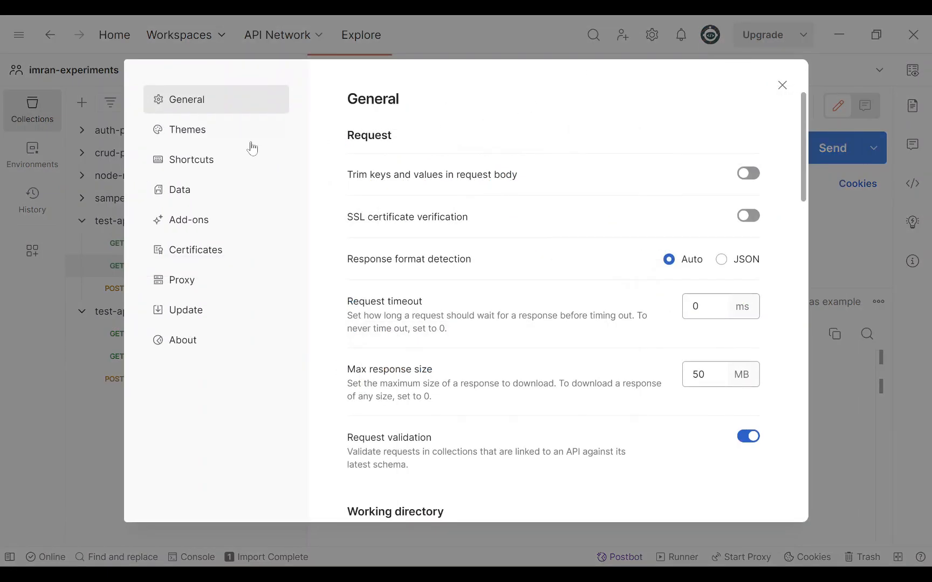
{"action": "left_click", "coordinate": [232, 137]}
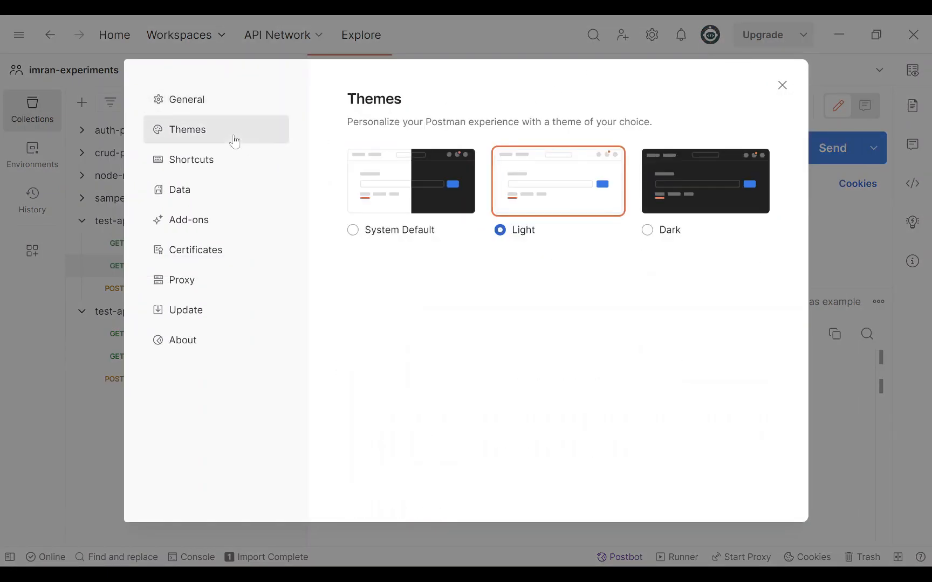
{"action": "left_click", "coordinate": [683, 181]}
{"action": "left_click", "coordinate": [782, 85]}
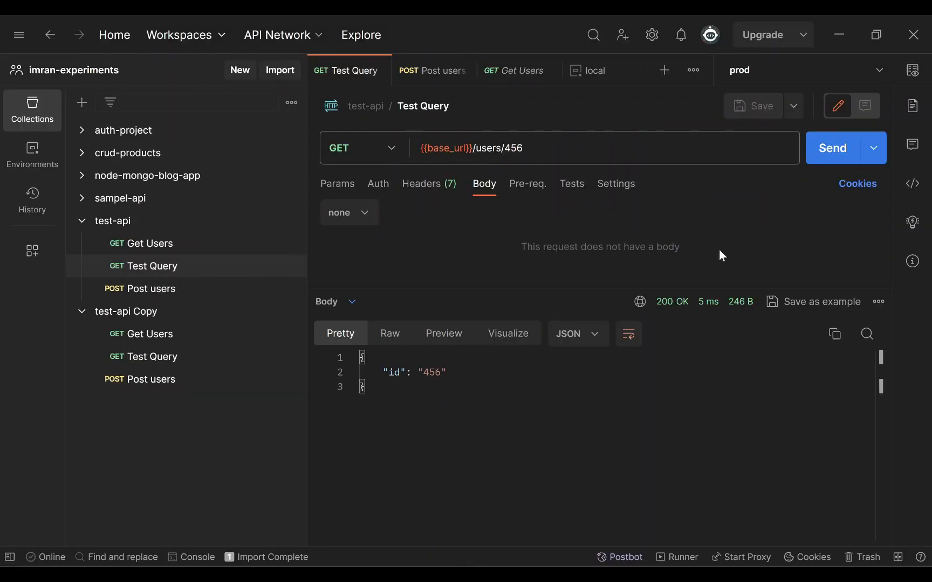